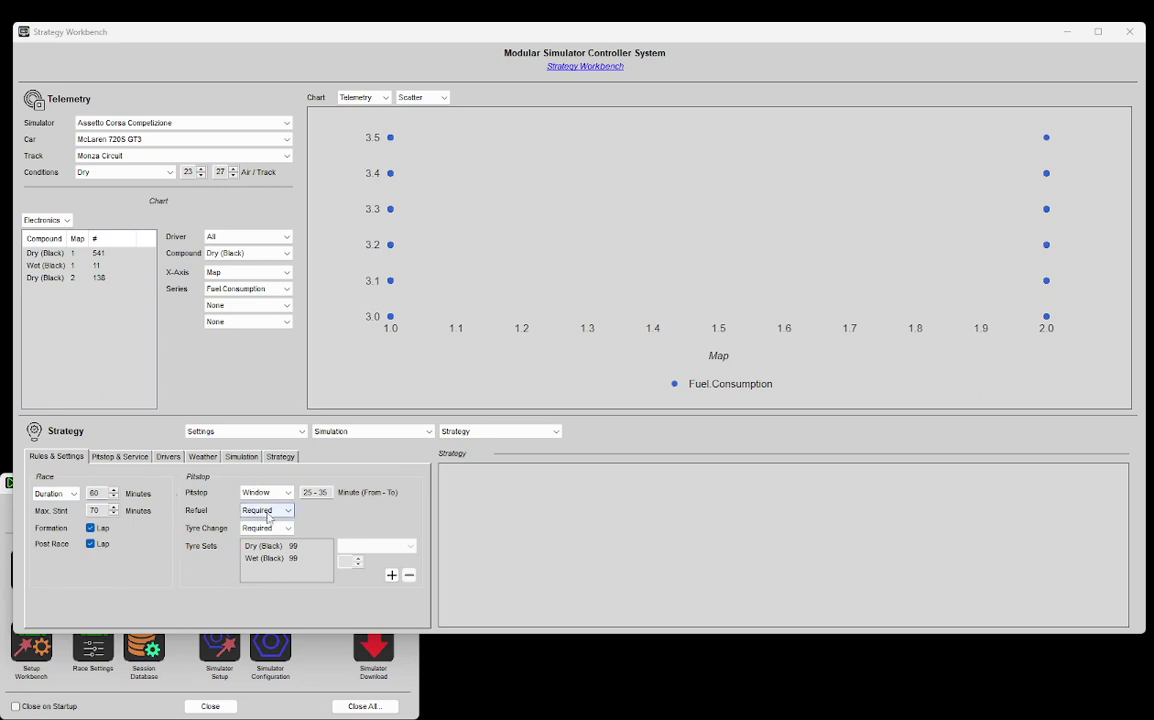
Set the pitlane delta to 60 seconds in the pitstop and service settings.
{"action": "left_click", "coordinate": [118, 456]}
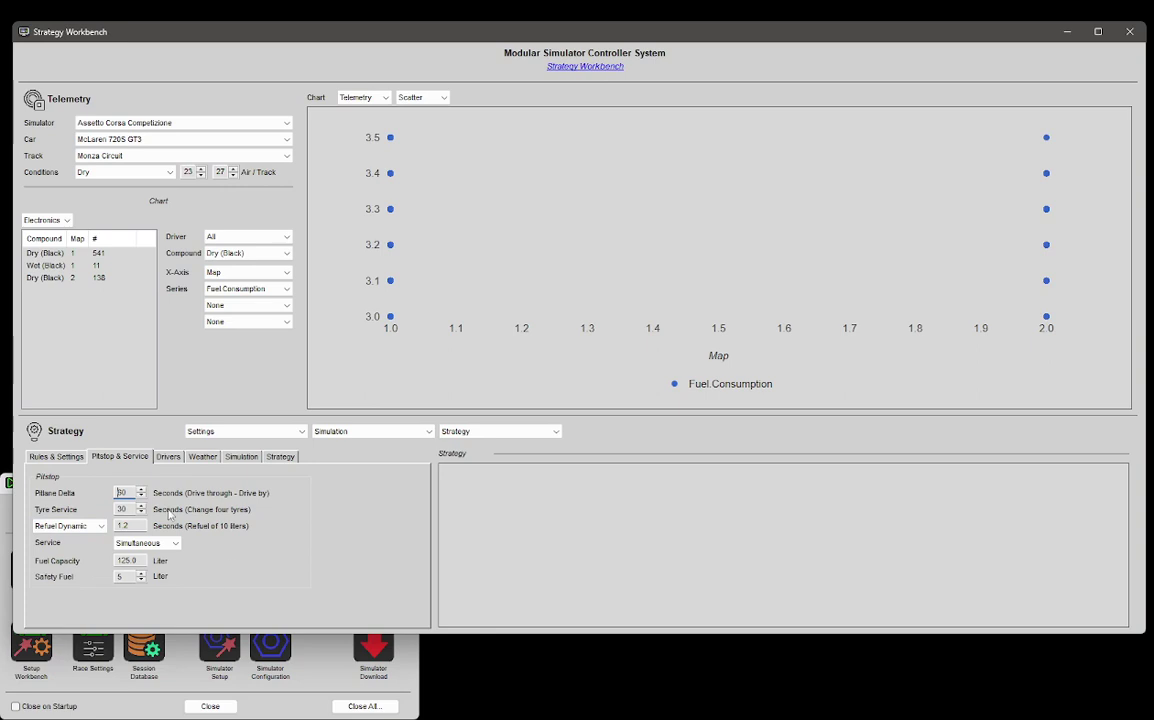
{"action": "left_click", "coordinate": [56, 456]}
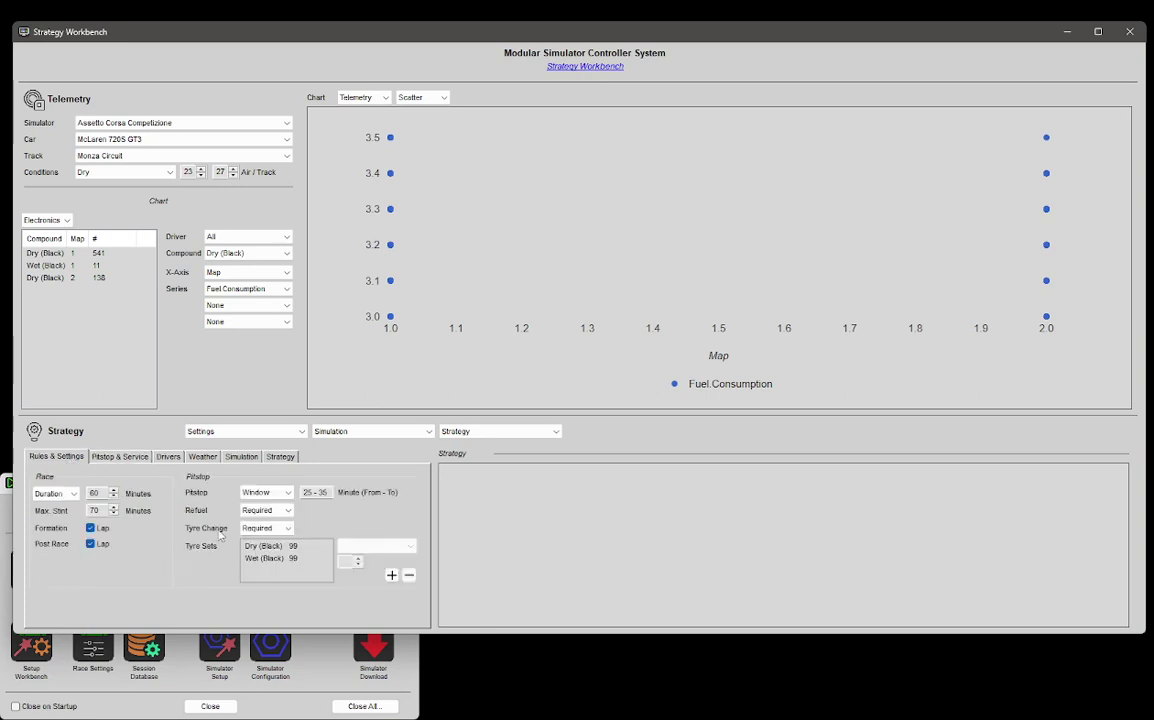
{"action": "left_click", "coordinate": [230, 434]}
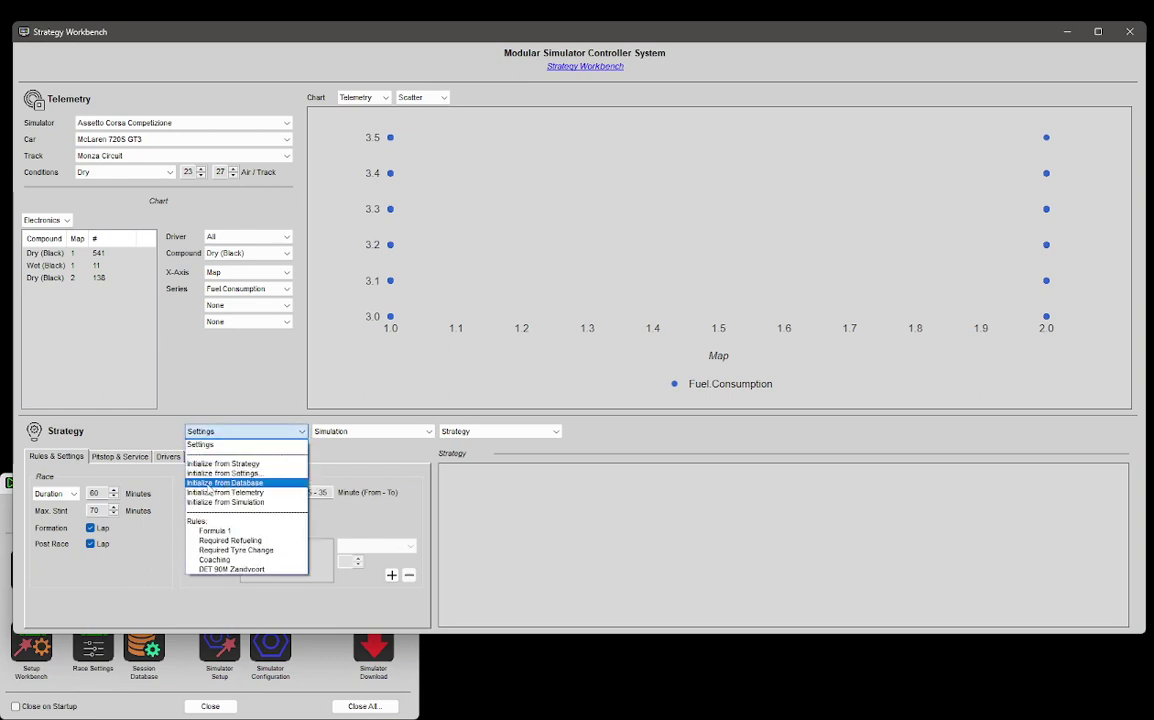
{"action": "left_click", "coordinate": [110, 463]}
{"action": "left_click", "coordinate": [109, 461]}
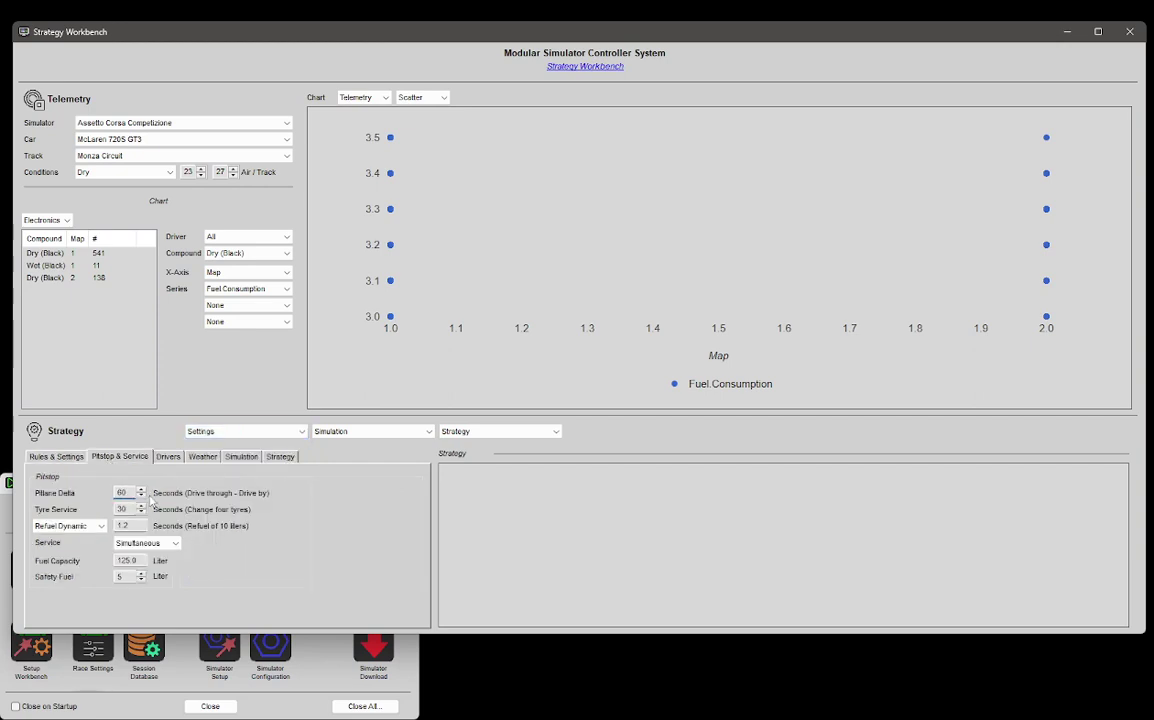
{"action": "type", "text": "60"}
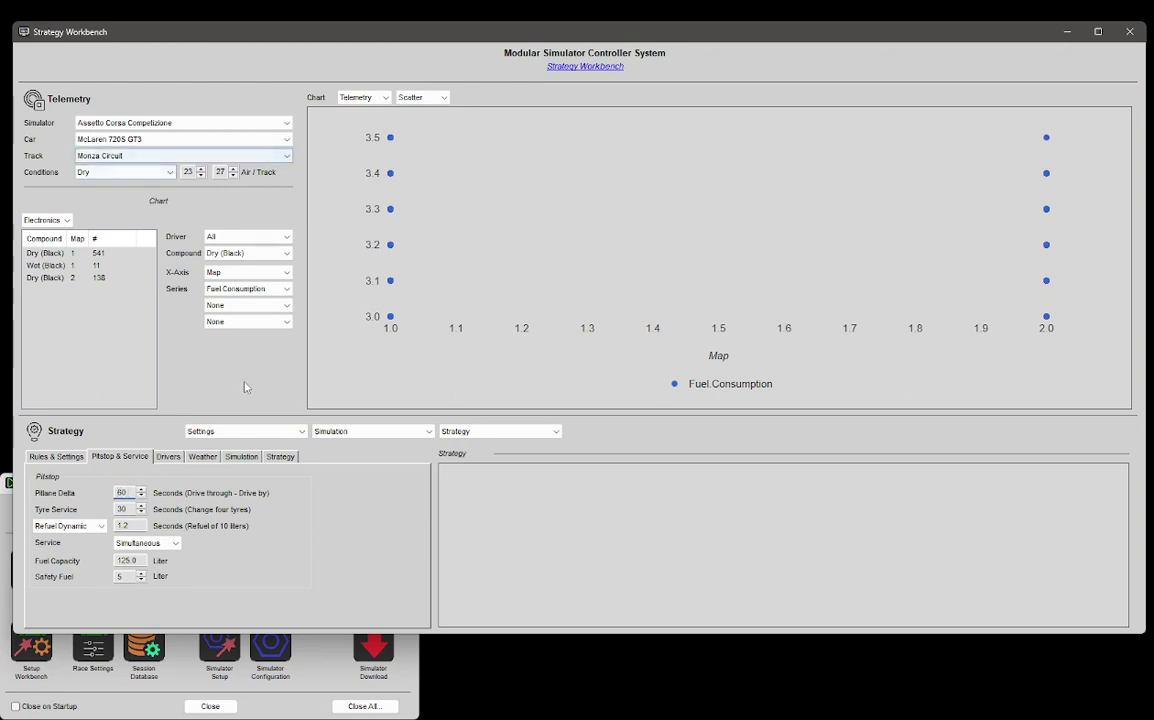
Initialize the strategy settings from the database for the selected car and track.
{"action": "left_click", "coordinate": [254, 433]}
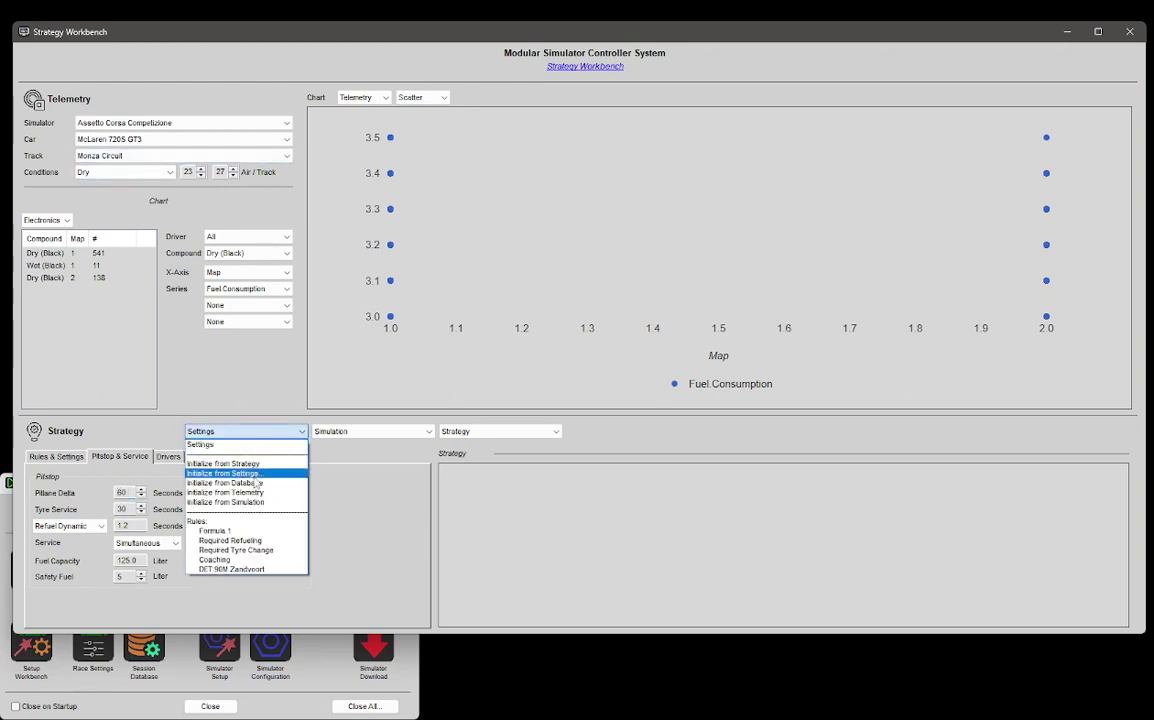
{"action": "left_click", "coordinate": [254, 484]}
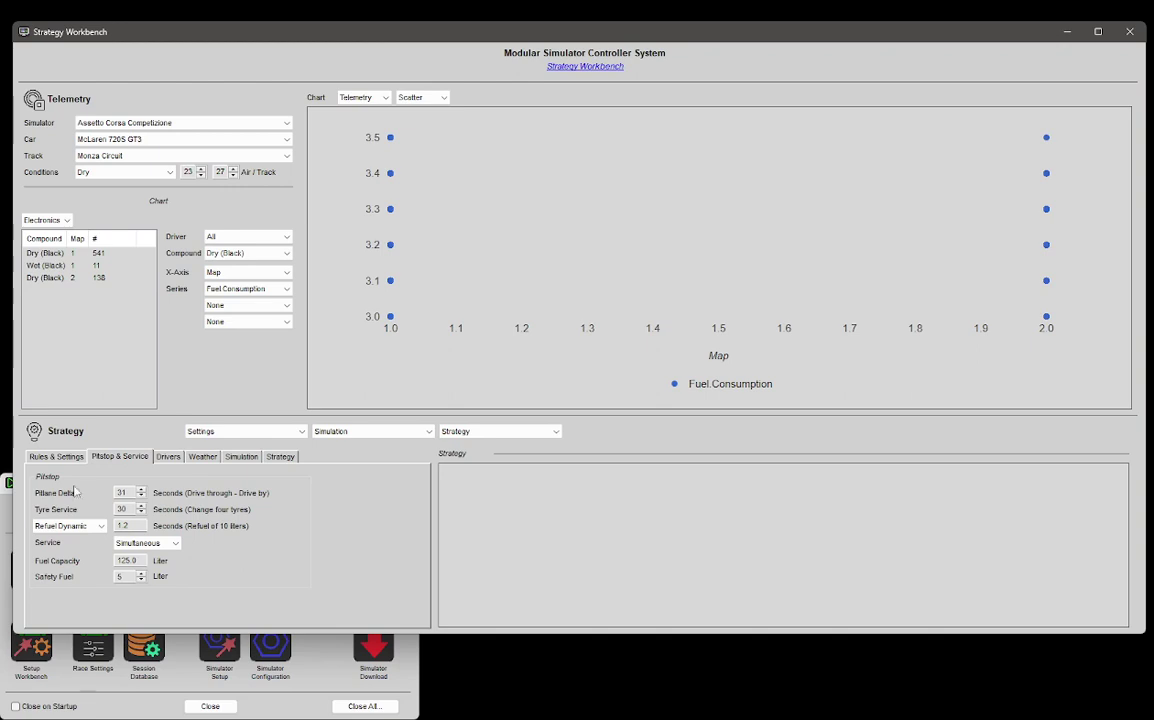
{"action": "left_click", "coordinate": [53, 460]}
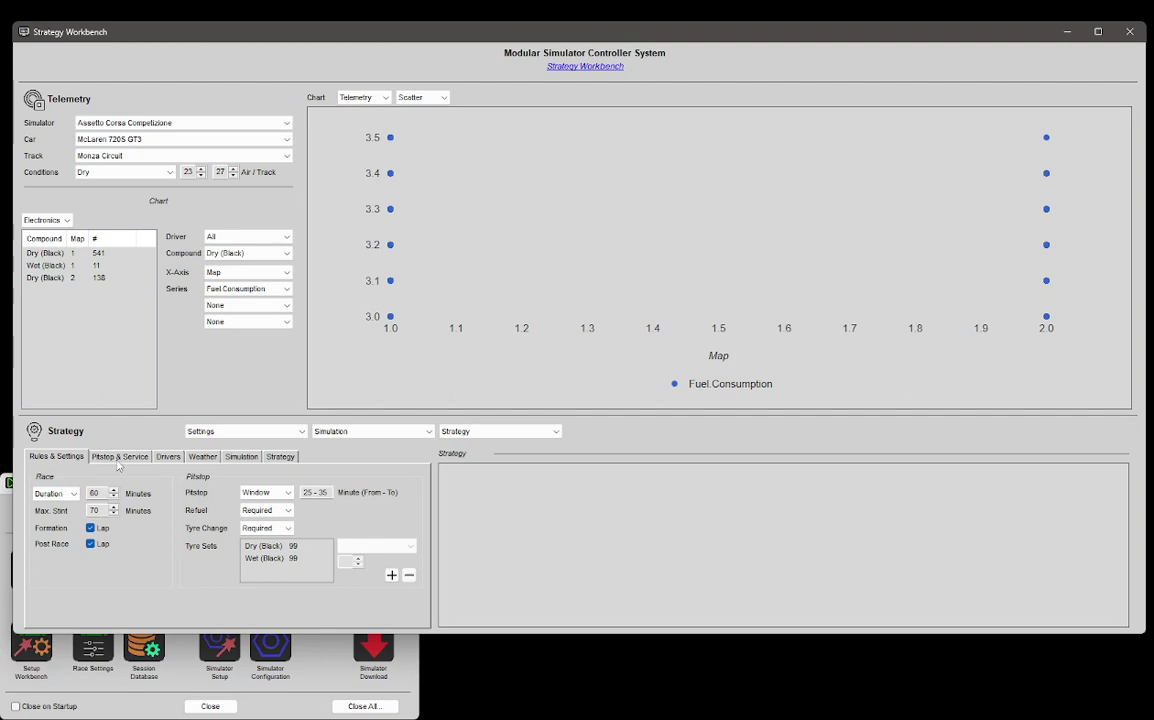
{"action": "left_click", "coordinate": [288, 493]}
{"action": "left_click", "coordinate": [168, 457]}
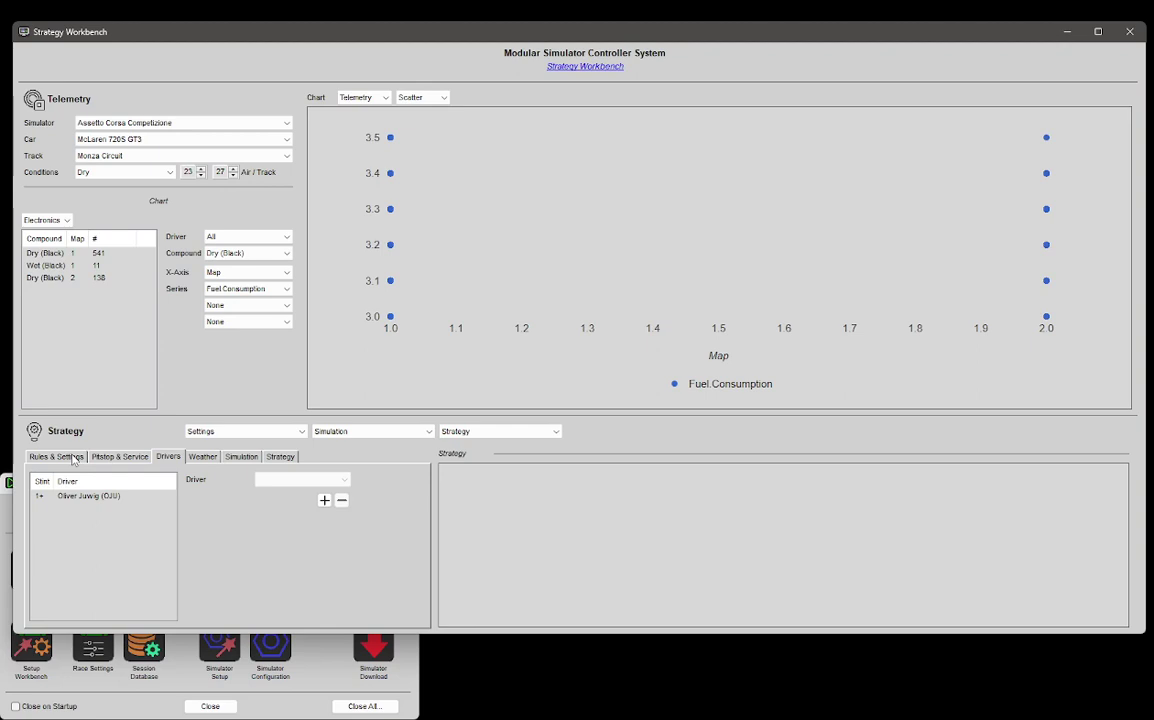
{"action": "left_click", "coordinate": [204, 457]}
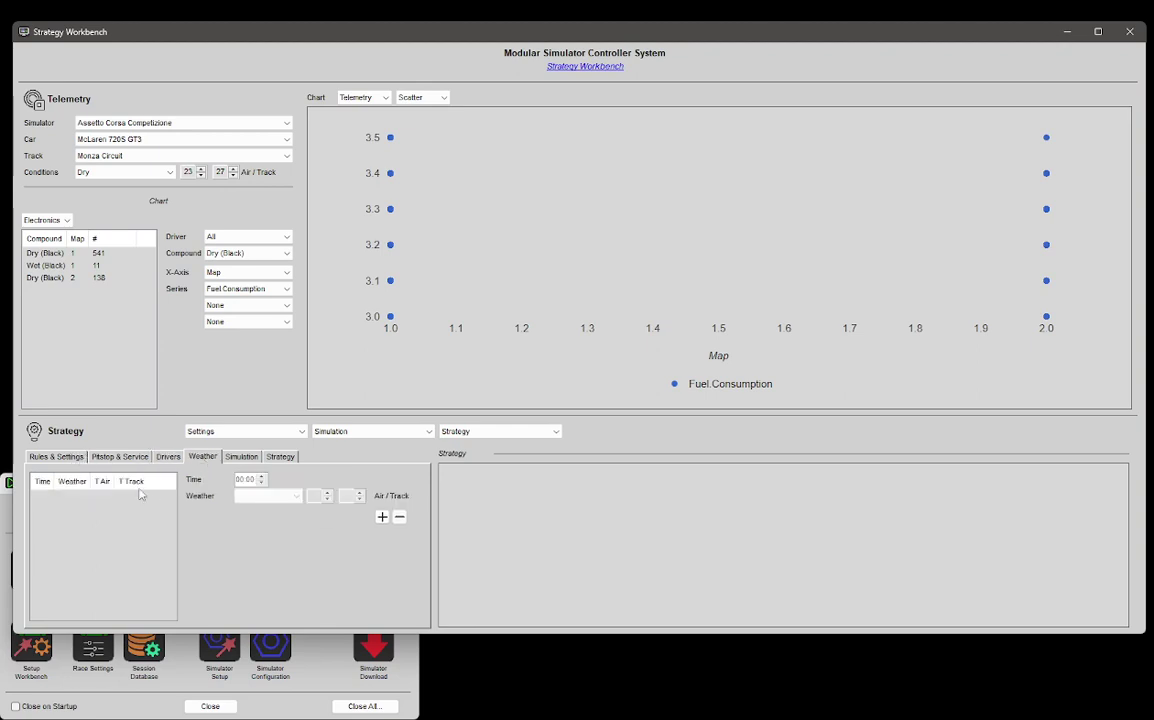
Set the race duration to 90 minutes and make the pitstop, refuel and tyre change rules Optional.
{"action": "left_click", "coordinate": [62, 457]}
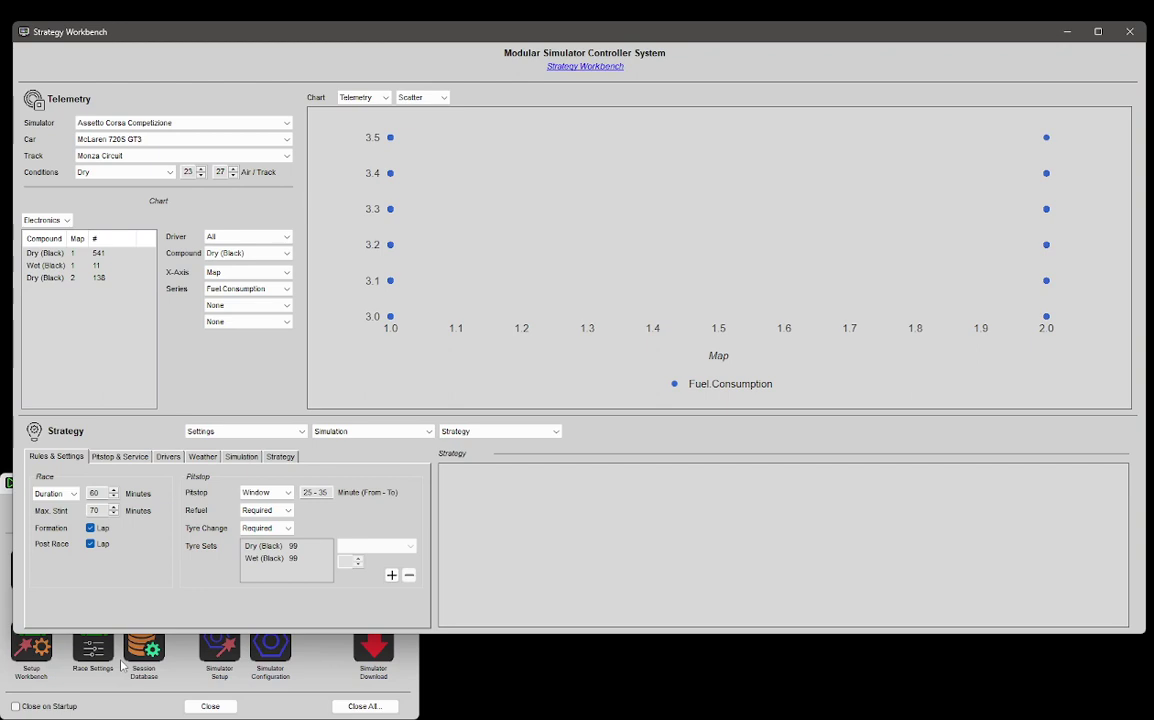
{"action": "left_click", "coordinate": [95, 493]}
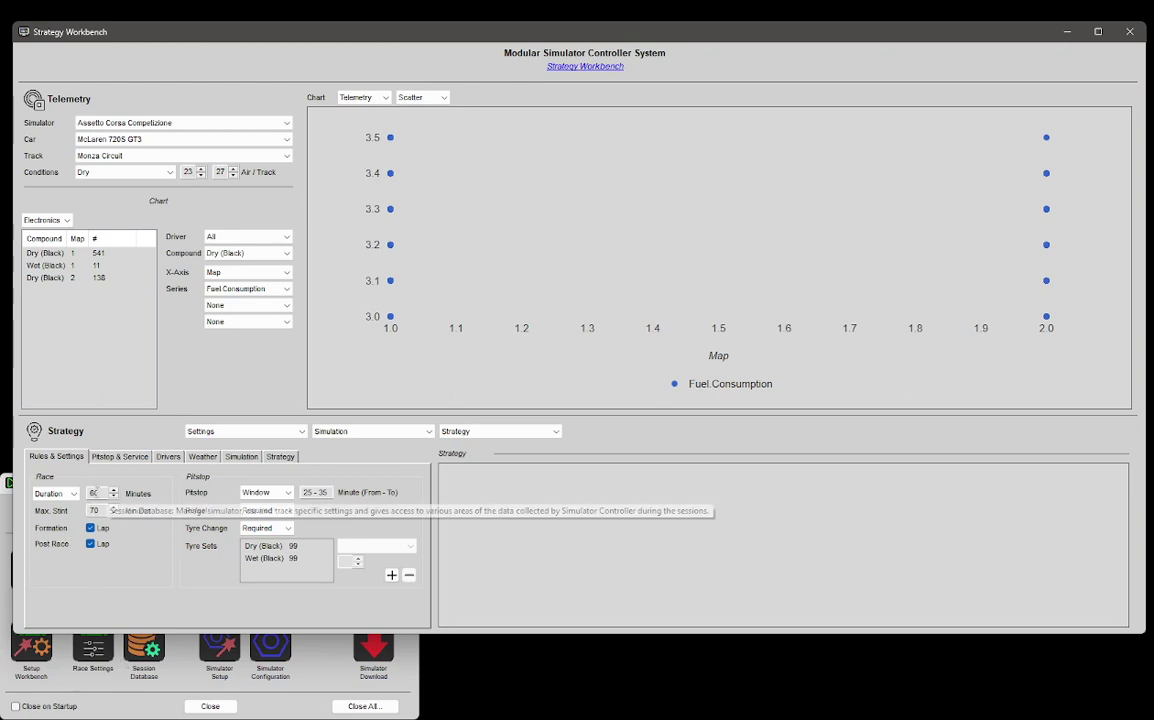
{"action": "type", "text": "90"}
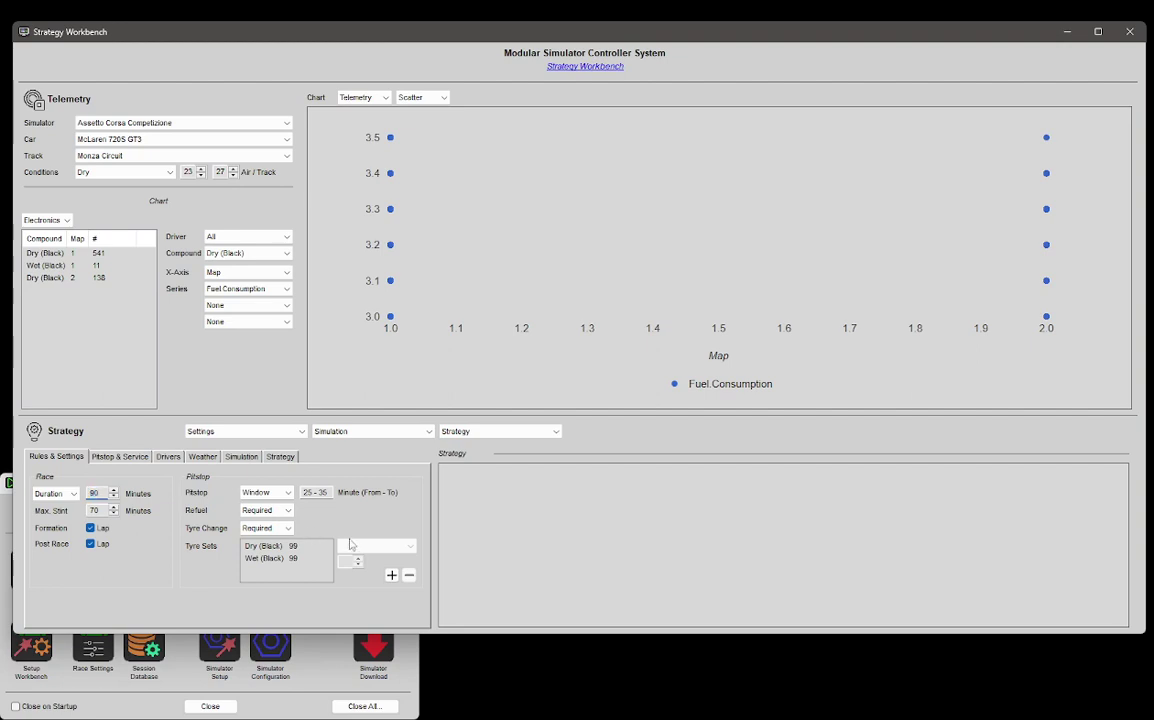
{"action": "left_click", "coordinate": [273, 493]}
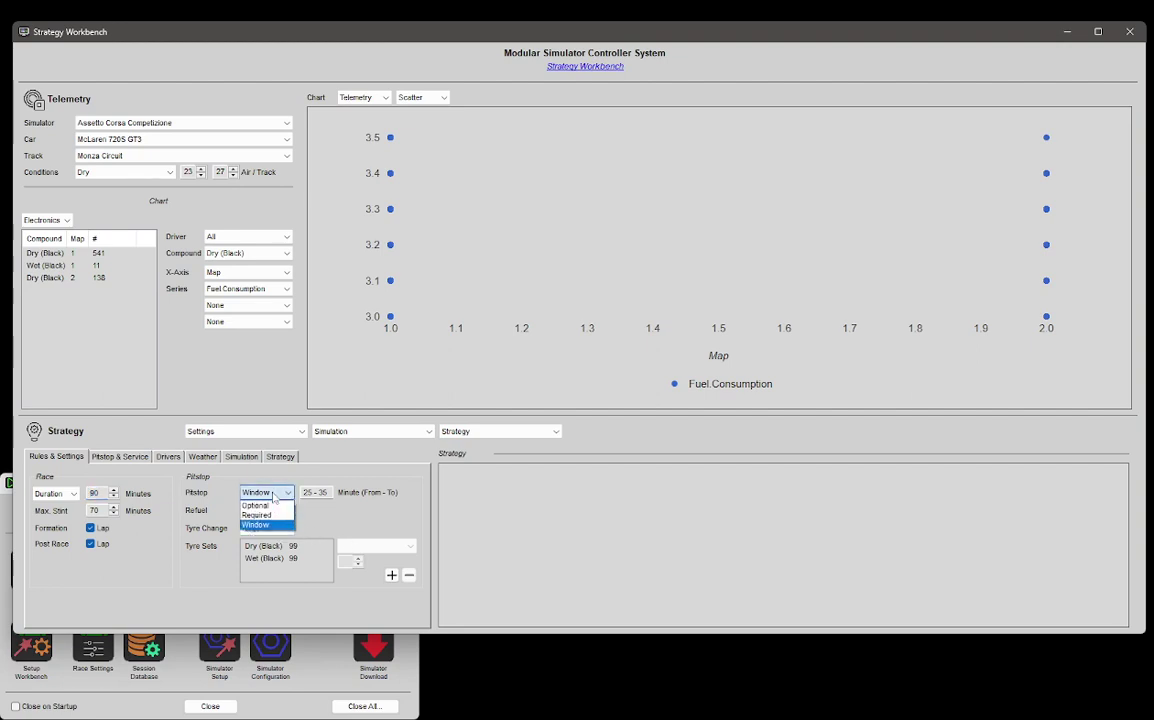
{"action": "left_click", "coordinate": [262, 503]}
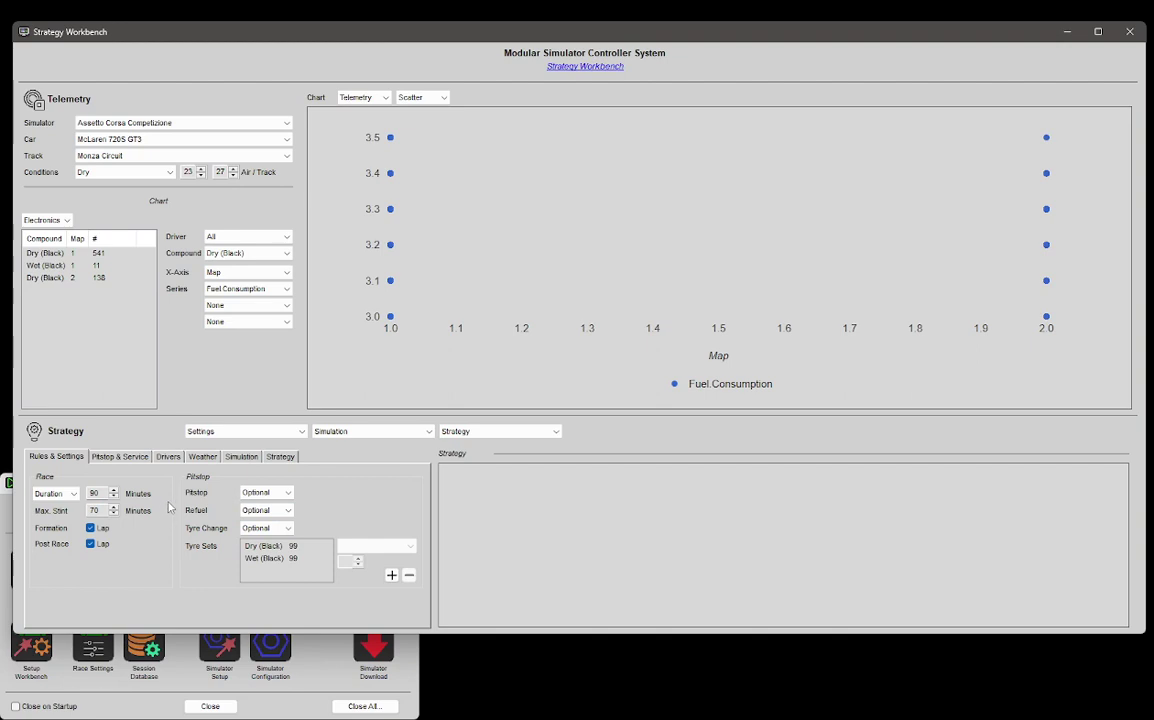
Run the strategy simulation from telemetry data, keeping the existing initial conditions.
{"action": "left_click", "coordinate": [234, 459]}
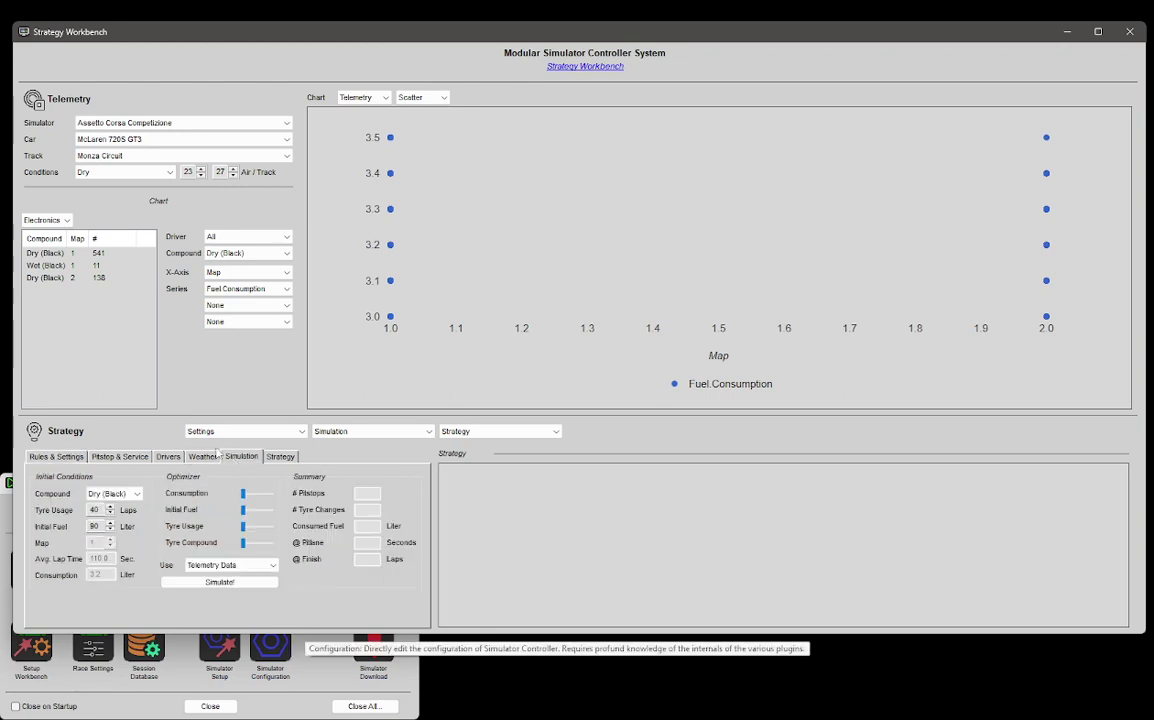
{"action": "double_click", "coordinate": [97, 526]}
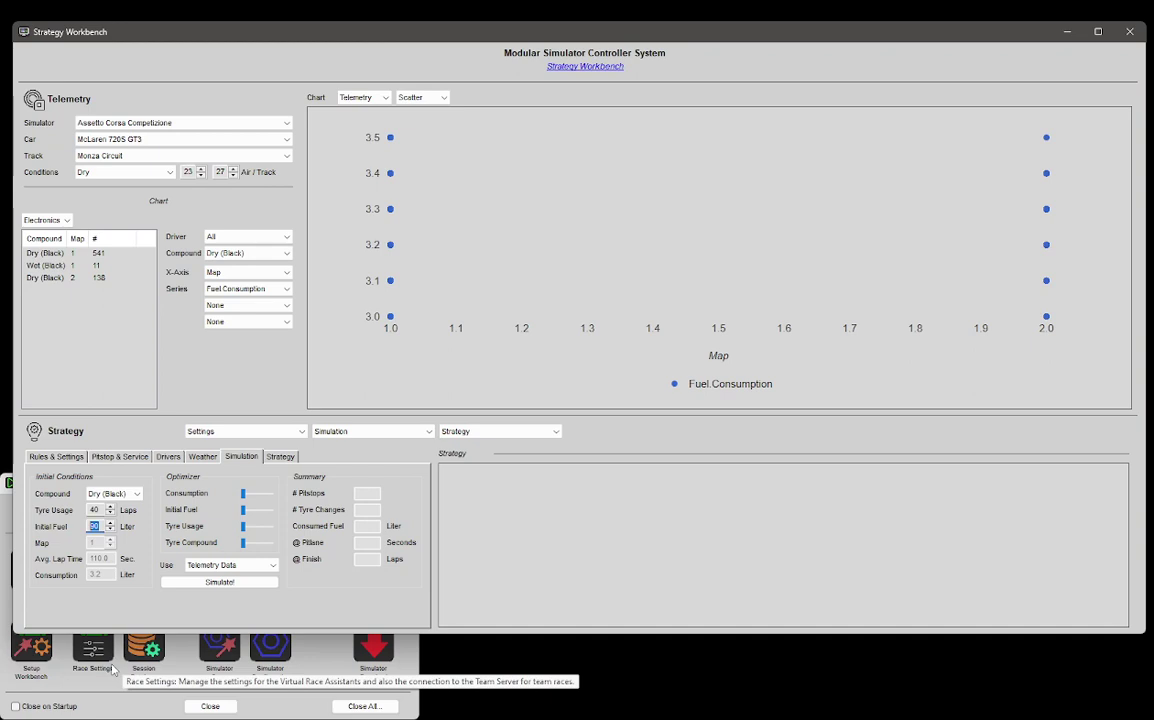
{"action": "left_click", "coordinate": [224, 584]}
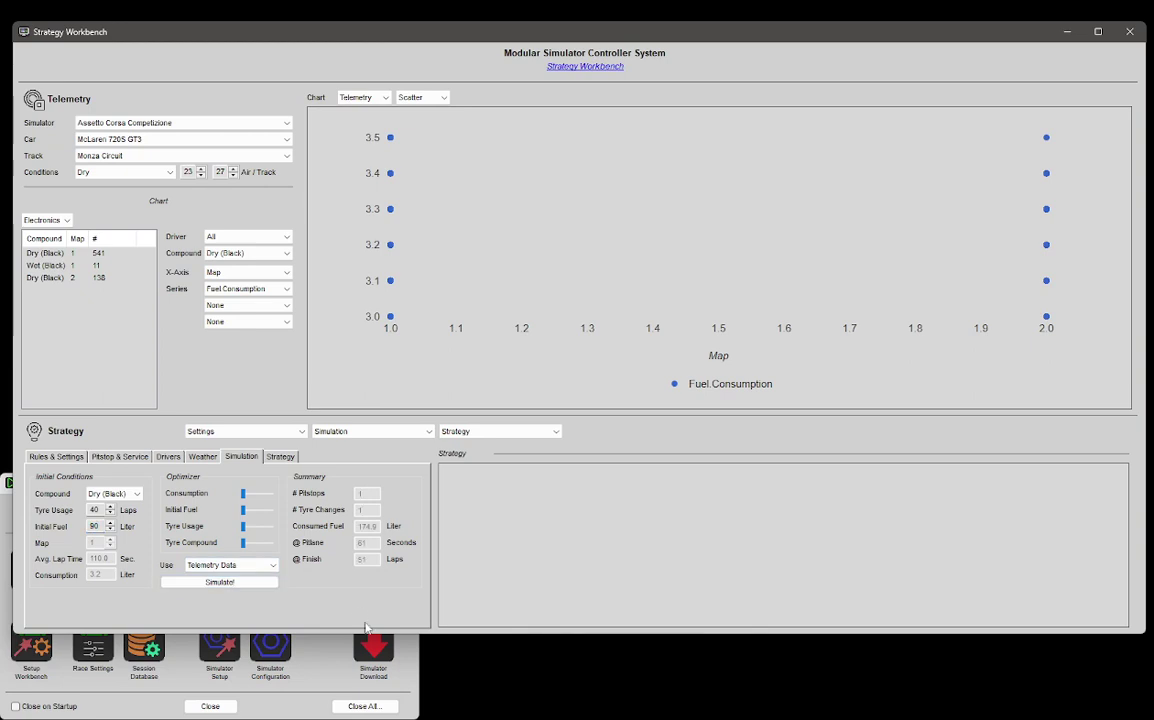
Examine the simulated strategy's setup, stint table and consumables chart for fuel level and tyre life.
{"action": "scroll", "coordinate": [505, 527], "scroll_direction": "down", "scroll_amount": 10}
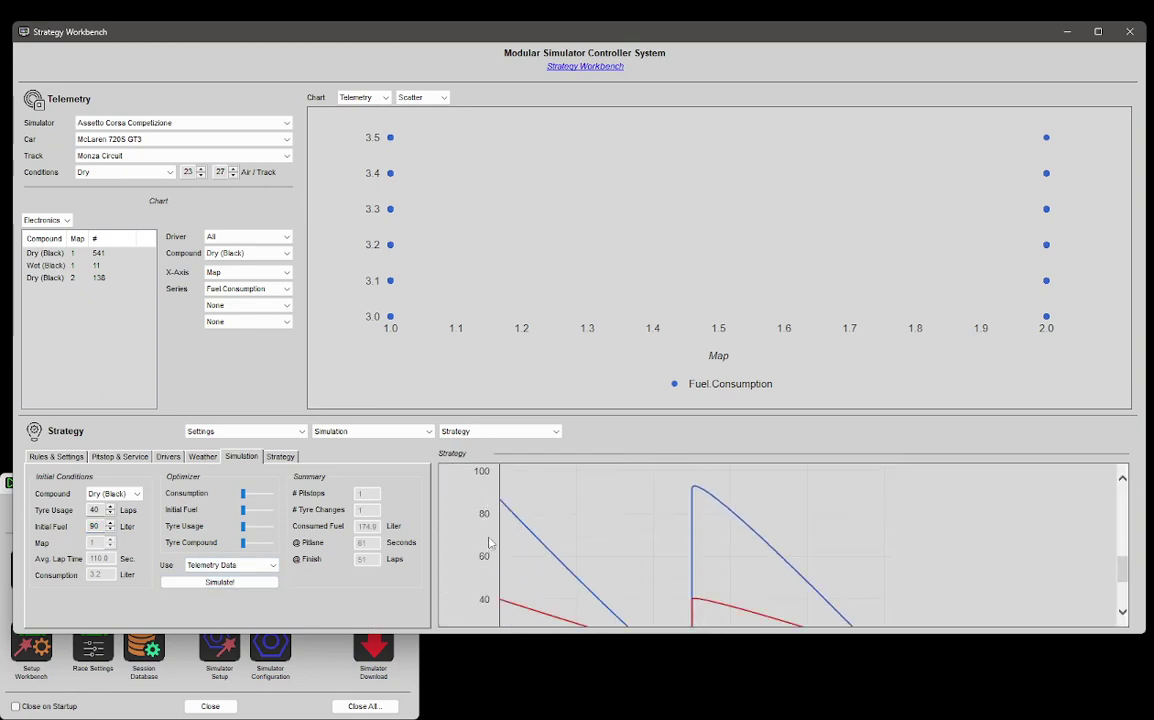
{"action": "scroll", "coordinate": [505, 527], "scroll_direction": "up", "scroll_amount": 8}
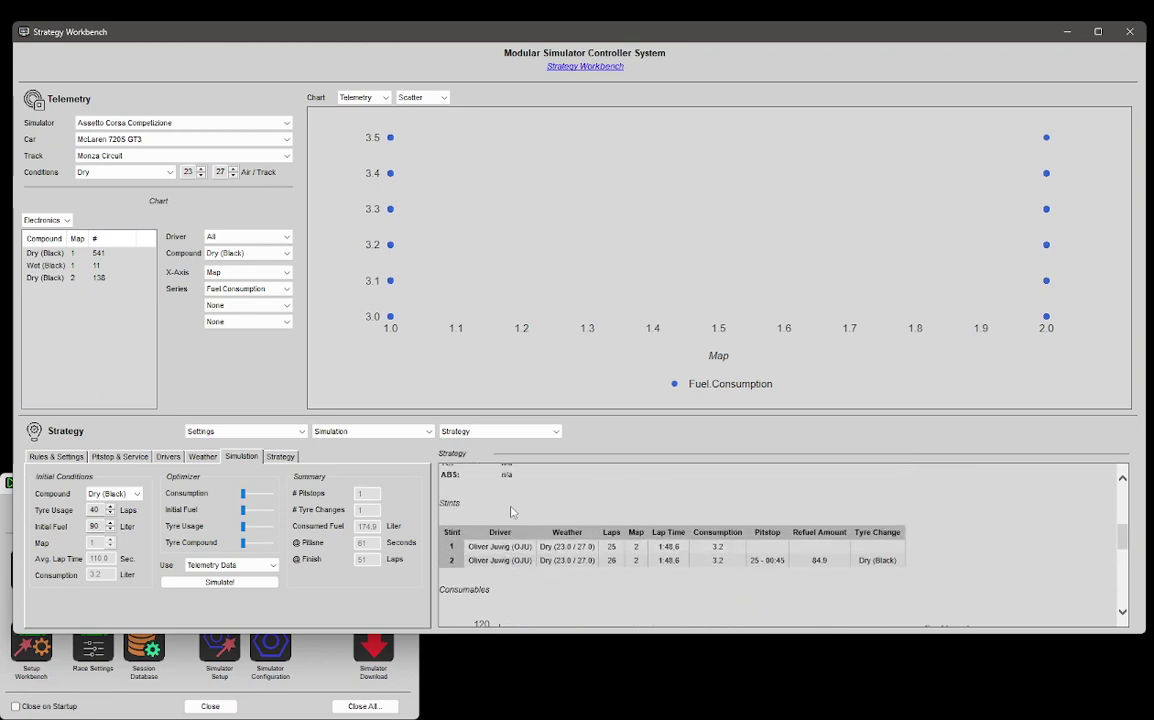
{"action": "scroll", "coordinate": [510, 512], "scroll_direction": "up", "scroll_amount": 2}
{"action": "scroll", "coordinate": [518, 570], "scroll_direction": "down", "scroll_amount": 5}
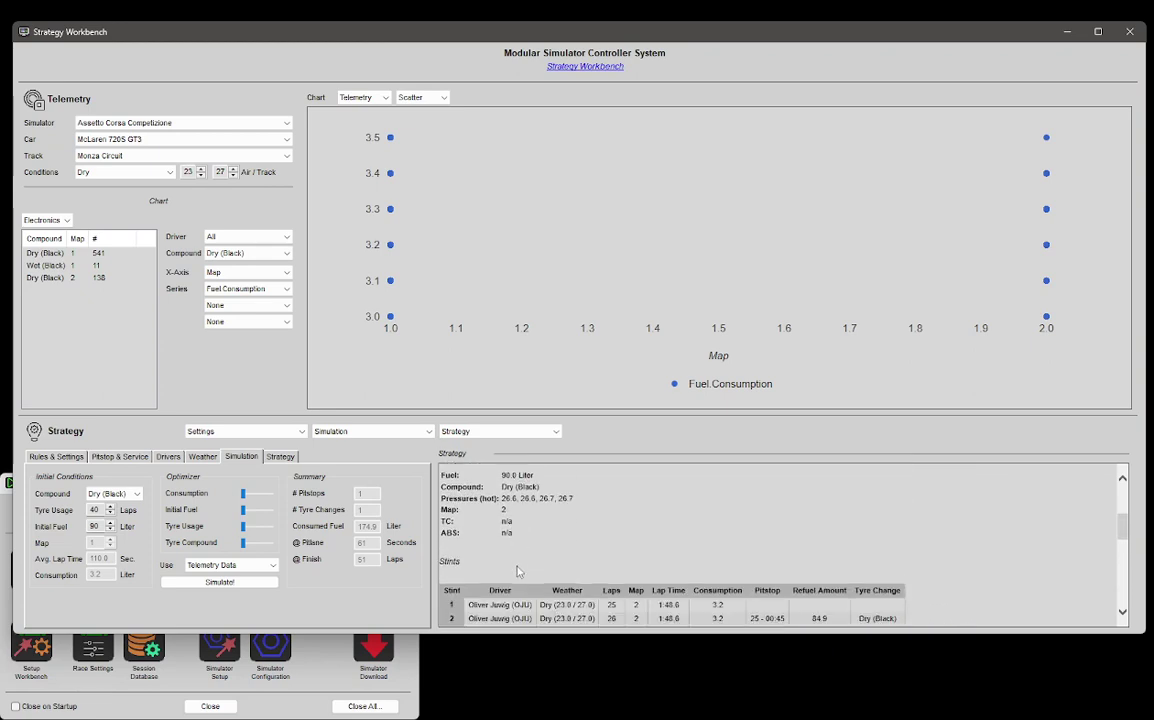
{"action": "scroll", "coordinate": [518, 572], "scroll_direction": "down", "scroll_amount": 3}
{"action": "mouse_move", "coordinate": [503, 580]}
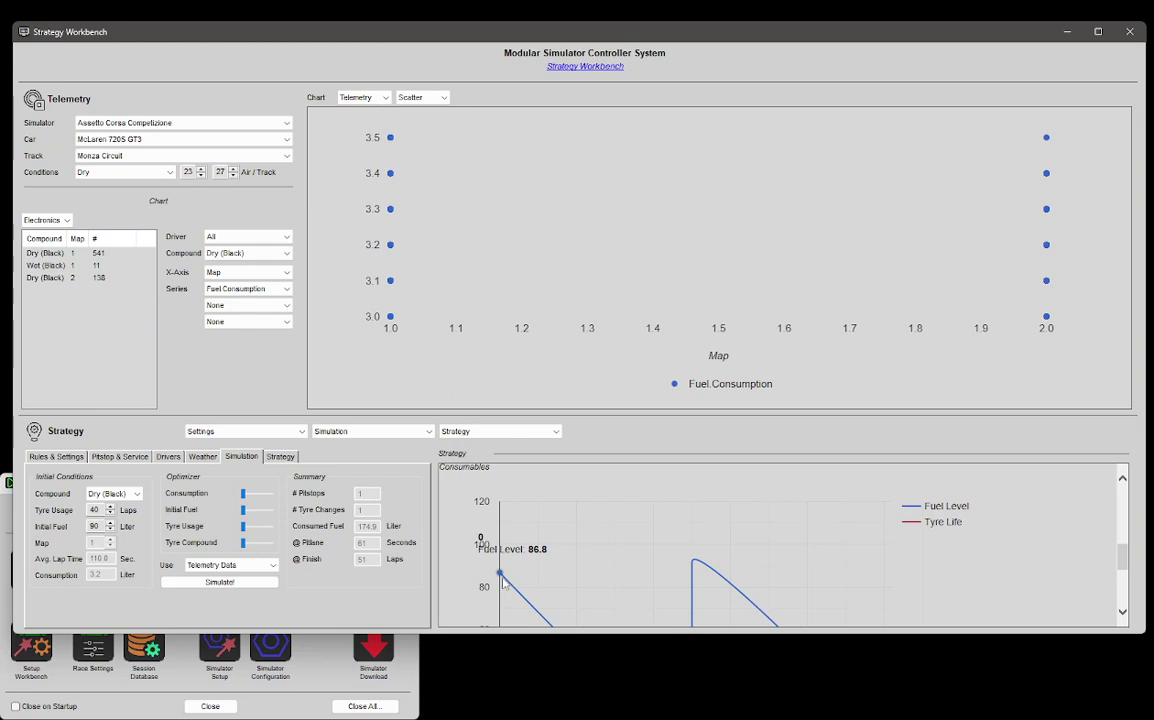
{"action": "scroll", "coordinate": [505, 580], "scroll_direction": "down", "scroll_amount": 4}
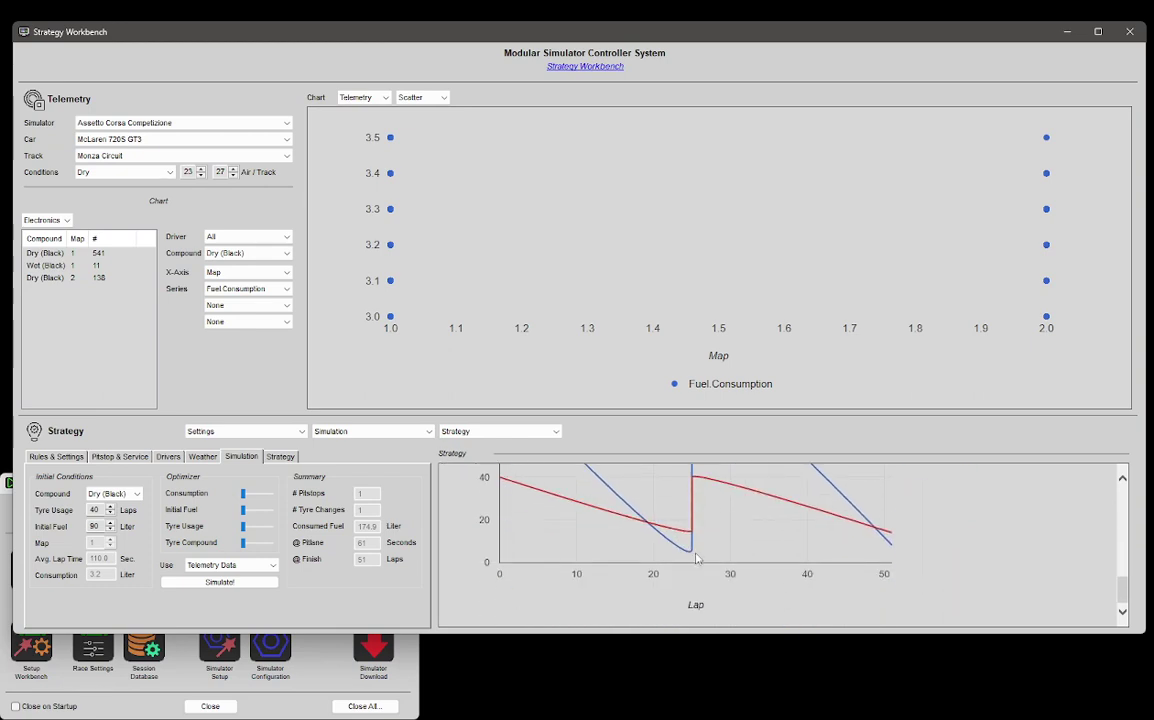
{"action": "scroll", "coordinate": [739, 560], "scroll_direction": "up", "scroll_amount": 2}
{"action": "scroll", "coordinate": [741, 567], "scroll_direction": "down", "scroll_amount": 3}
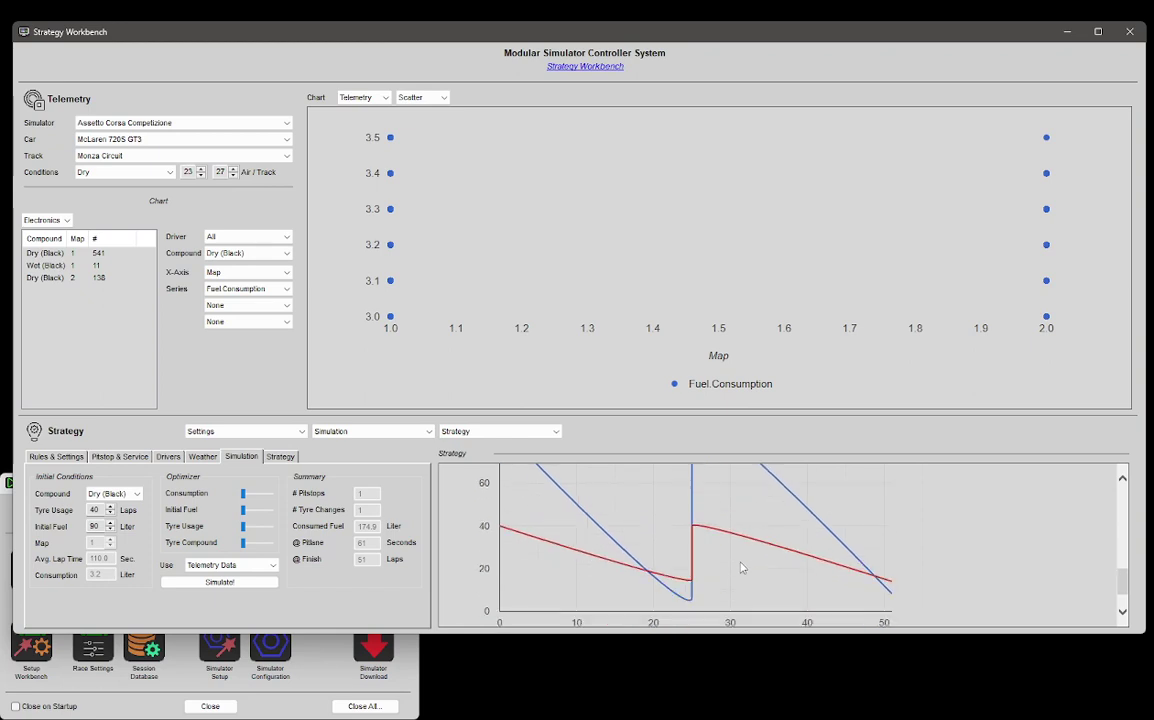
{"action": "scroll", "coordinate": [720, 550], "scroll_direction": "up", "scroll_amount": 1}
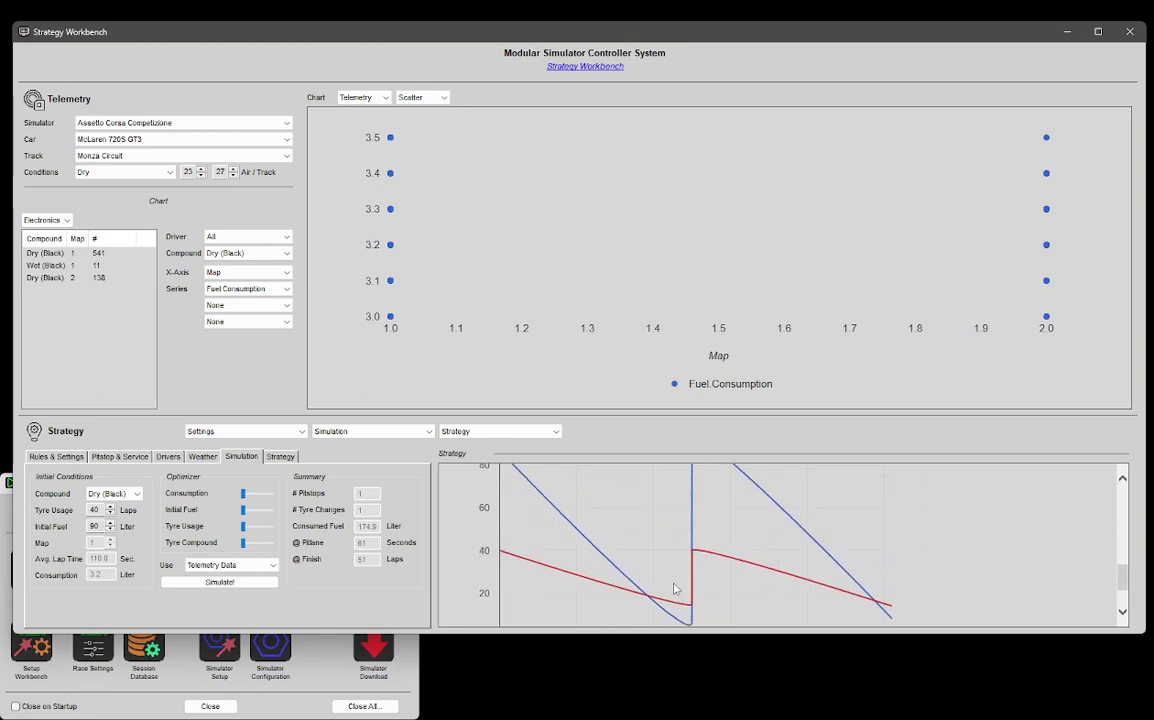
{"action": "scroll", "coordinate": [741, 601], "scroll_direction": "up", "scroll_amount": 2}
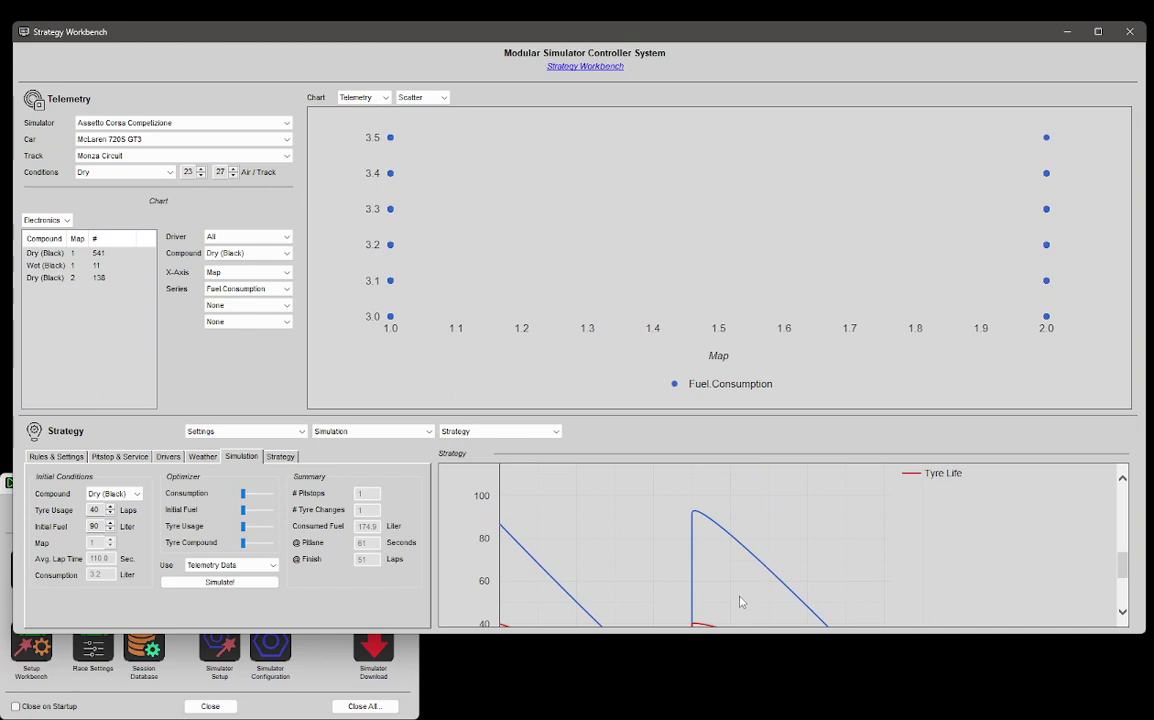
Simulate the strategy with 20 liters of initial fuel and inspect the resulting consumables chart.
{"action": "double_click", "coordinate": [94, 526]}
{"action": "type", "text": "2"}
{"action": "left_click", "coordinate": [184, 582]}
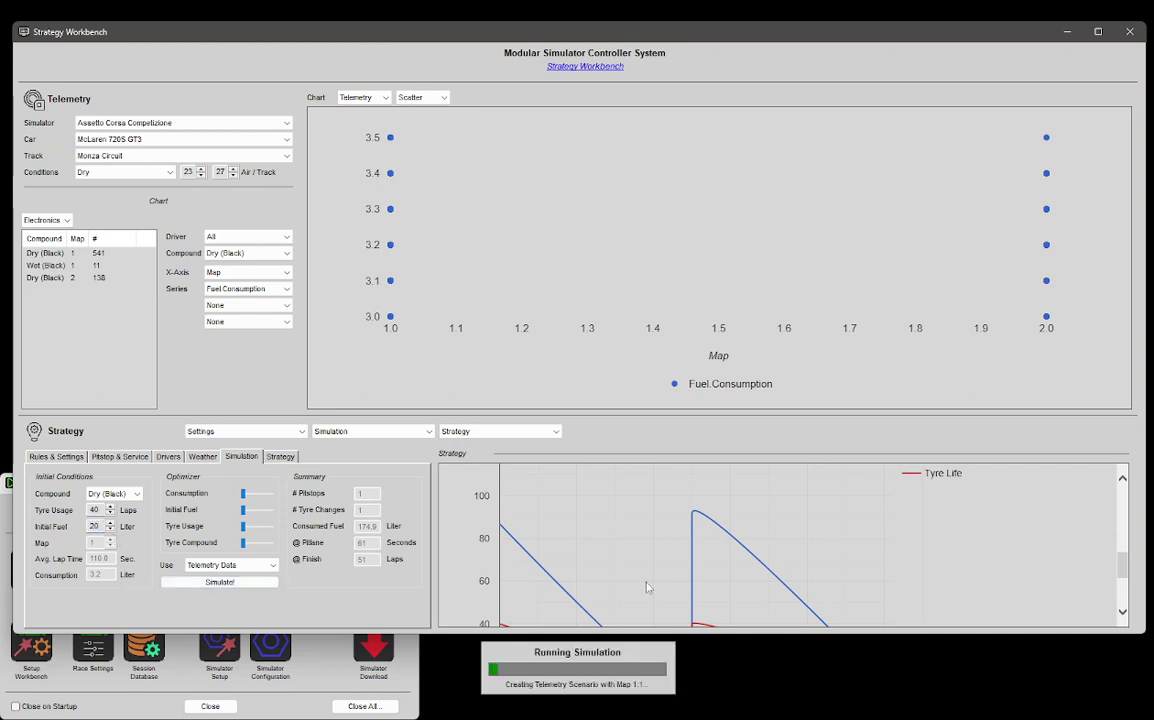
{"action": "scroll", "coordinate": [640, 565], "scroll_direction": "down", "scroll_amount": 10}
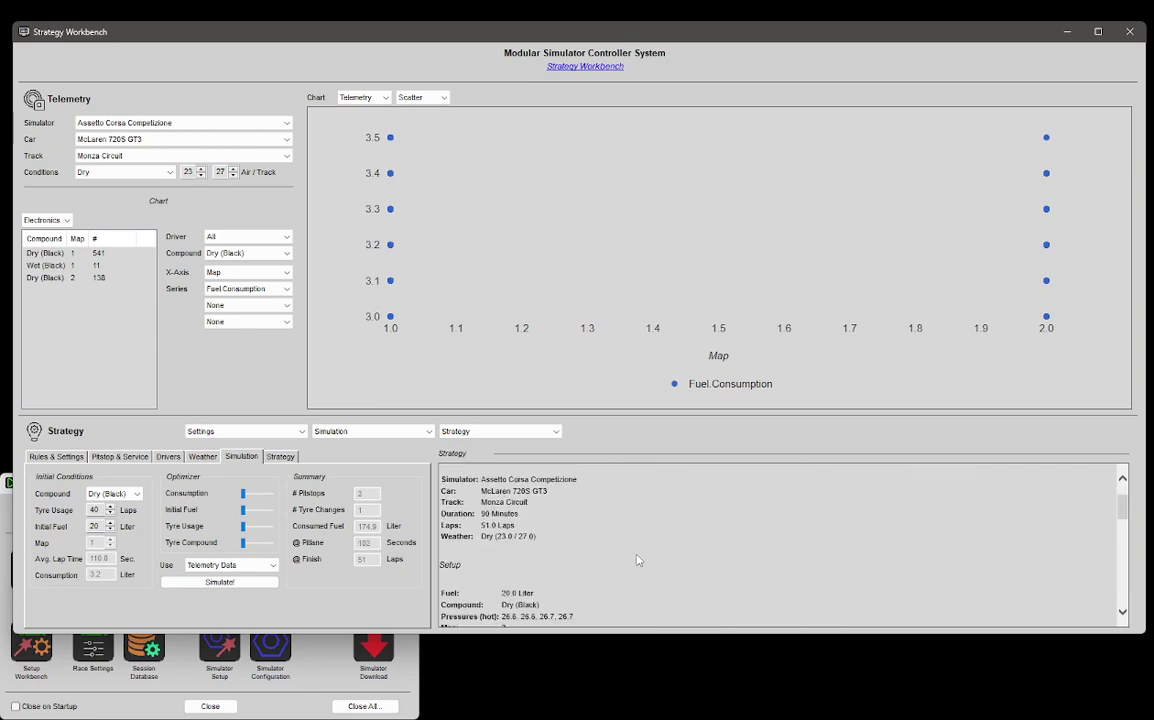
{"action": "scroll", "coordinate": [637, 559], "scroll_direction": "down", "scroll_amount": 2}
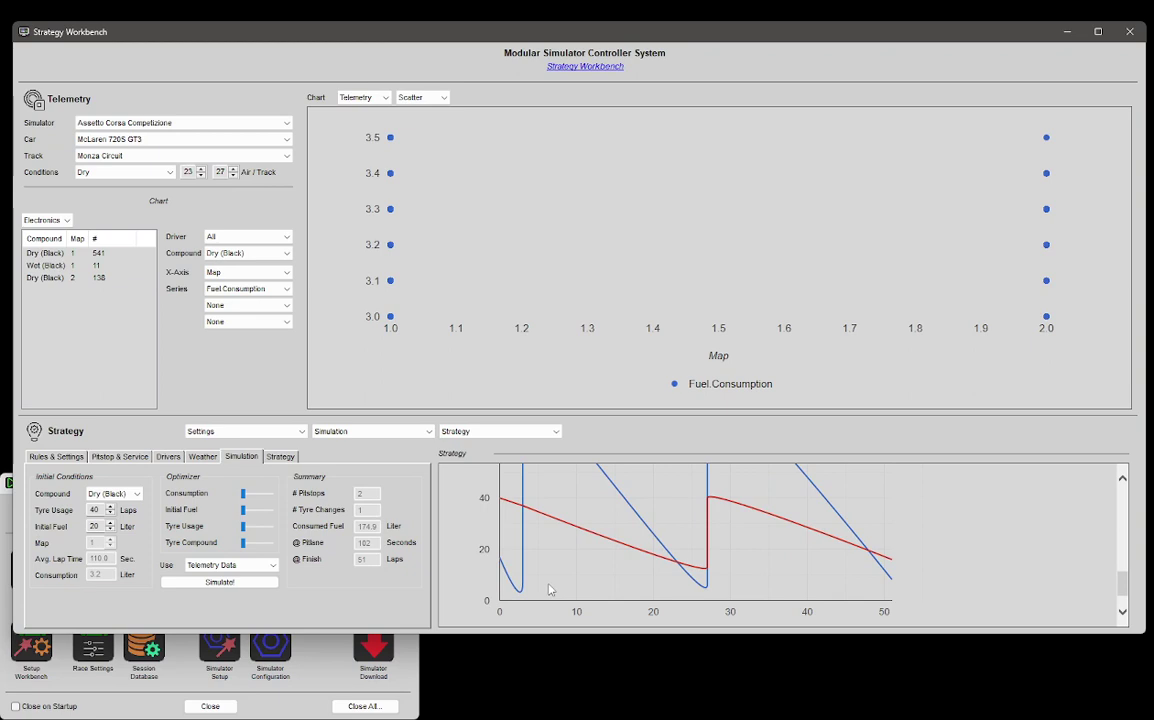
{"action": "scroll", "coordinate": [548, 592], "scroll_direction": "up", "scroll_amount": 2}
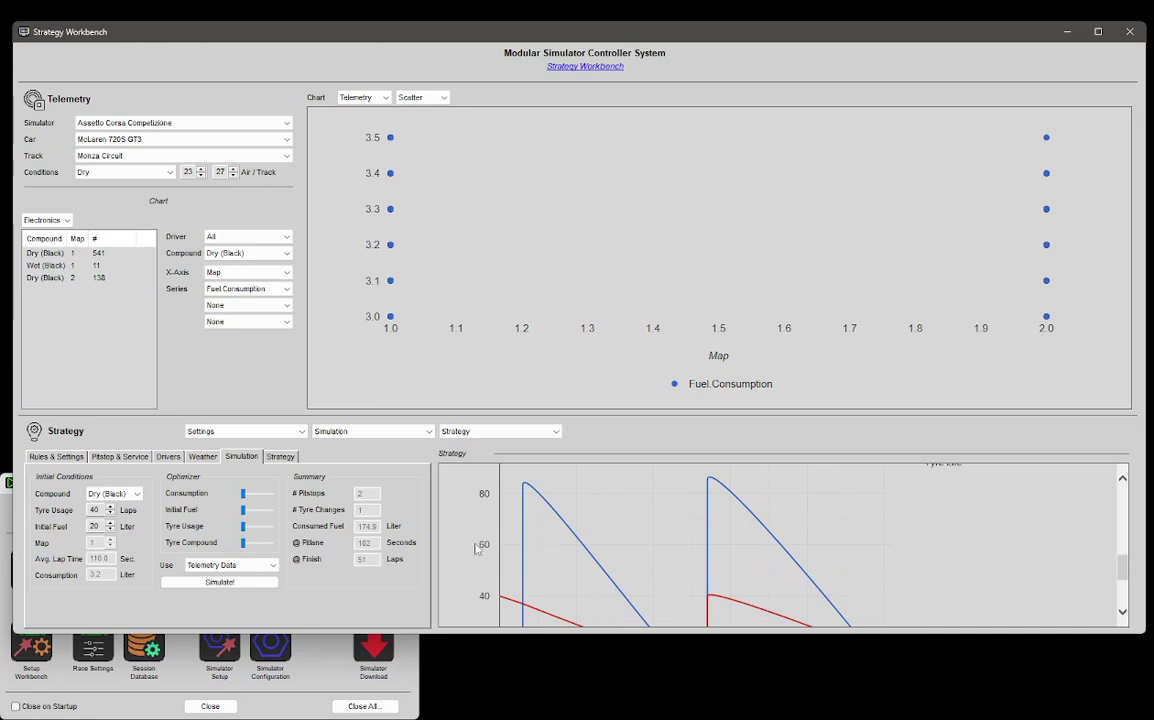
Set the initial fuel to 0 liters and raise the Initial Fuel optimizer to its maximum.
{"action": "left_click", "coordinate": [56, 457]}
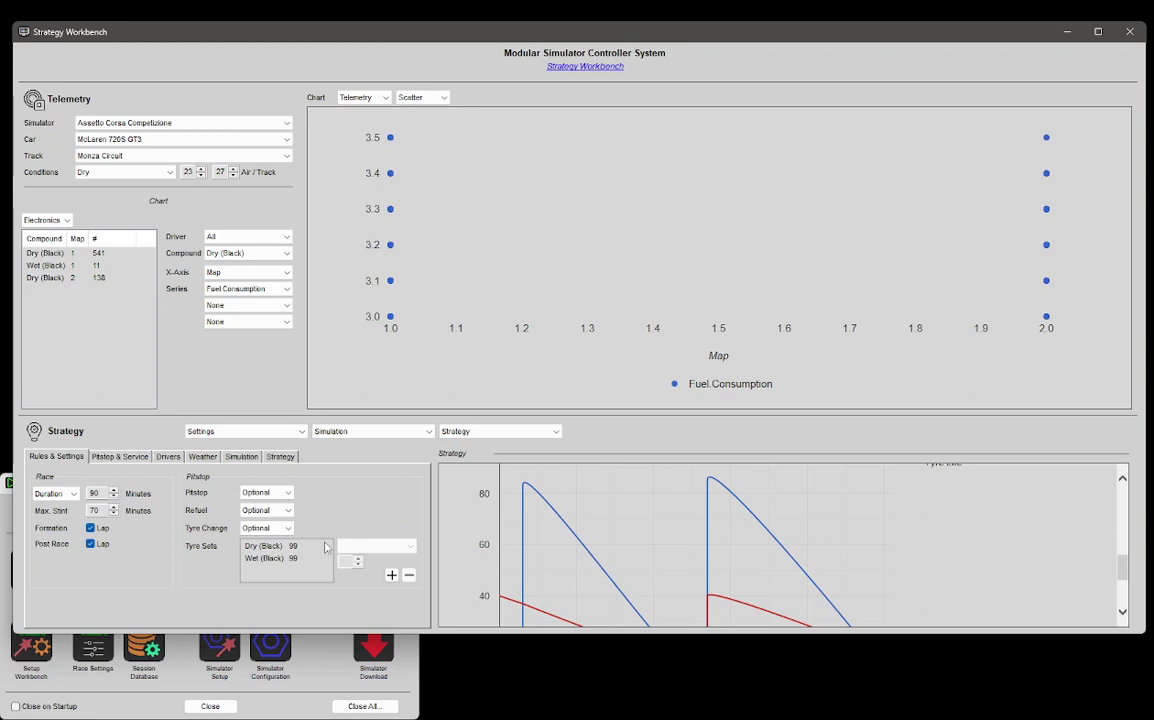
{"action": "left_click", "coordinate": [241, 456]}
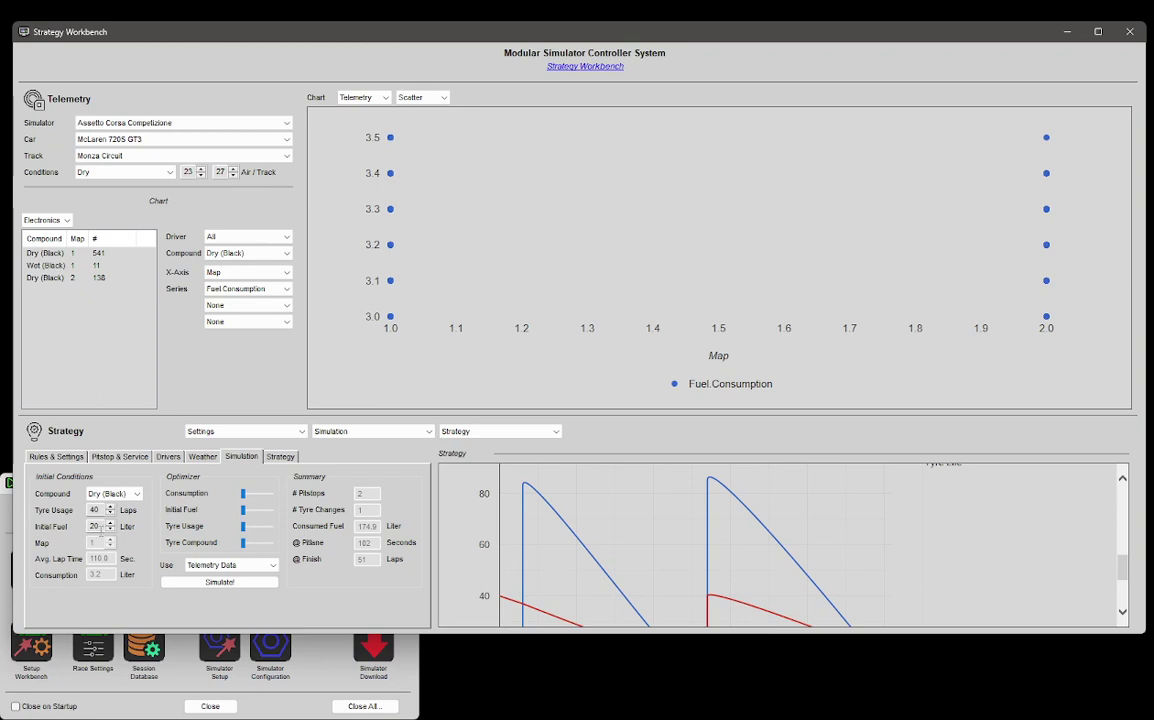
{"action": "double_click", "coordinate": [95, 526]}
{"action": "type", "text": "0"}
{"action": "left_click_drag", "start_coordinate": [245, 514], "coordinate": [272, 511]}
Check the fuel capacity in the pitstop settings and rerun the strategy simulation.
{"action": "left_click", "coordinate": [120, 456]}
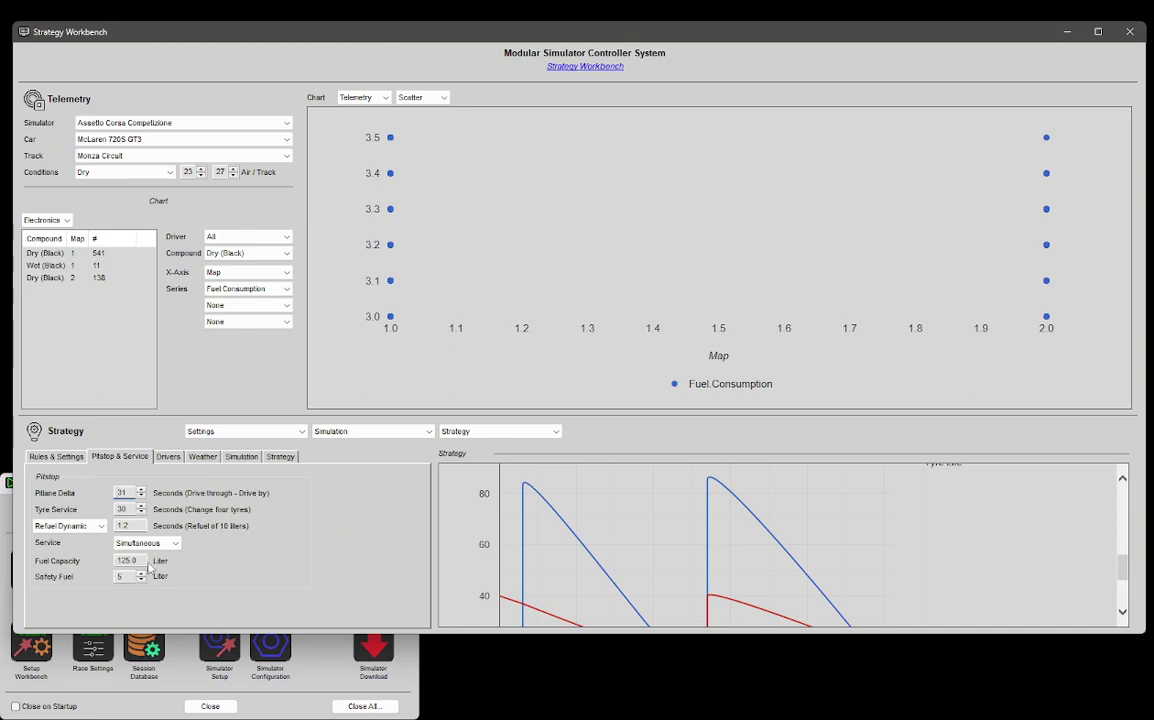
{"action": "left_click", "coordinate": [241, 458]}
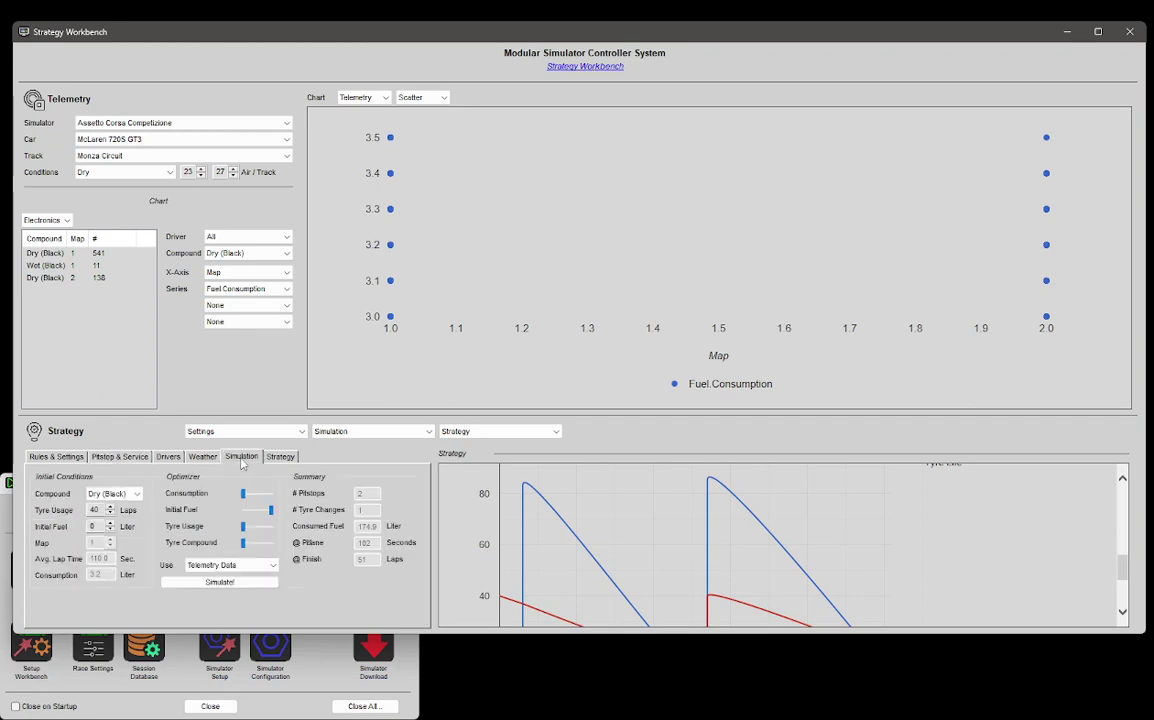
{"action": "left_click", "coordinate": [245, 586]}
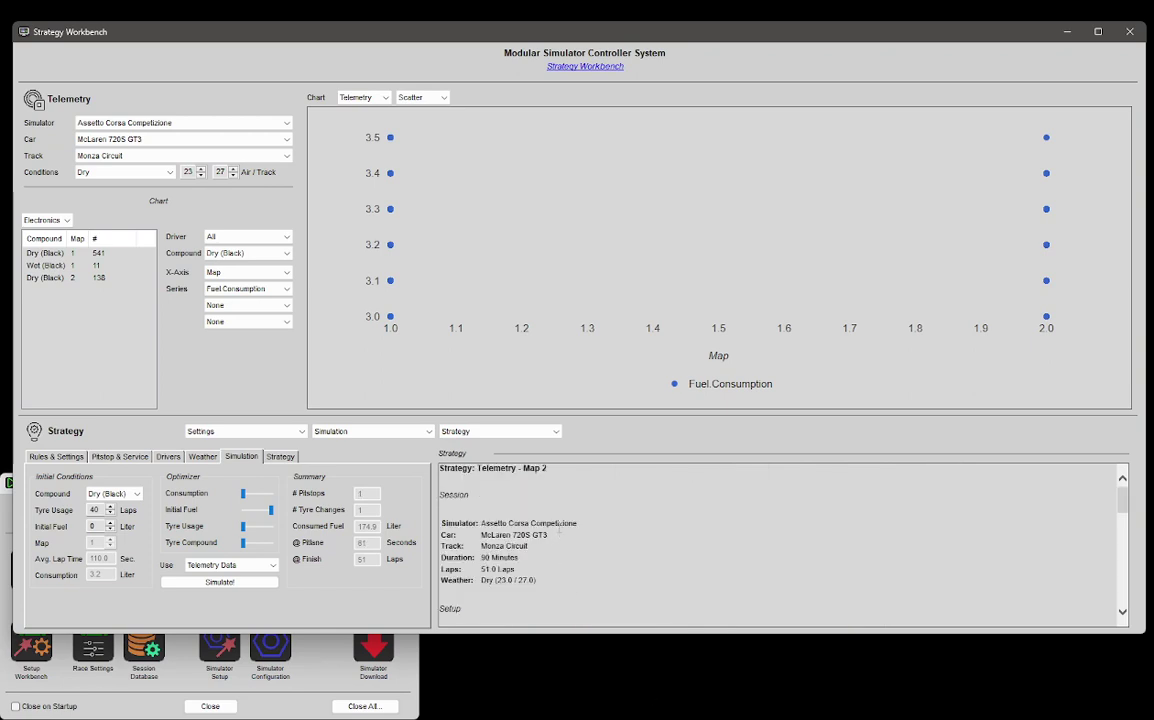
Review the simulated strategy's starting fuel and the consumables chart around the pitstop.
{"action": "scroll", "coordinate": [562, 530], "scroll_direction": "down", "scroll_amount": 10}
{"action": "scroll", "coordinate": [562, 530], "scroll_direction": "down", "scroll_amount": 2}
{"action": "scroll", "coordinate": [562, 530], "scroll_direction": "up", "scroll_amount": 5}
{"action": "scroll", "coordinate": [563, 530], "scroll_direction": "up", "scroll_amount": 4}
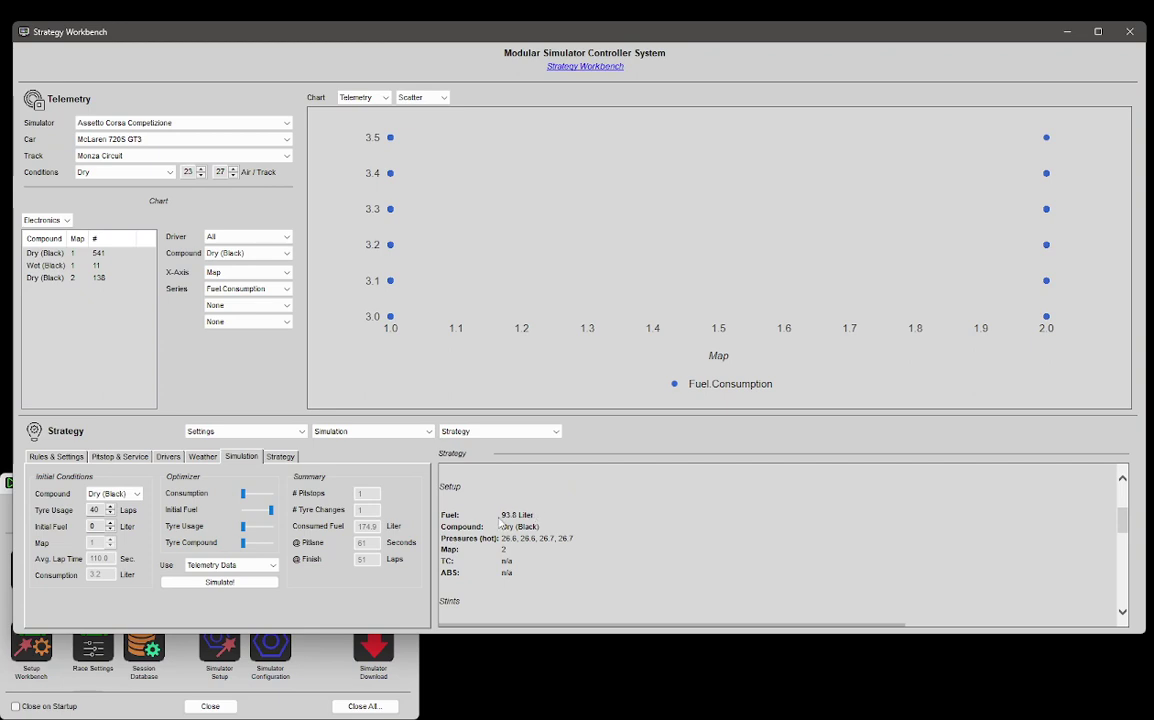
{"action": "scroll", "coordinate": [635, 550], "scroll_direction": "down", "scroll_amount": 8}
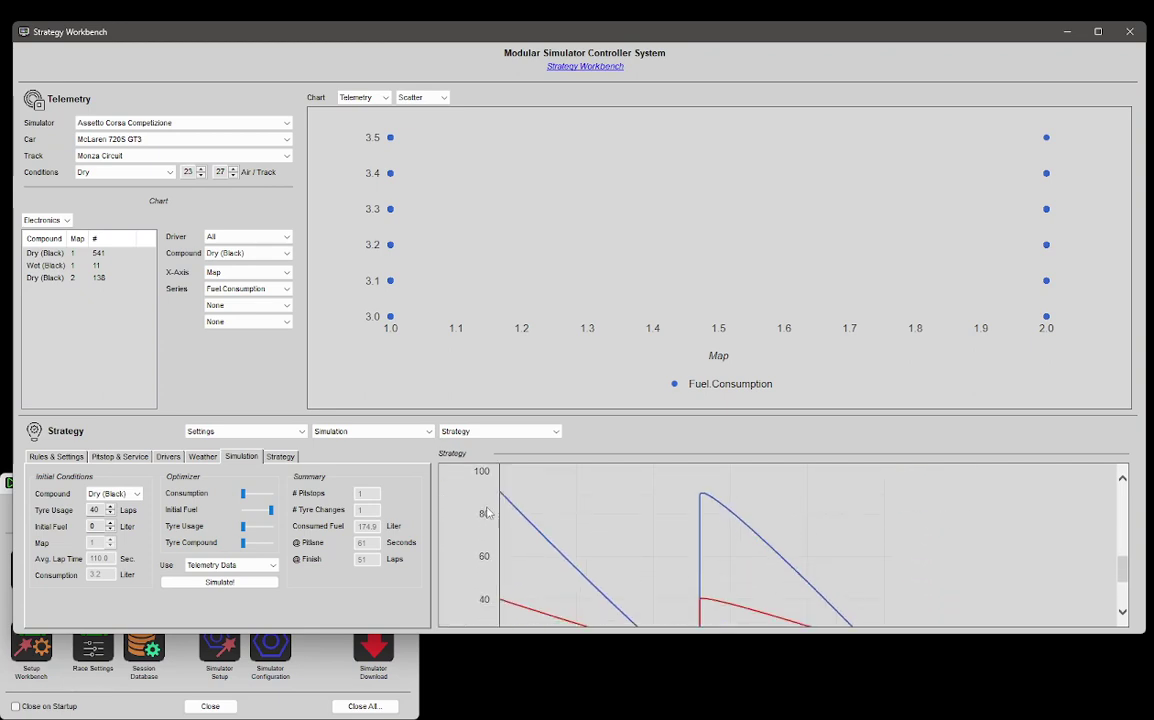
{"action": "scroll", "coordinate": [570, 567], "scroll_direction": "down", "scroll_amount": 2}
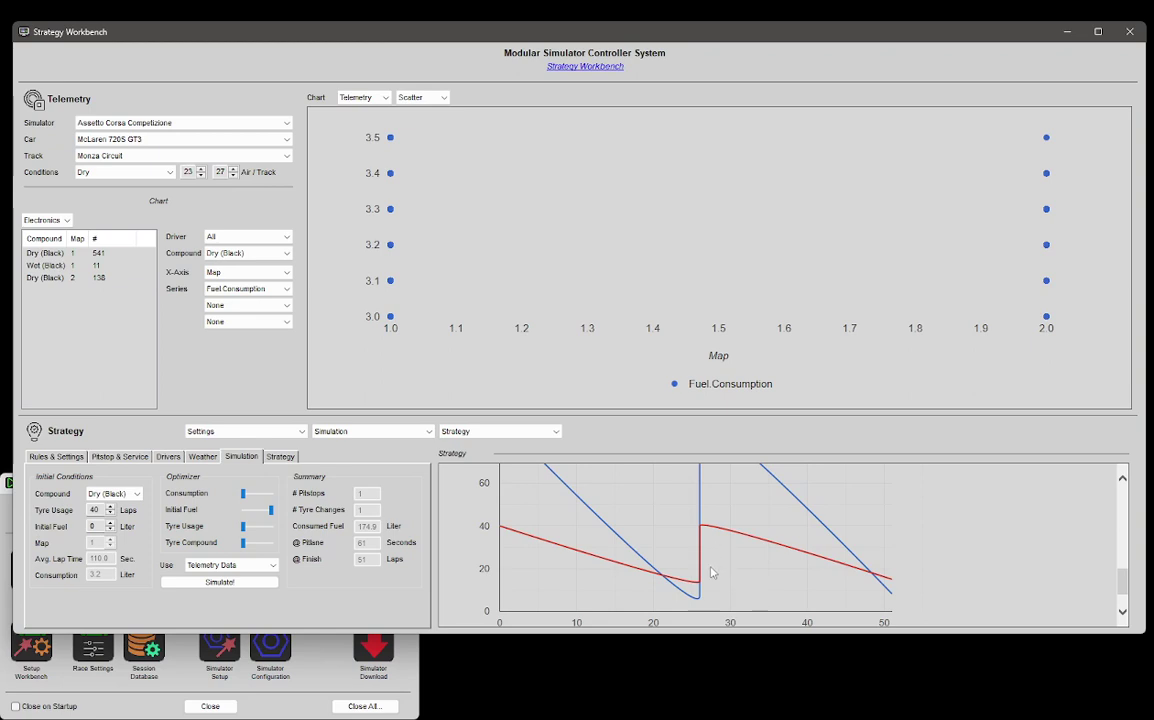
{"action": "scroll", "coordinate": [711, 572], "scroll_direction": "up", "scroll_amount": 2}
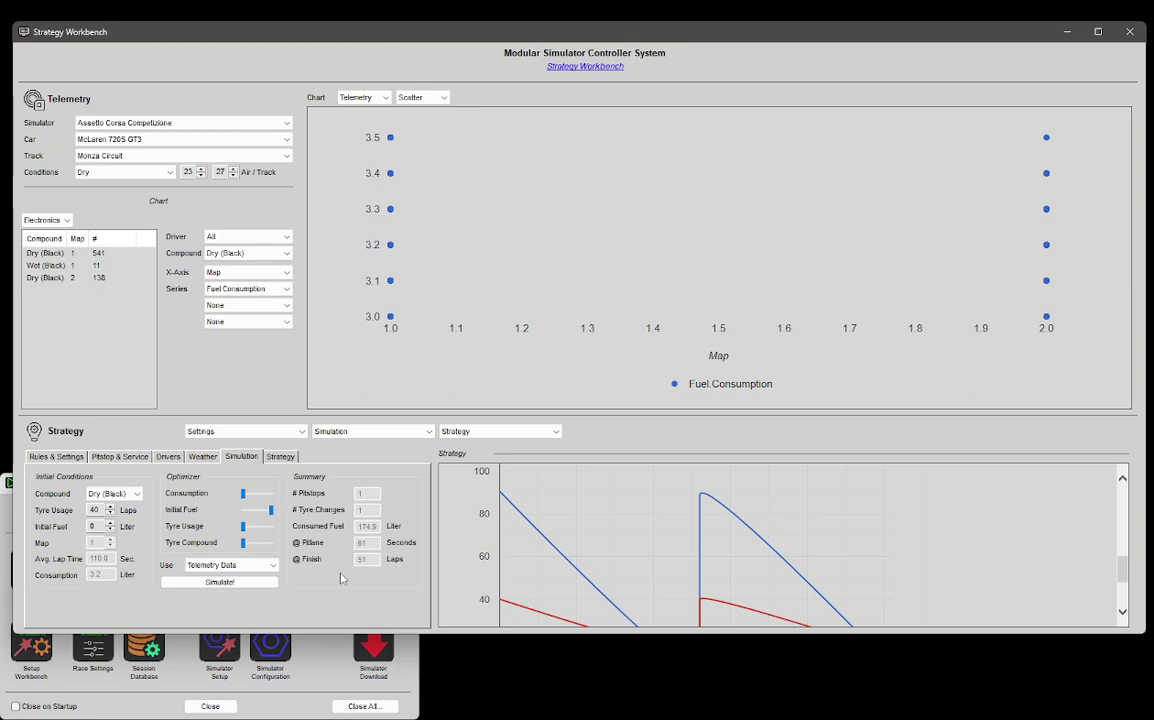
Set the race duration to 60 minutes, with one required pitstop, required refueling and an optional tyre change.
{"action": "left_click", "coordinate": [72, 457]}
{"action": "double_click", "coordinate": [96, 493]}
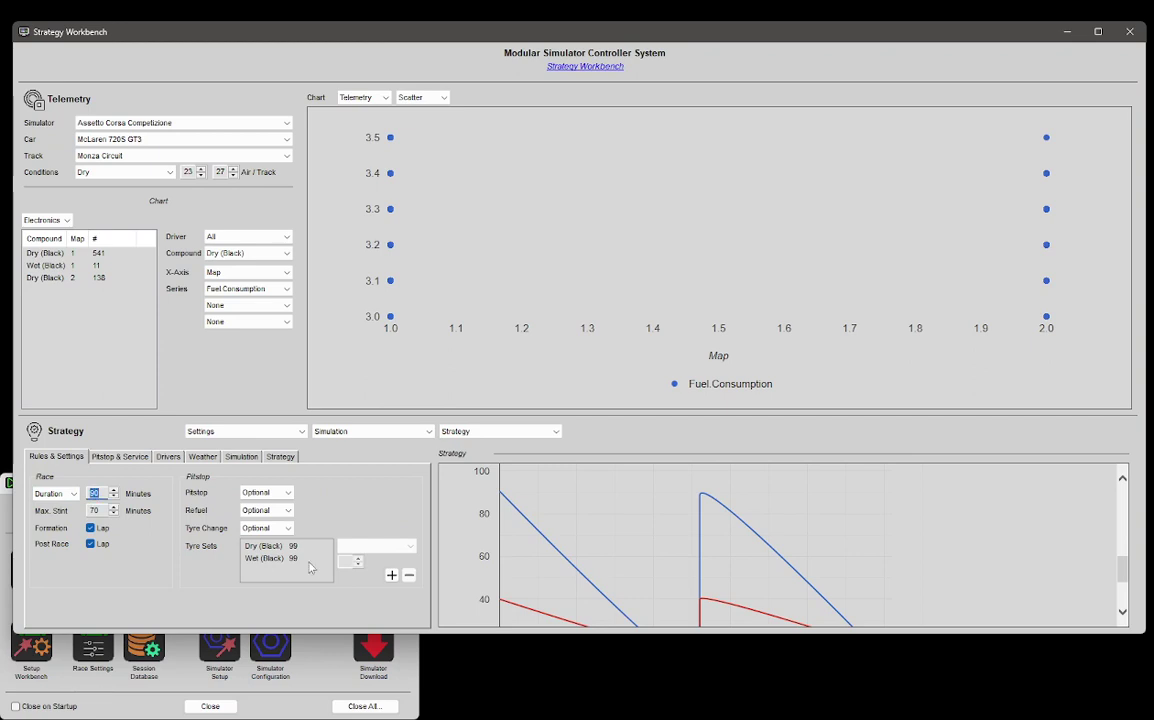
{"action": "type", "text": "6"}
{"action": "left_click", "coordinate": [266, 492]}
{"action": "left_click", "coordinate": [269, 516]}
{"action": "left_click", "coordinate": [279, 511]}
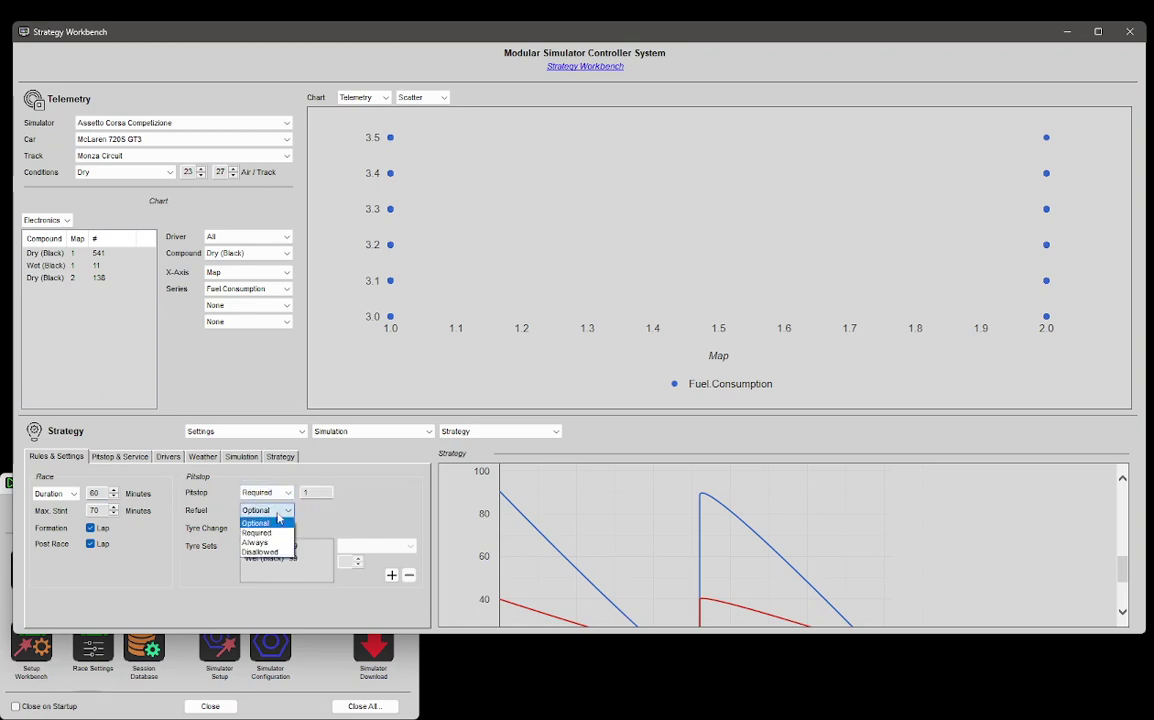
{"action": "left_click", "coordinate": [257, 533]}
{"action": "left_click", "coordinate": [266, 528]}
{"action": "left_click", "coordinate": [262, 541]}
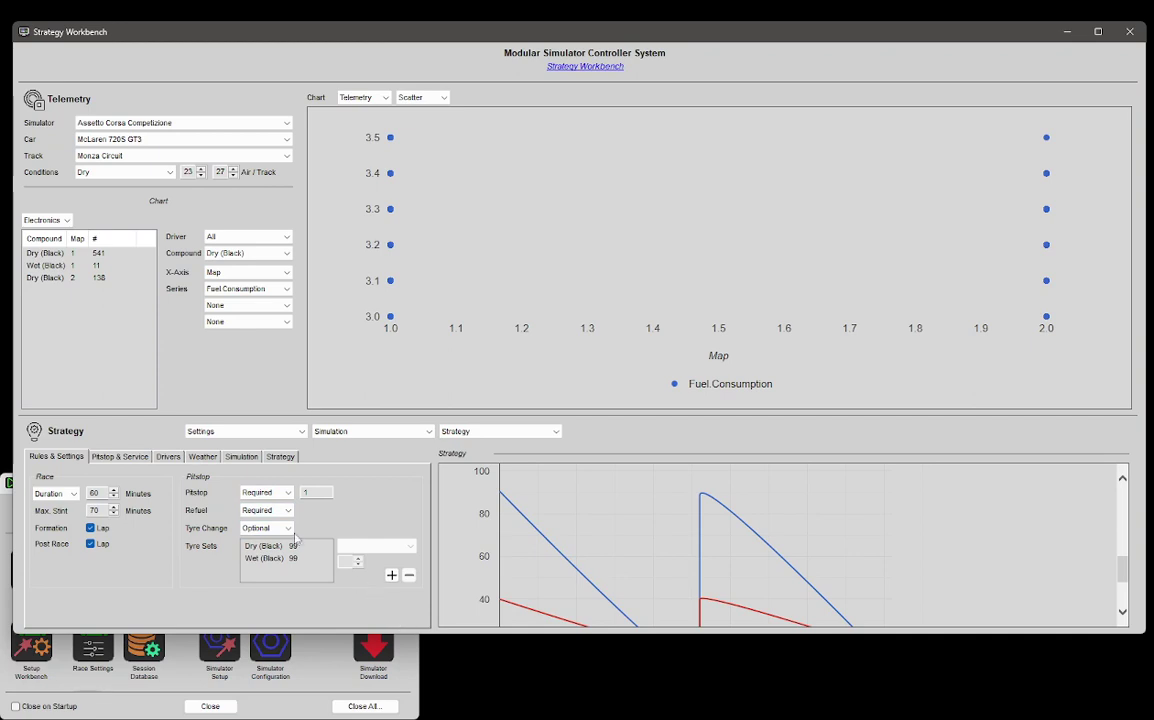
Set the initial fuel to 60 liters, lower the Initial Fuel optimizer to its minimum and simulate the strategy.
{"action": "left_click", "coordinate": [241, 456]}
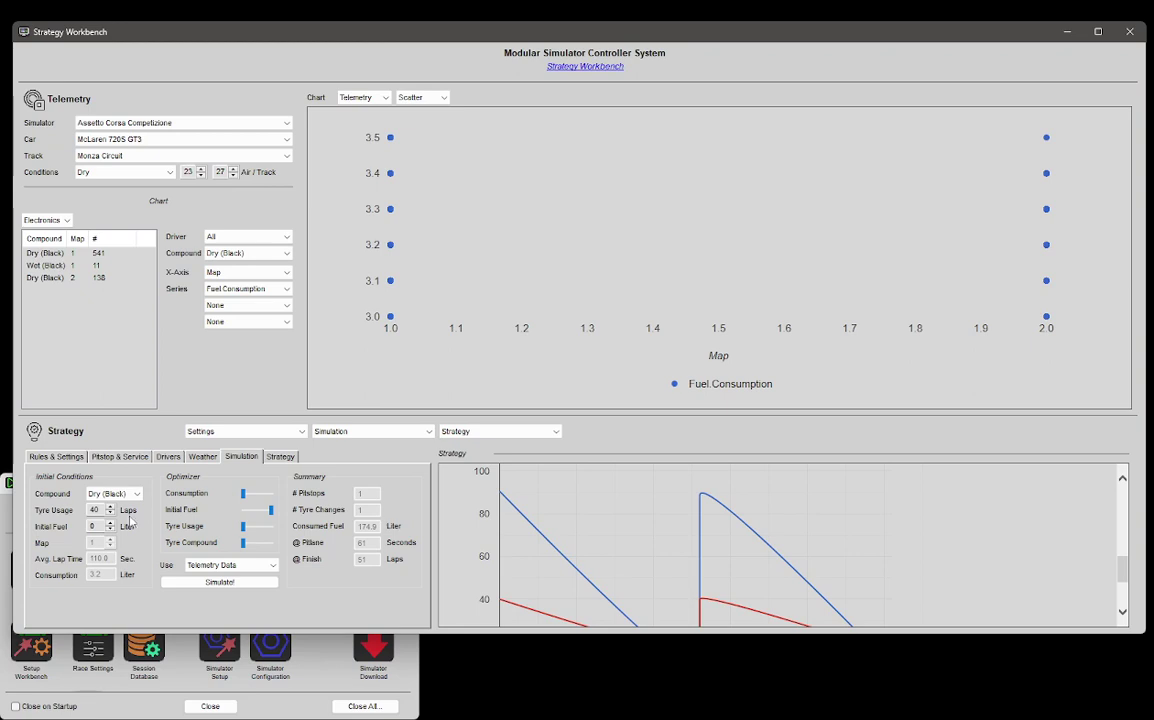
{"action": "double_click", "coordinate": [92, 526]}
{"action": "type", "text": "6"}
{"action": "left_click", "coordinate": [185, 589]}
{"action": "left_click_drag", "start_coordinate": [271, 512], "coordinate": [243, 512]}
{"action": "left_click", "coordinate": [211, 584]}
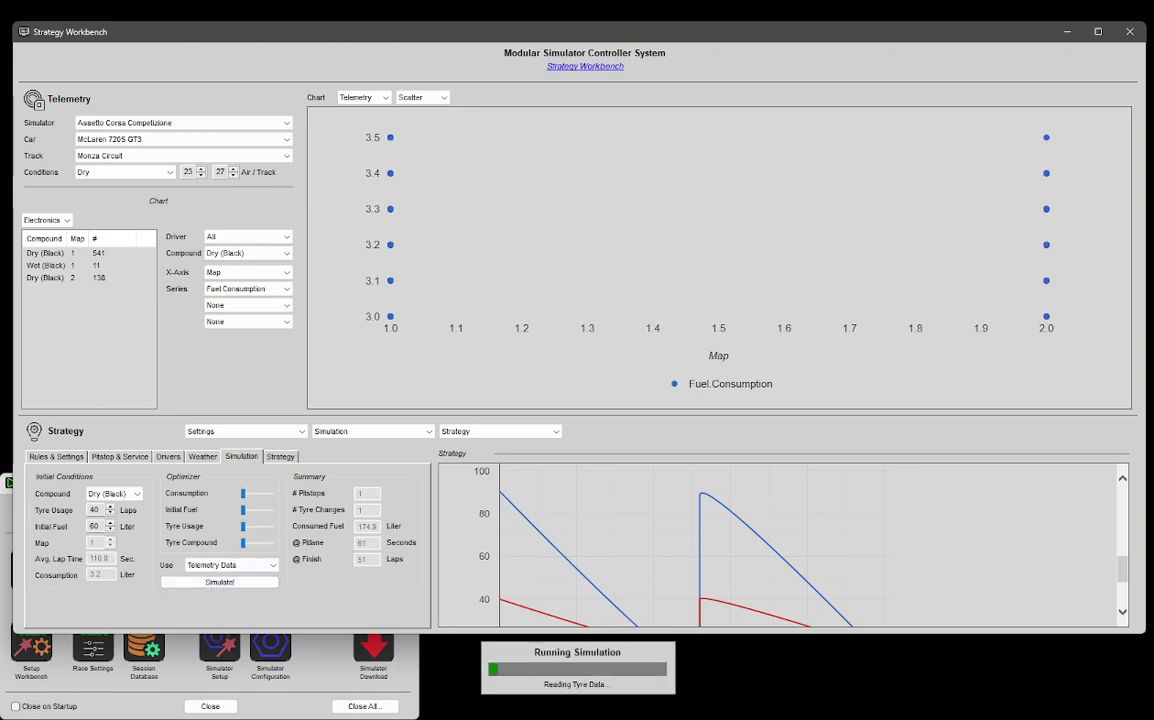
Examine the new strategy's stint table and consumables chart for refueling and tyre life, comparing with the tyre usage limit.
{"action": "scroll", "coordinate": [648, 535], "scroll_direction": "down", "scroll_amount": 5}
{"action": "scroll", "coordinate": [640, 521], "scroll_direction": "down", "scroll_amount": 5}
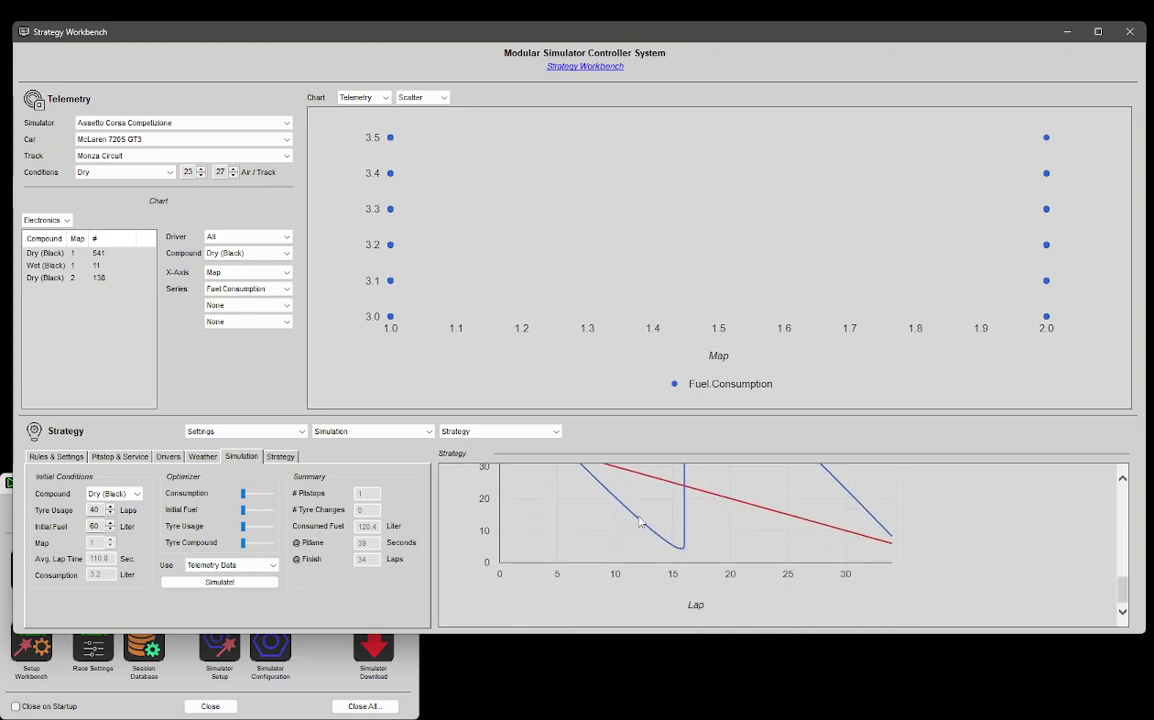
{"action": "scroll", "coordinate": [667, 613], "scroll_direction": "up", "scroll_amount": 3}
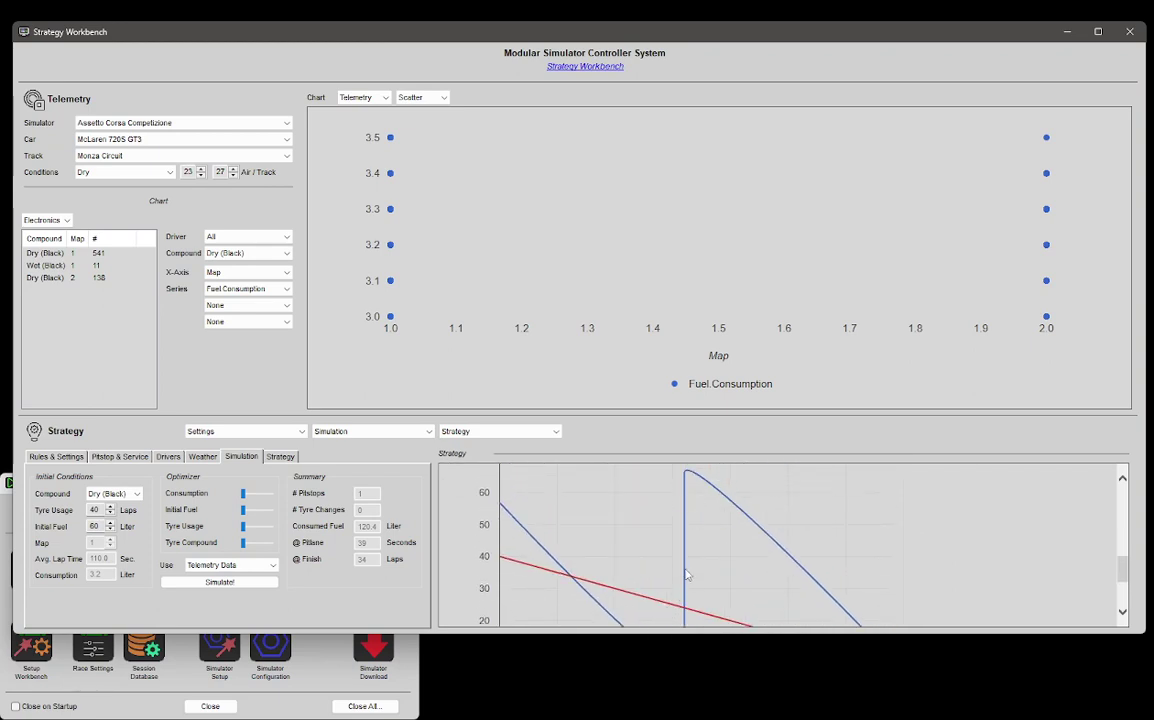
{"action": "scroll", "coordinate": [686, 575], "scroll_direction": "down", "scroll_amount": 3}
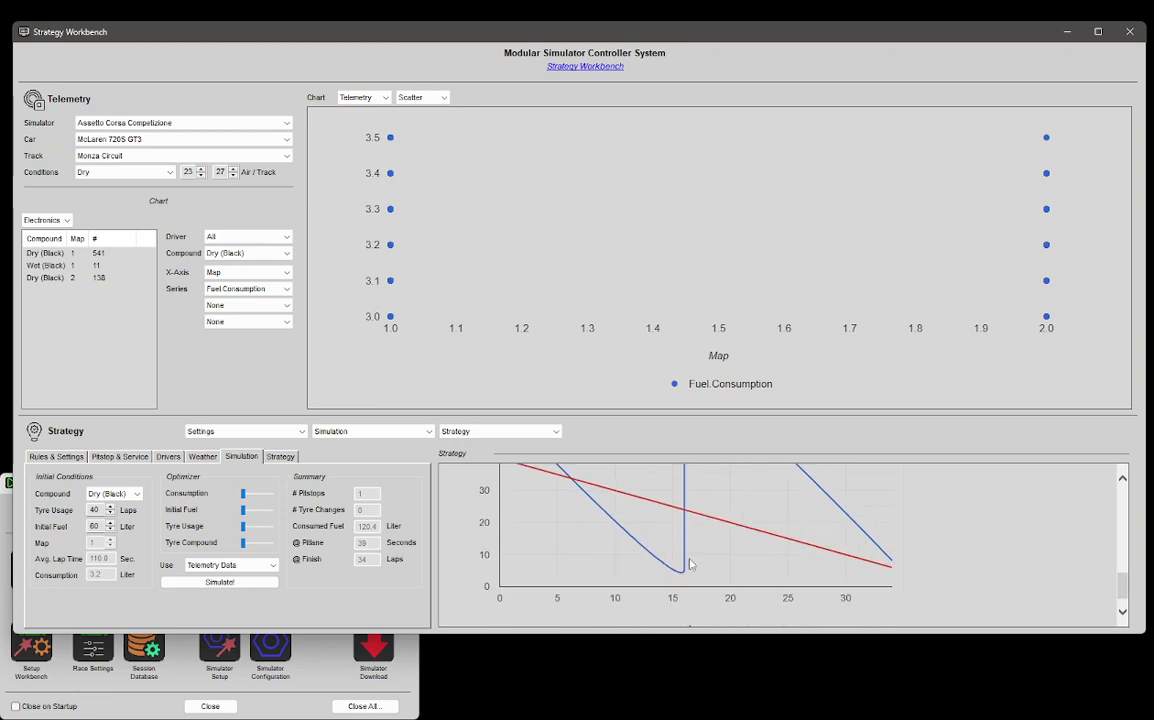
{"action": "scroll", "coordinate": [686, 580], "scroll_direction": "up", "scroll_amount": 4}
{"action": "scroll", "coordinate": [686, 585], "scroll_direction": "up", "scroll_amount": 5}
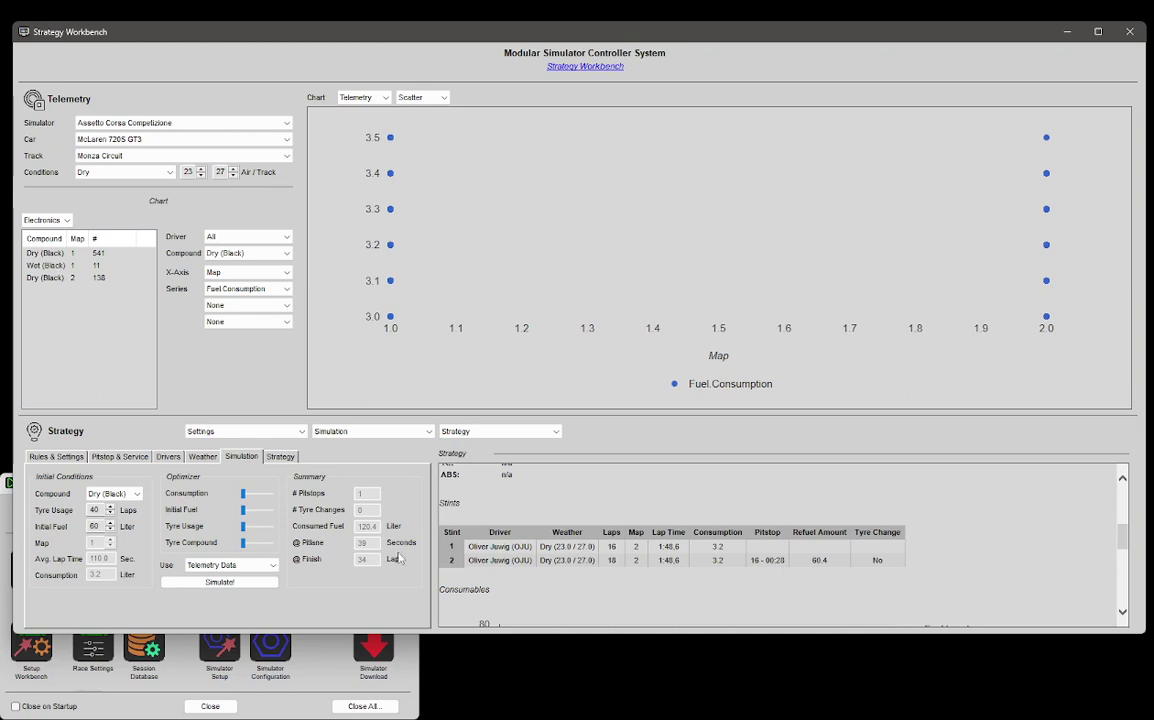
{"action": "double_click", "coordinate": [97, 510]}
{"action": "scroll", "coordinate": [651, 530], "scroll_direction": "down", "scroll_amount": 5}
{"action": "scroll", "coordinate": [651, 530], "scroll_direction": "up", "scroll_amount": 2}
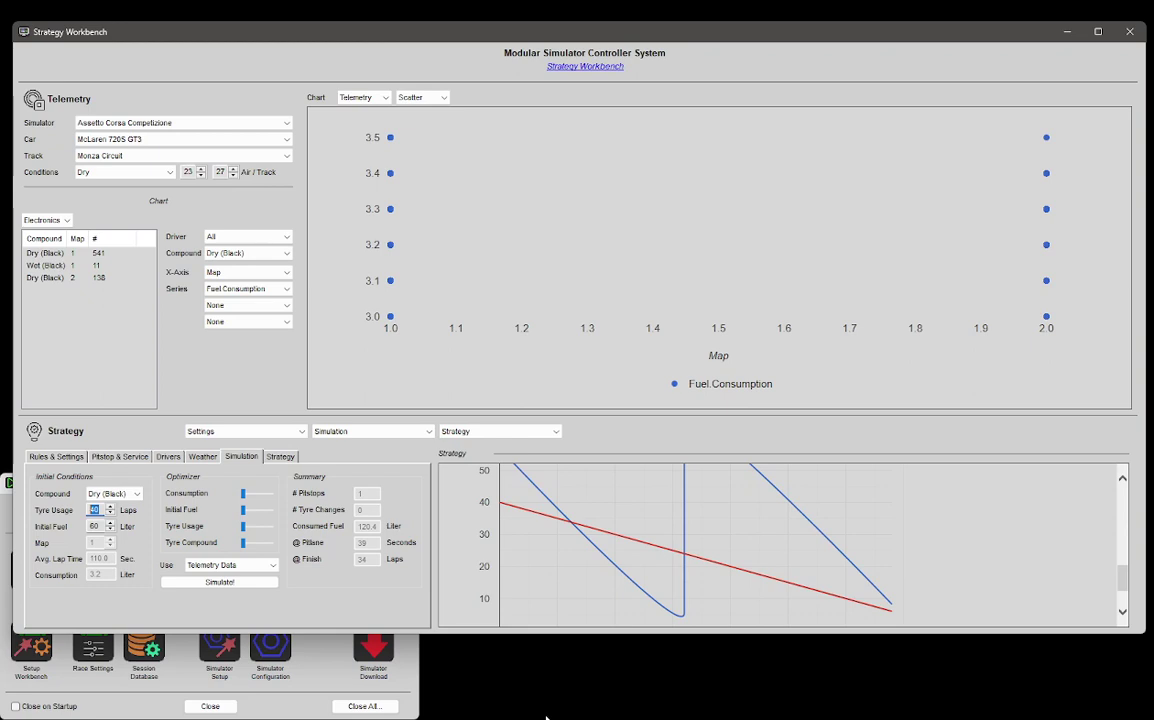
Switch the telemetry chart to tyre data, keep Tyre.Laps on the X-axis and look through the recorded pressures.
{"action": "left_click", "coordinate": [44, 220]}
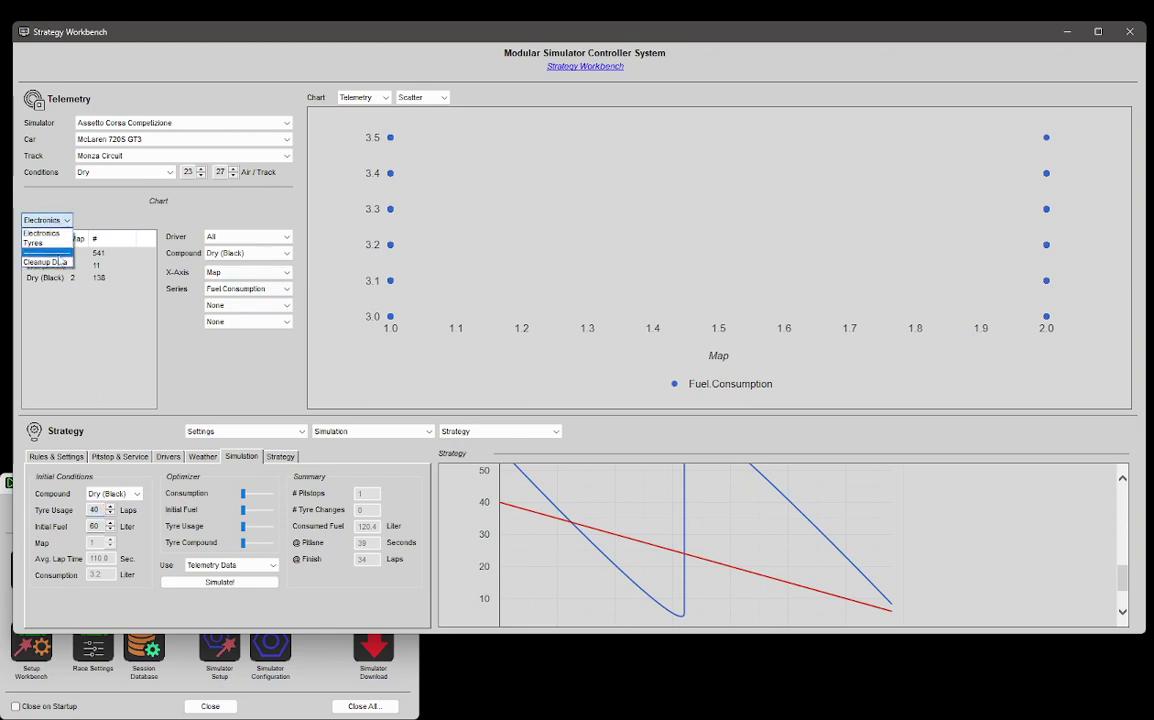
{"action": "left_click", "coordinate": [36, 243]}
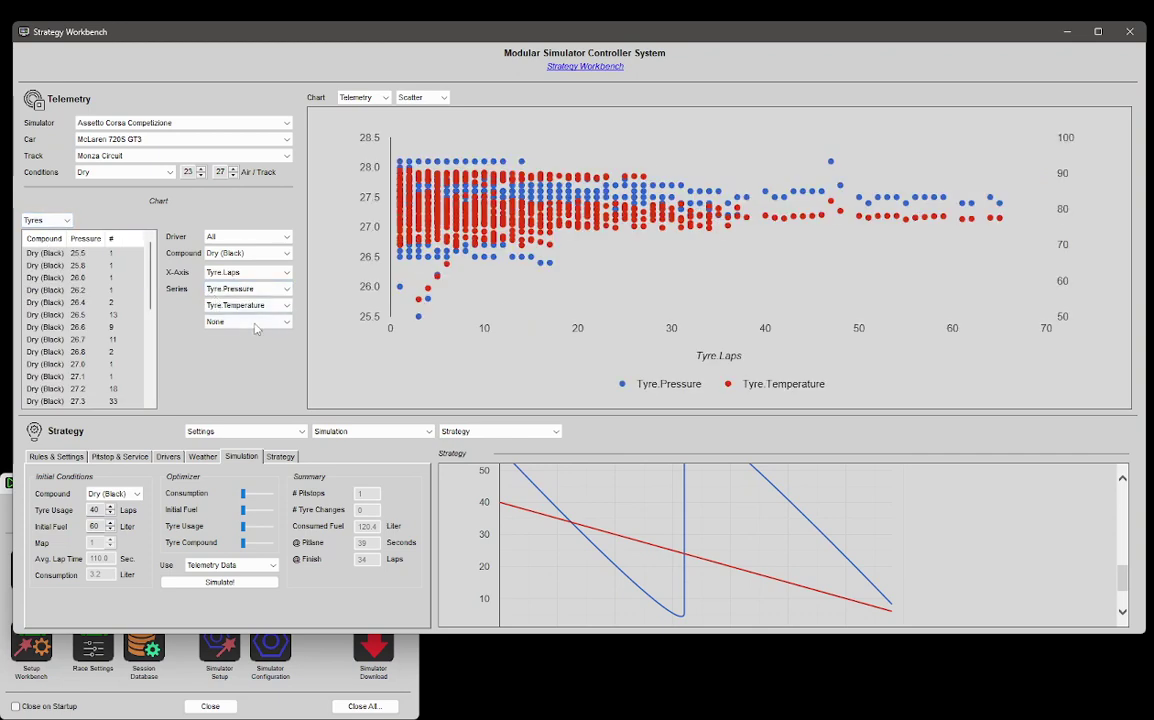
{"action": "scroll", "coordinate": [90, 300], "scroll_direction": "down", "scroll_amount": 3}
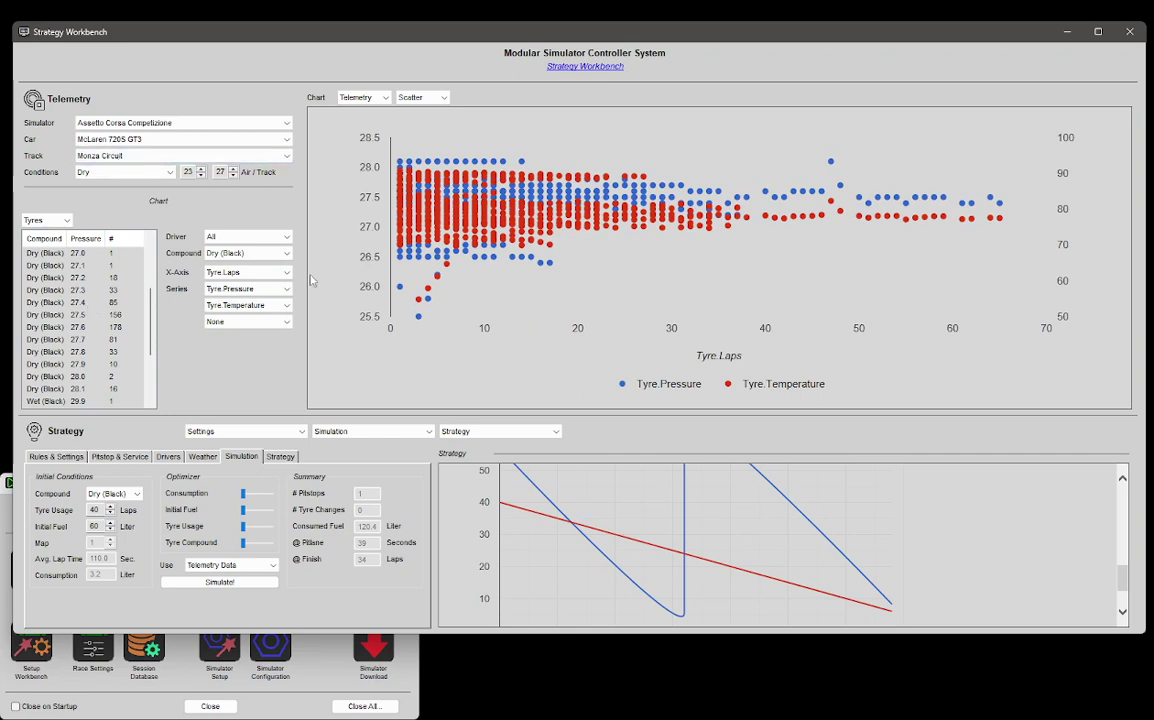
{"action": "left_click", "coordinate": [218, 274]}
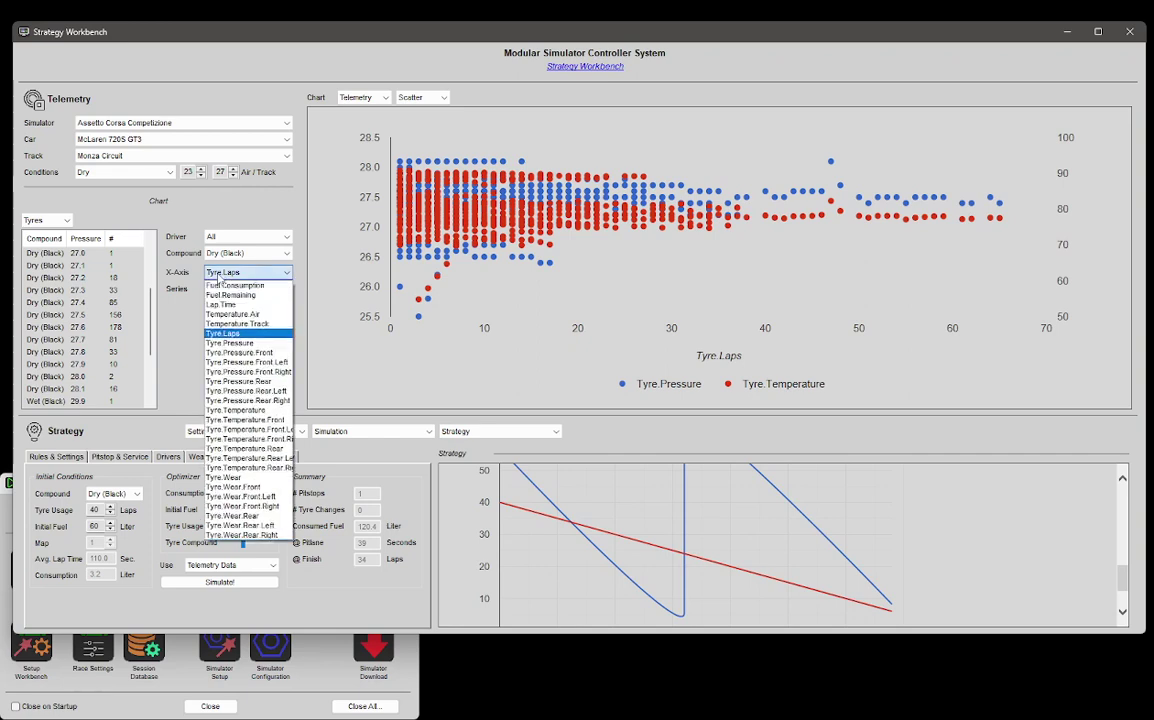
{"action": "left_click", "coordinate": [241, 334]}
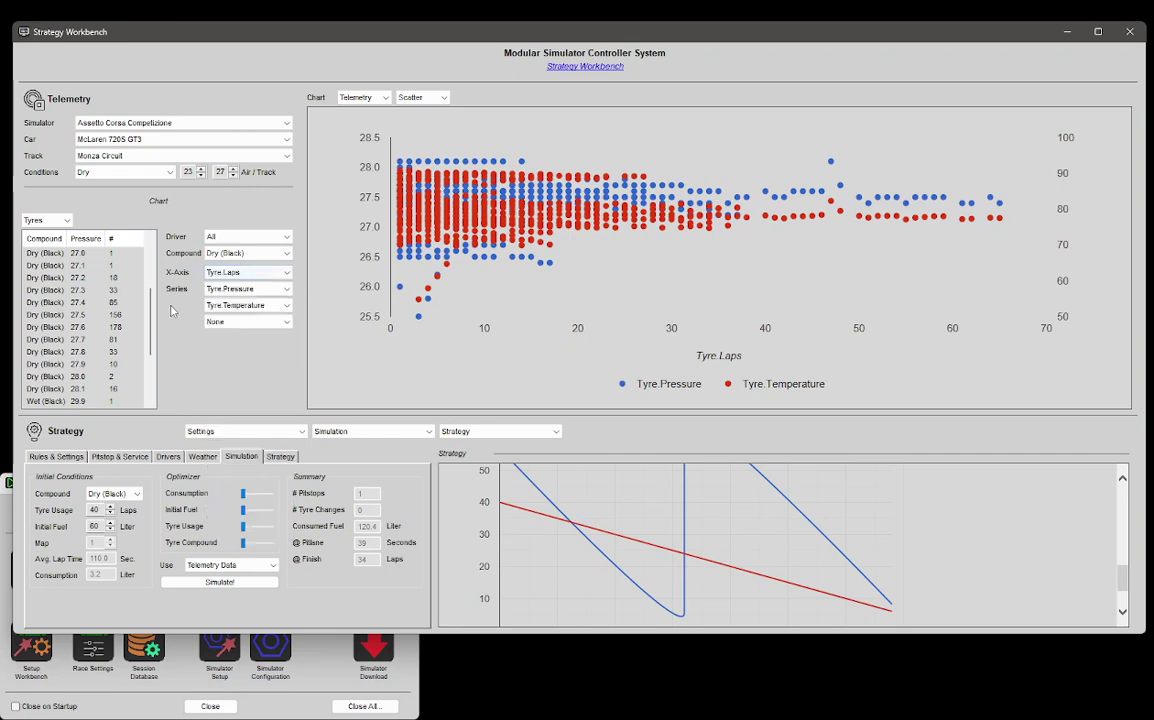
Plot Lap.Time as the first series against tyre laps and set the second series to None.
{"action": "left_click", "coordinate": [240, 289]}
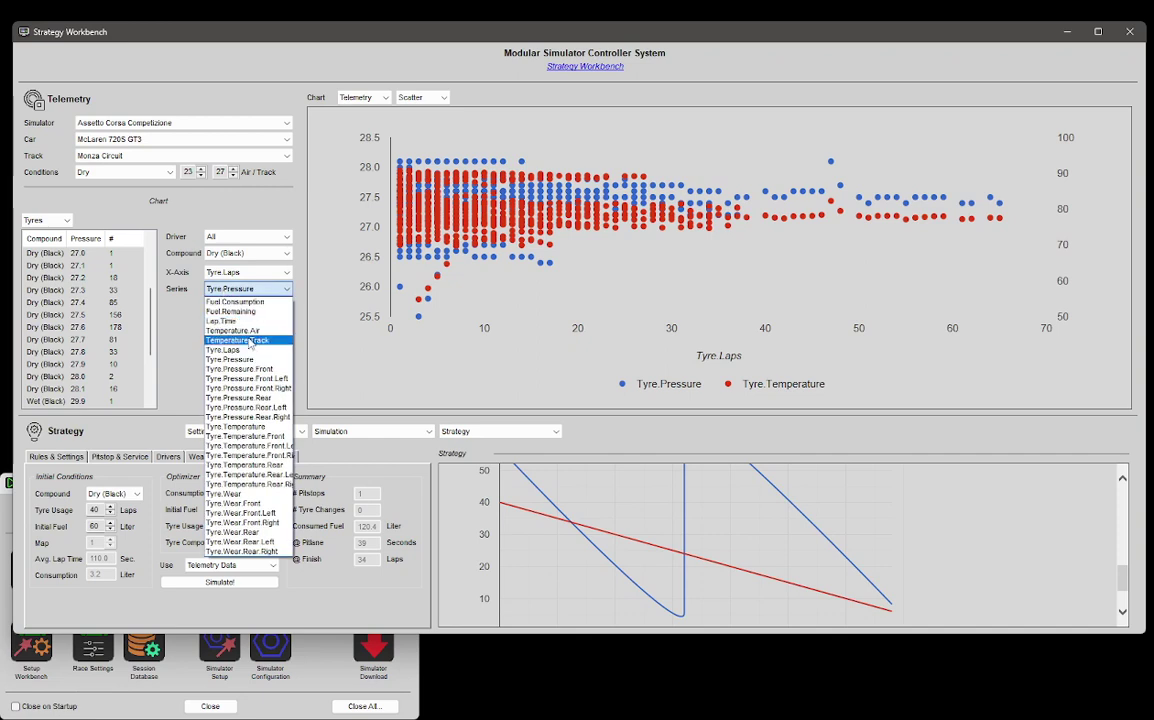
{"action": "left_click", "coordinate": [196, 331]}
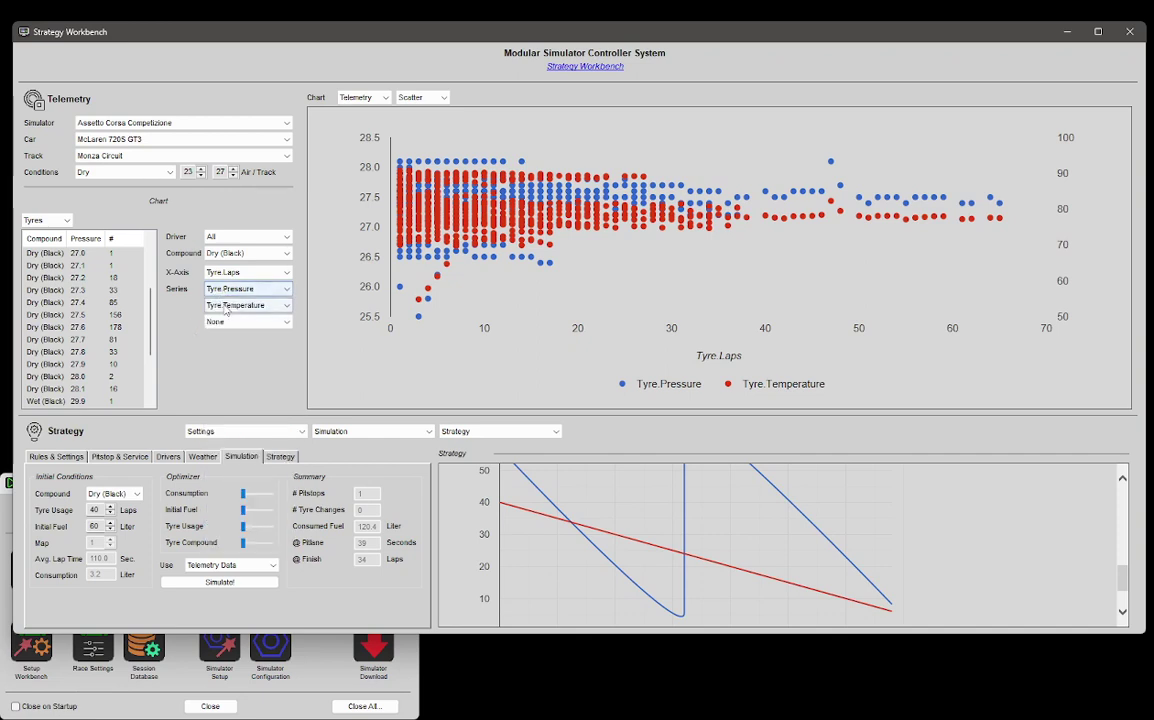
{"action": "left_click", "coordinate": [240, 289]}
{"action": "left_click", "coordinate": [221, 321]}
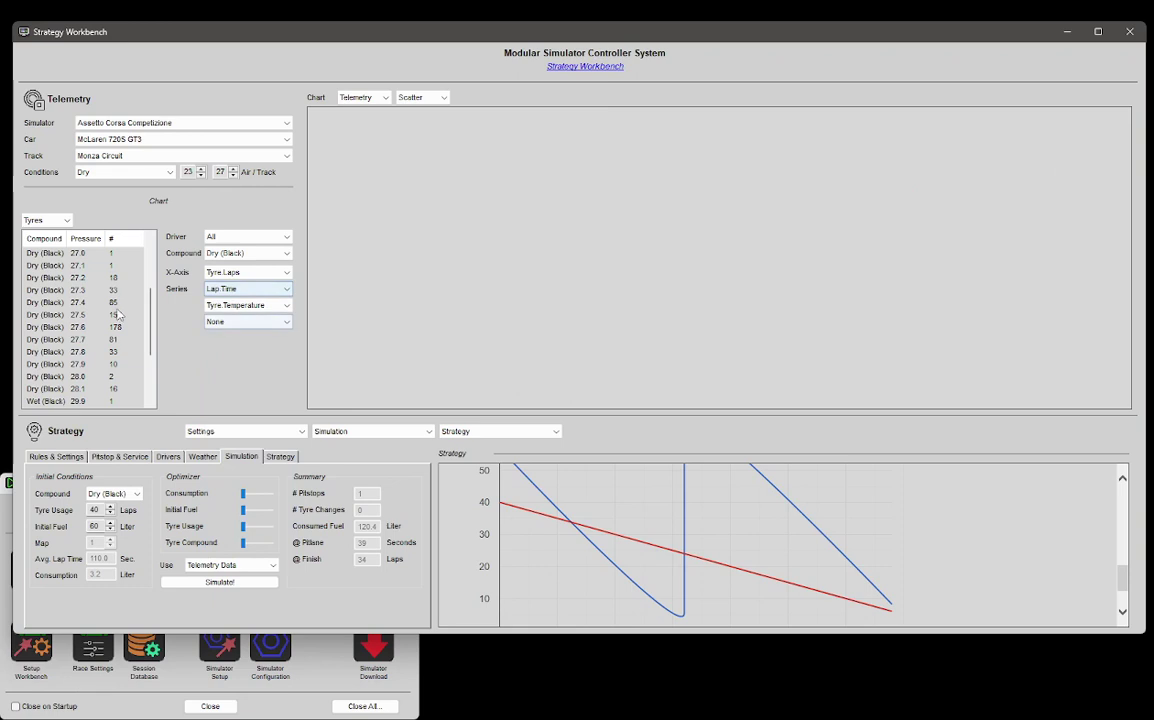
{"action": "left_click", "coordinate": [238, 305]}
{"action": "left_click", "coordinate": [230, 319]}
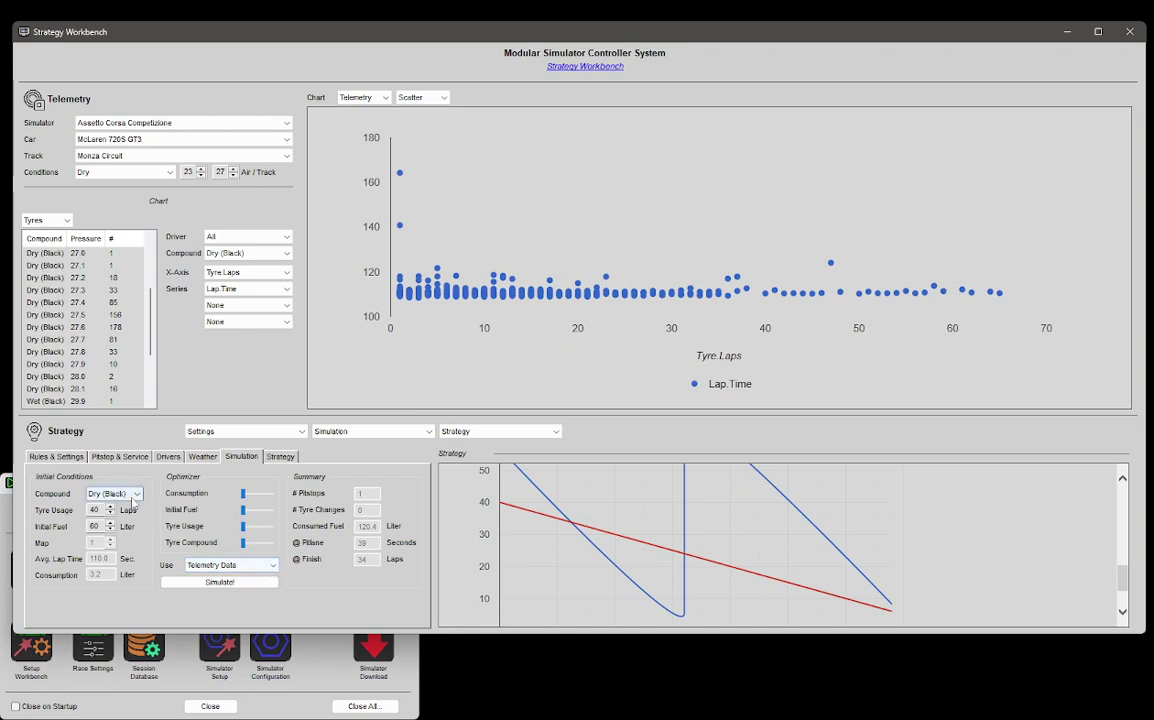
Check the tyre usage limit against the lap time chart and open the pitstop and service settings.
{"action": "double_click", "coordinate": [95, 509]}
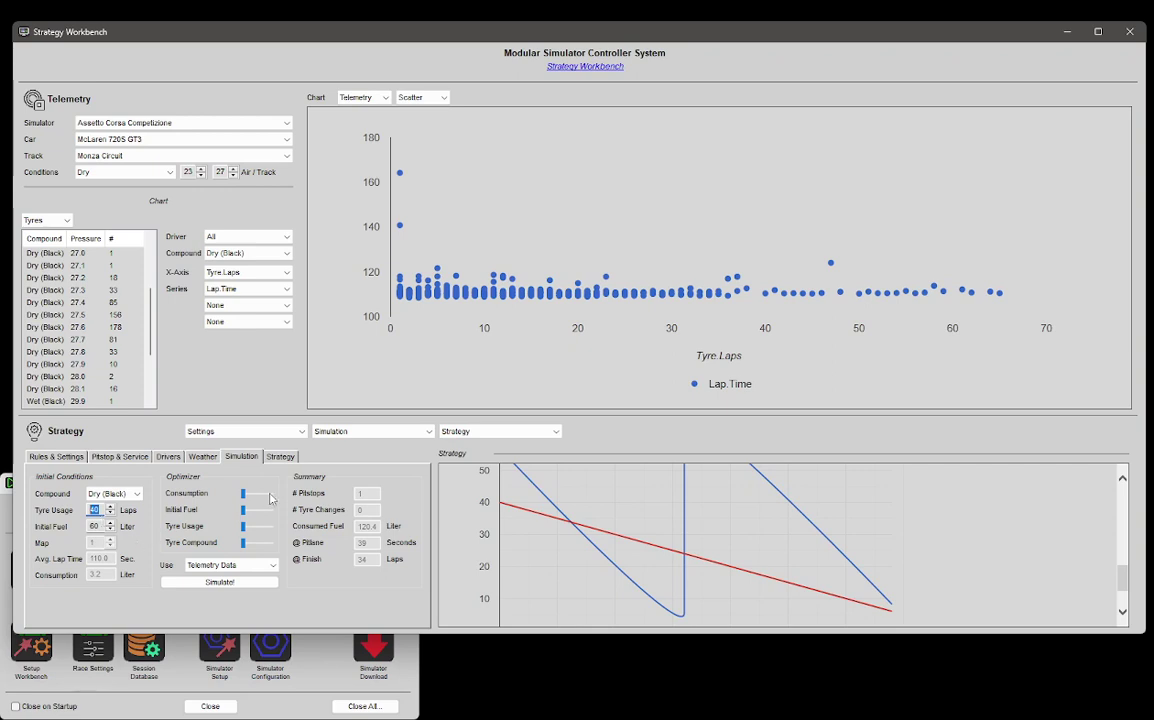
{"action": "mouse_move", "coordinate": [763, 304]}
{"action": "left_click", "coordinate": [118, 457]}
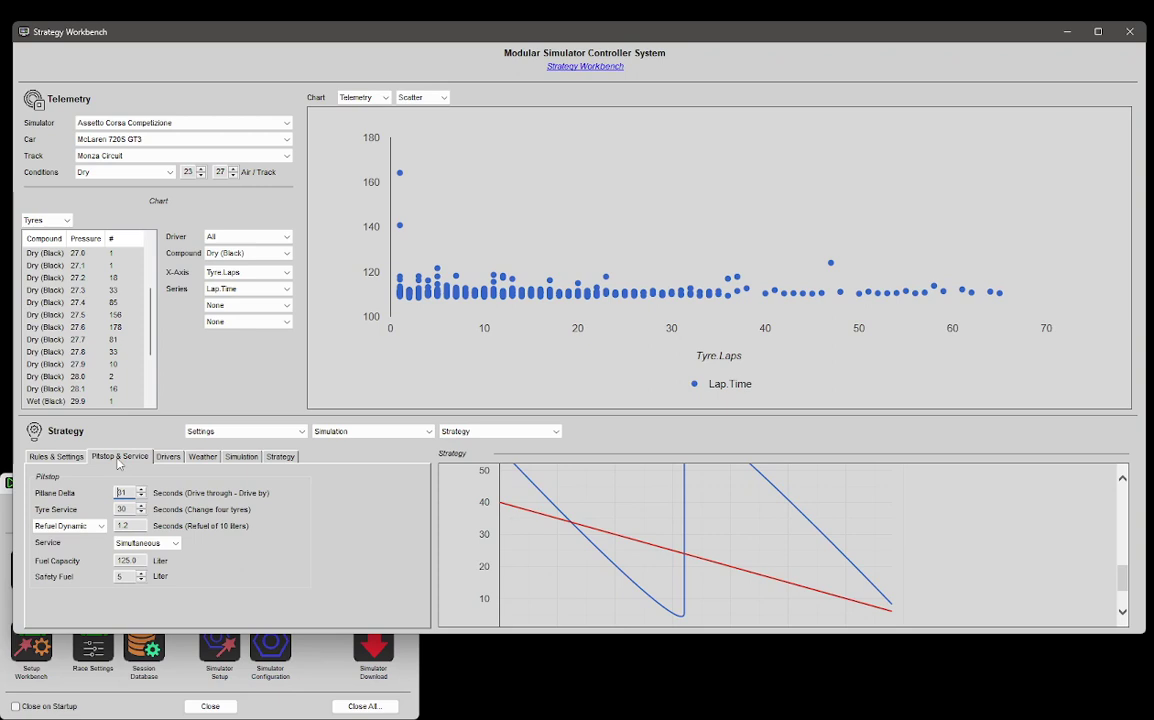
Open the Session Database from the Simulator Startup window and check its car, track and weather selection.
{"action": "left_click", "coordinate": [155, 648]}
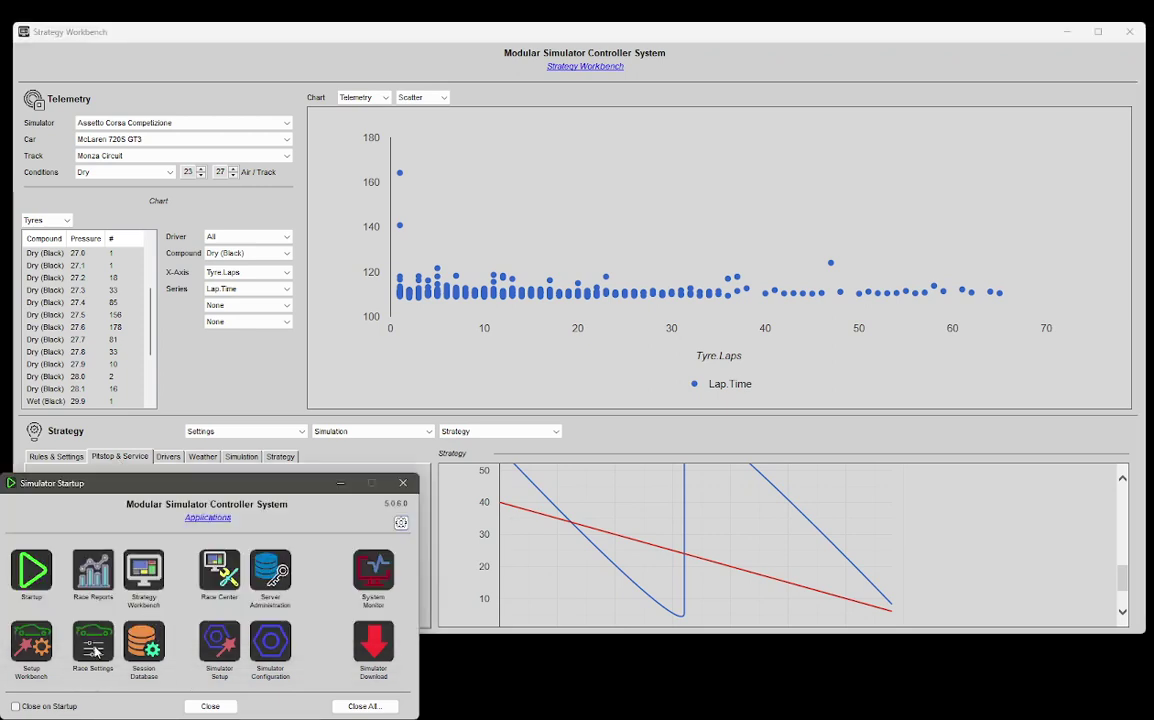
{"action": "left_click", "coordinate": [155, 648]}
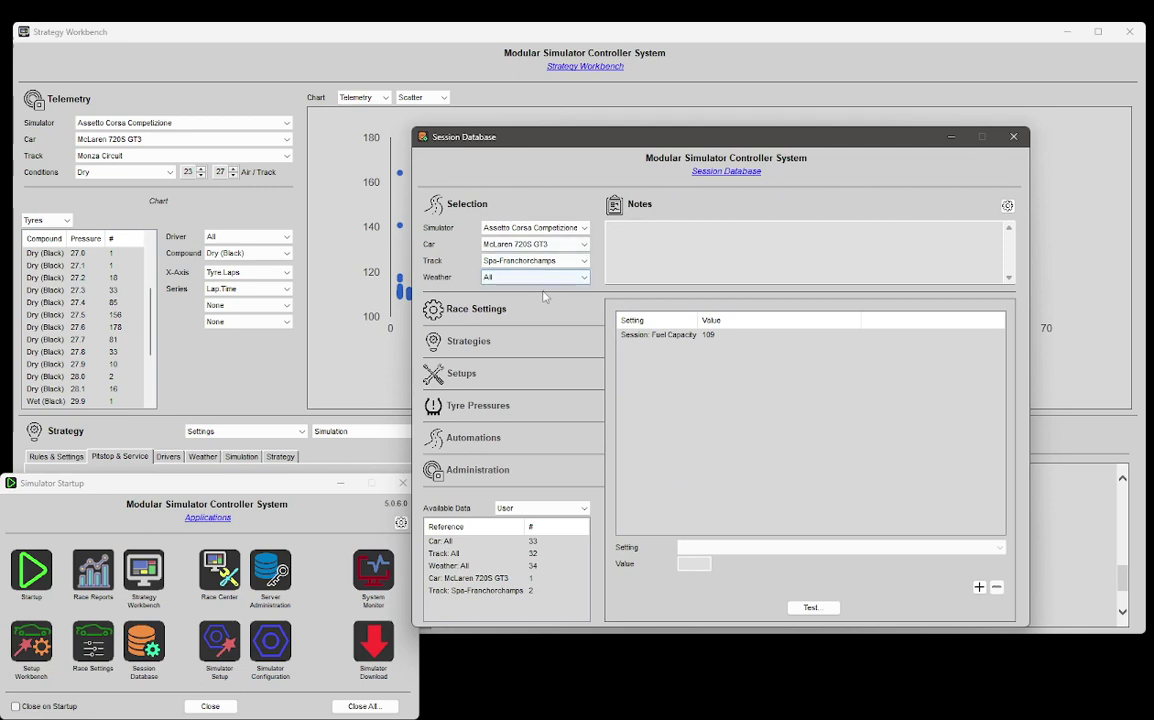
{"action": "left_click", "coordinate": [538, 247]}
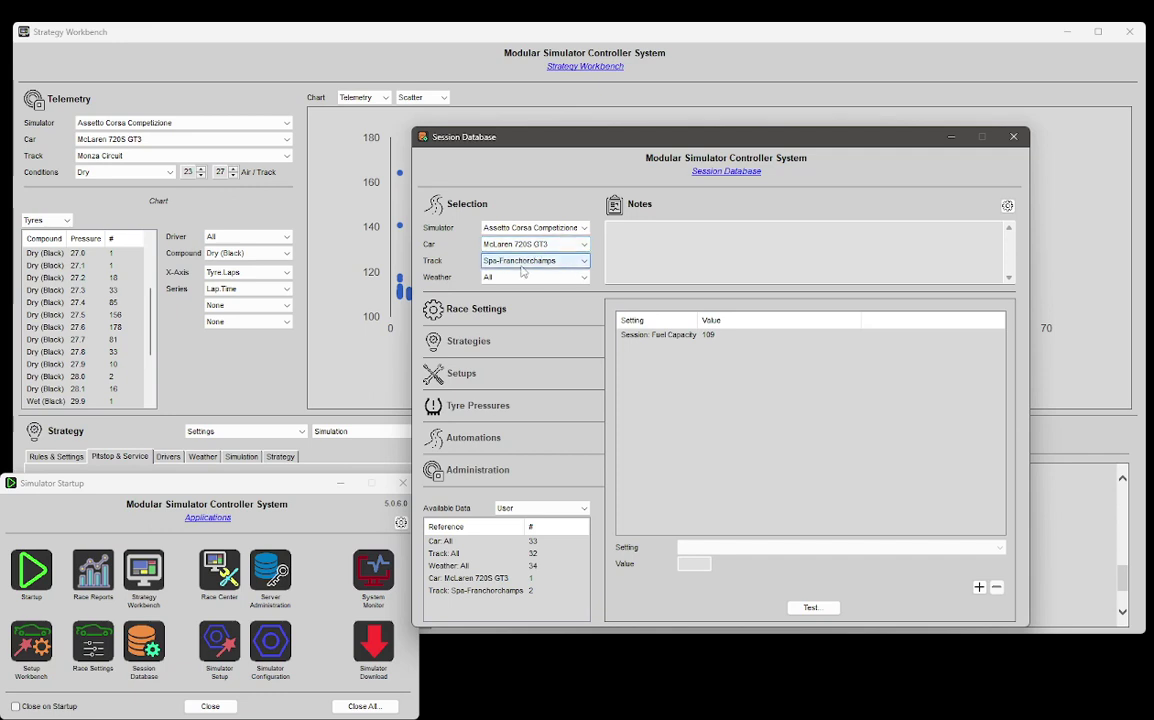
{"action": "left_click", "coordinate": [503, 279]}
{"action": "left_click", "coordinate": [503, 284]}
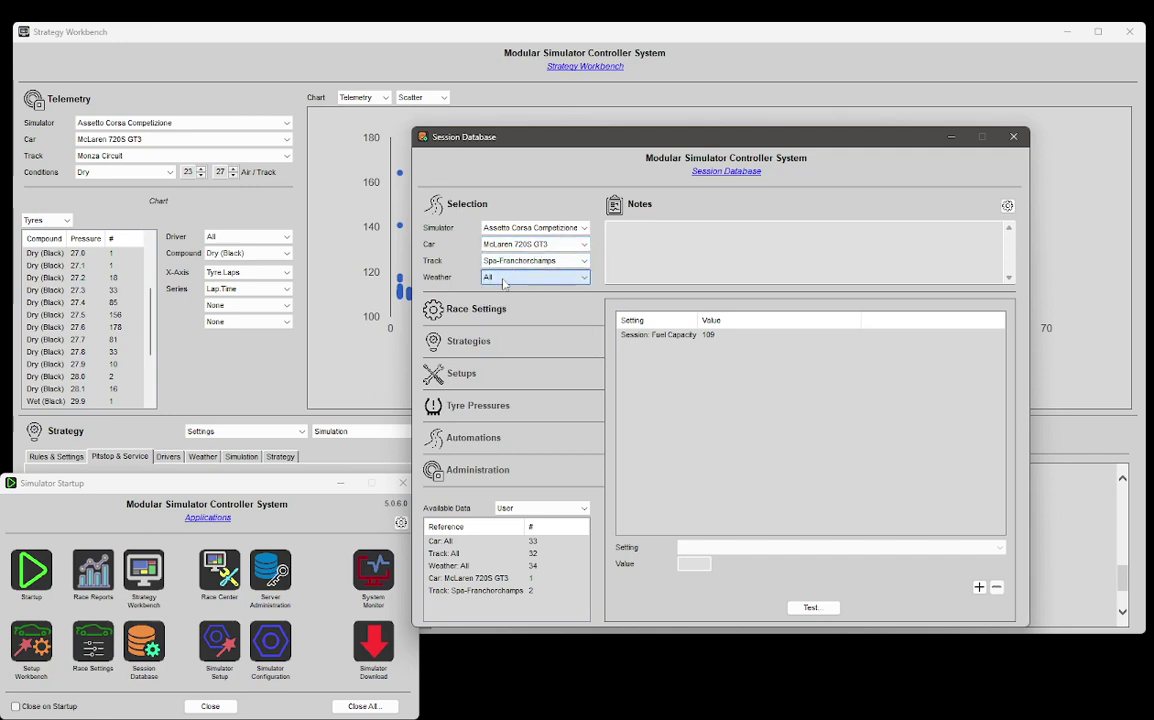
View the stored race settings for all cars at Spa-Franchorchamps.
{"action": "left_click", "coordinate": [517, 246]}
{"action": "scroll", "coordinate": [516, 255], "scroll_direction": "up", "scroll_amount": 10}
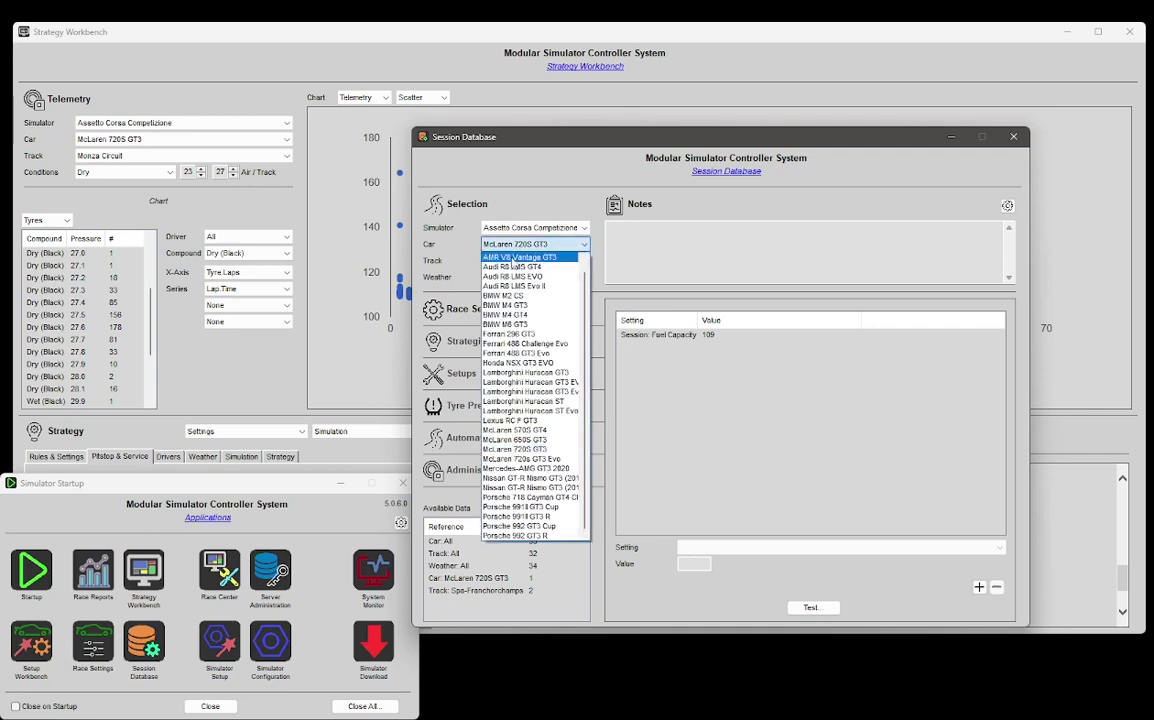
{"action": "left_click", "coordinate": [513, 256]}
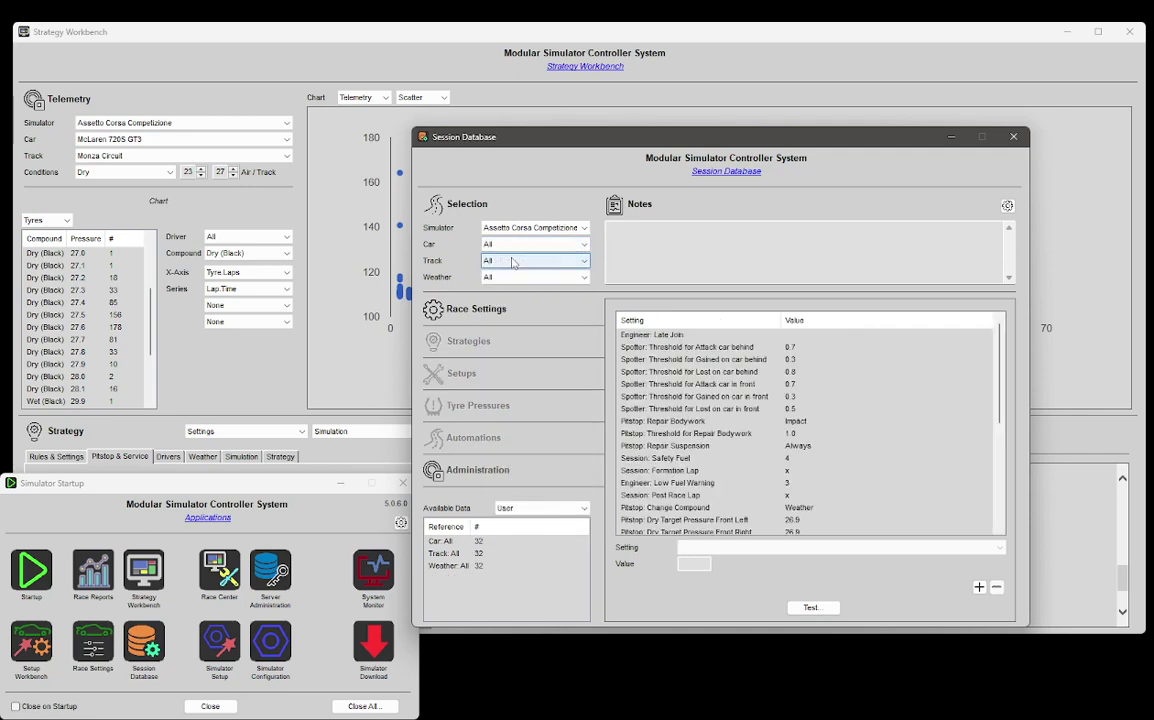
{"action": "left_click", "coordinate": [513, 263]}
{"action": "left_click", "coordinate": [518, 400]}
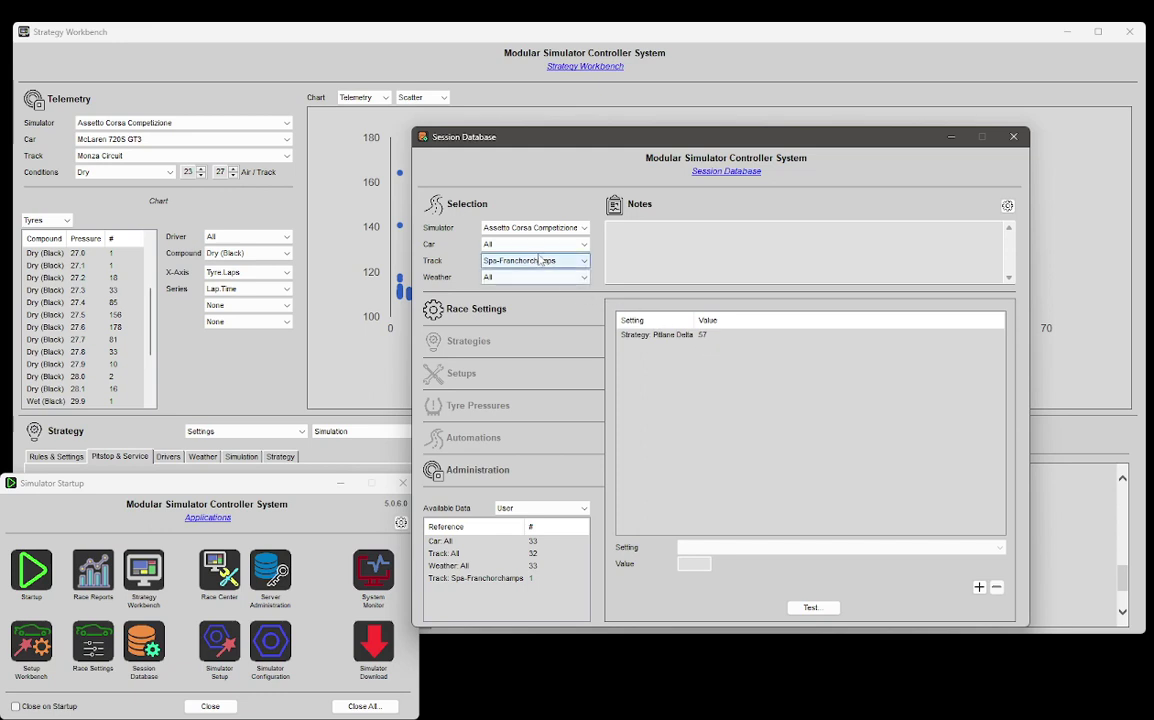
Select the Lexus RC F GT3 at Zandvoort in the Session Database.
{"action": "left_click", "coordinate": [531, 246]}
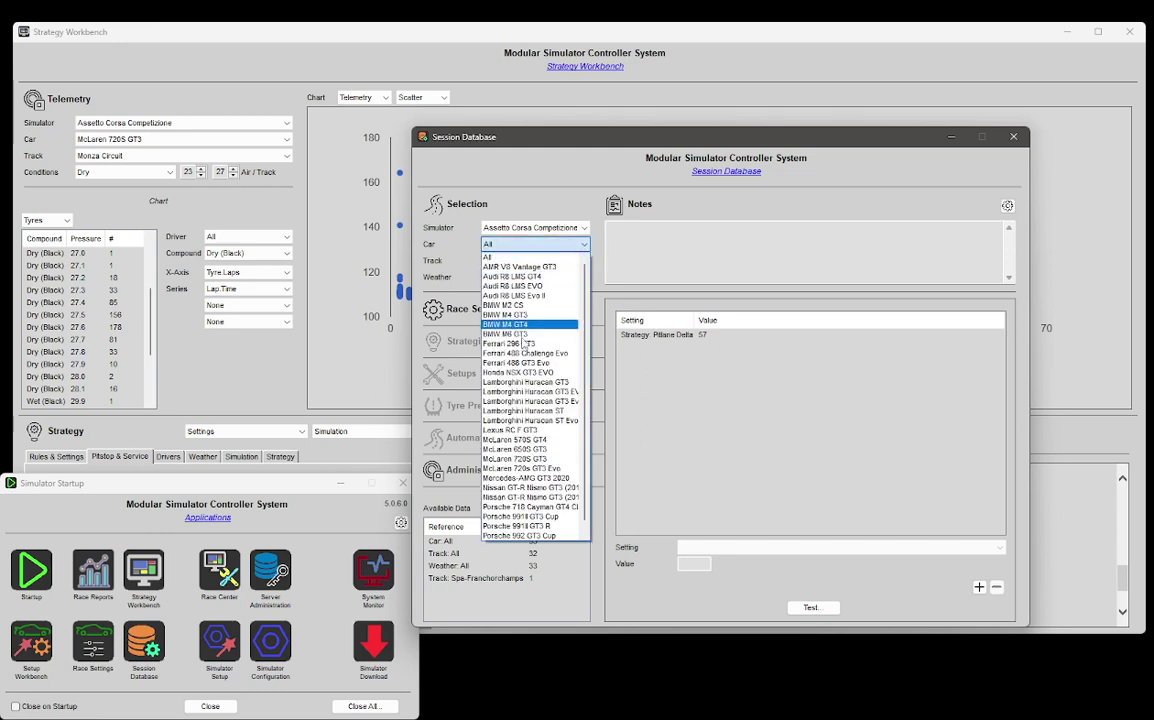
{"action": "left_click", "coordinate": [558, 432]}
{"action": "left_click", "coordinate": [519, 262]}
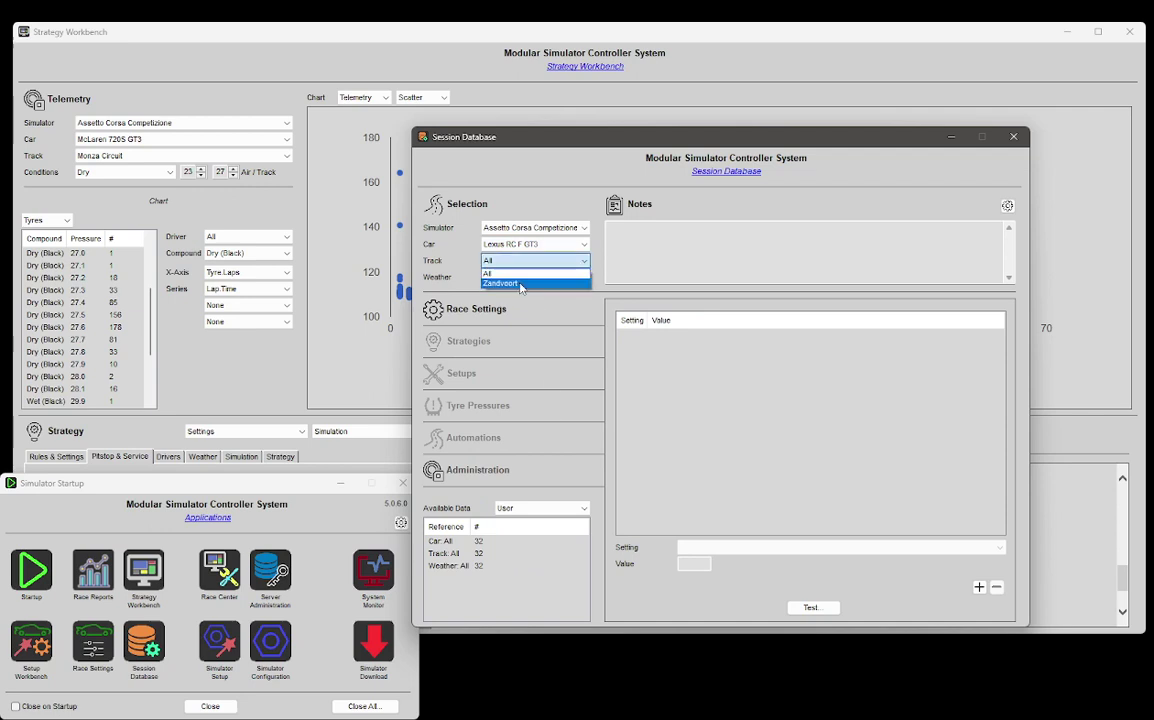
{"action": "left_click", "coordinate": [520, 284]}
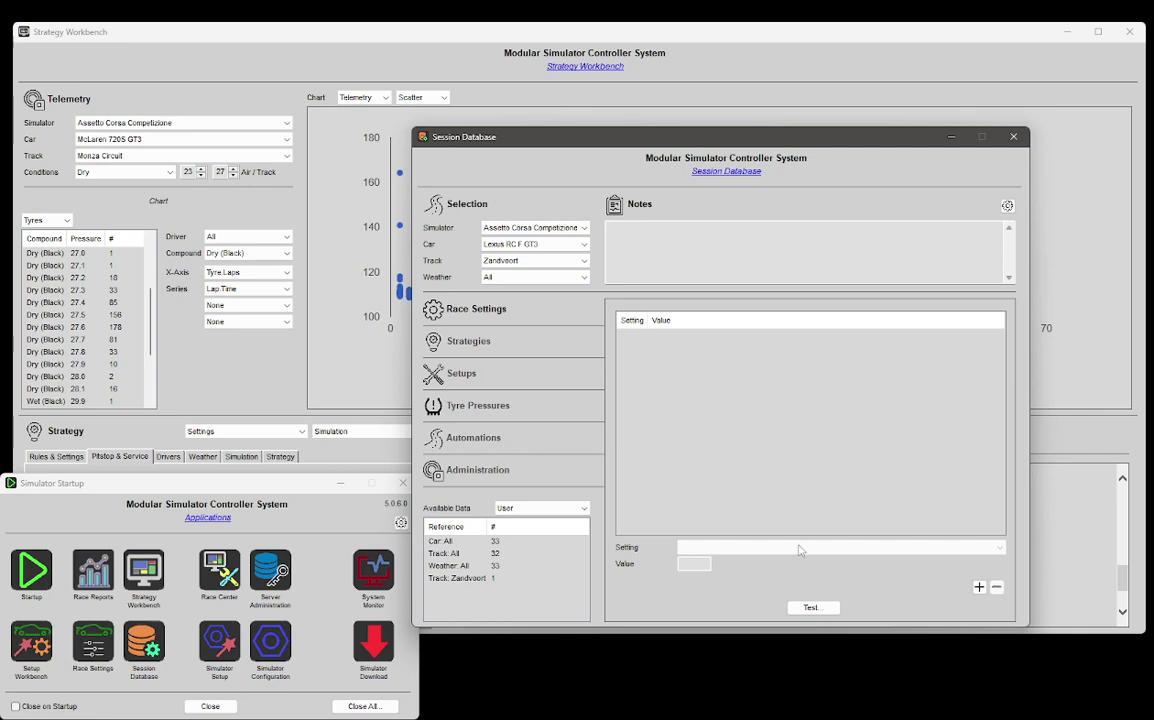
Add a new race setting for the Lexus RC F GT3 at Zandvoort and browse the available setting types.
{"action": "left_click", "coordinate": [979, 587]}
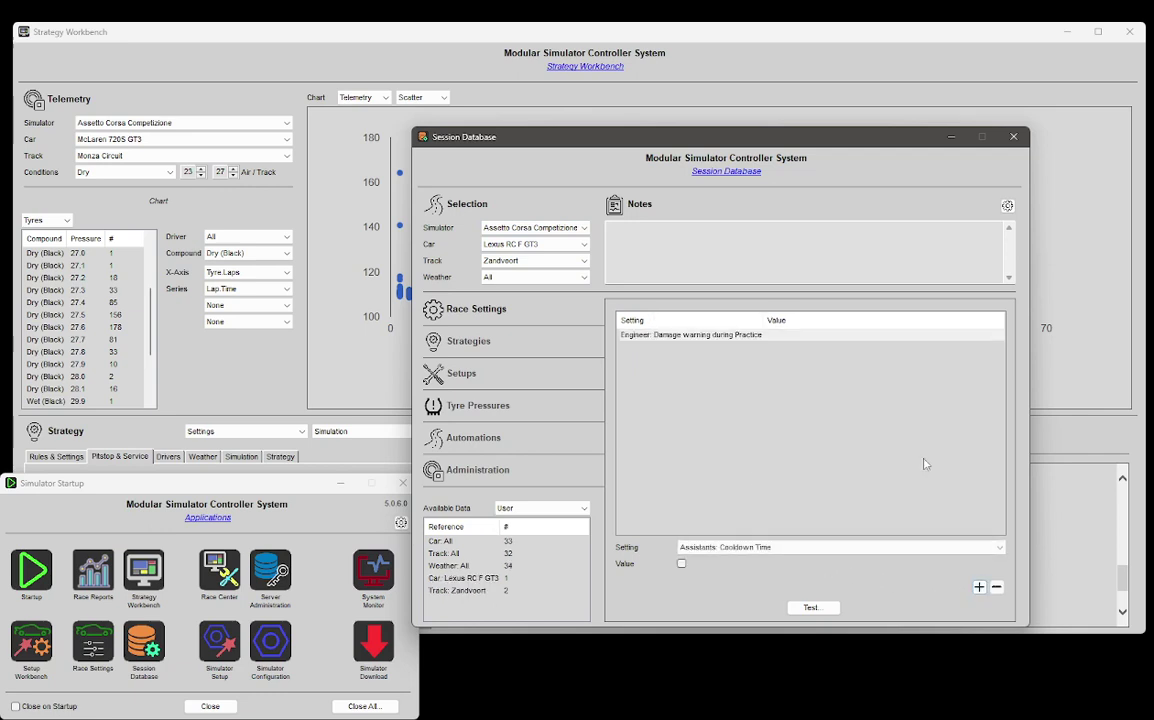
{"action": "left_click", "coordinate": [840, 547]}
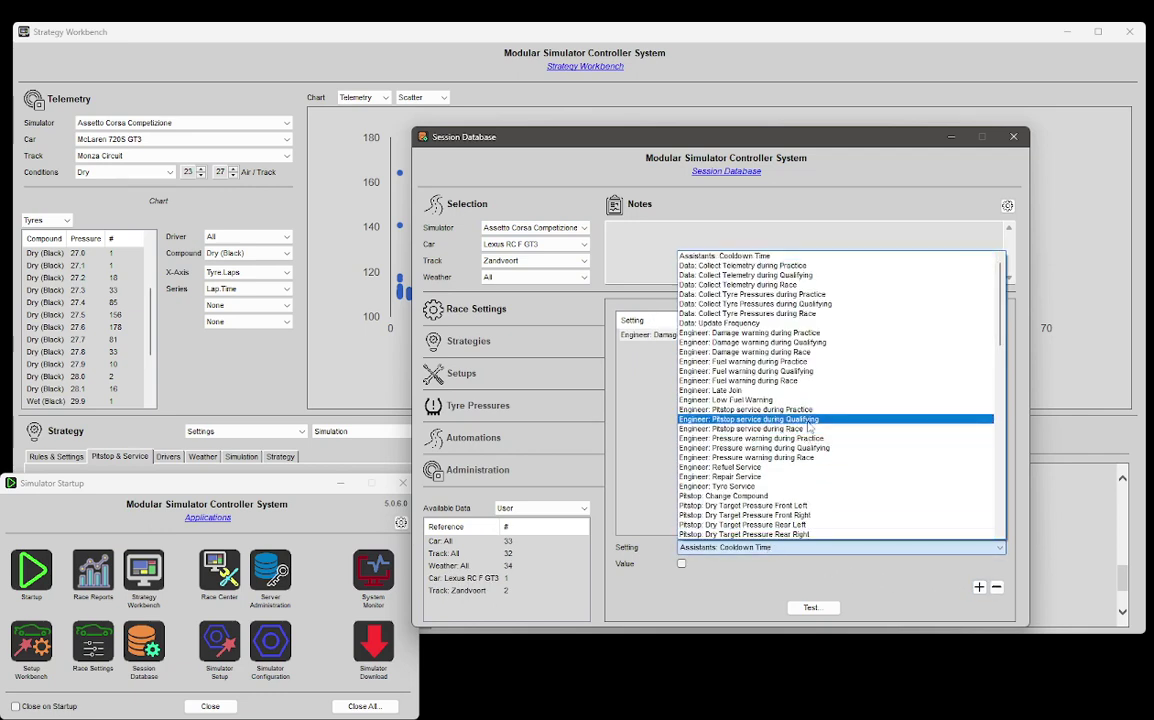
{"action": "scroll", "coordinate": [810, 424], "scroll_direction": "down", "scroll_amount": 6}
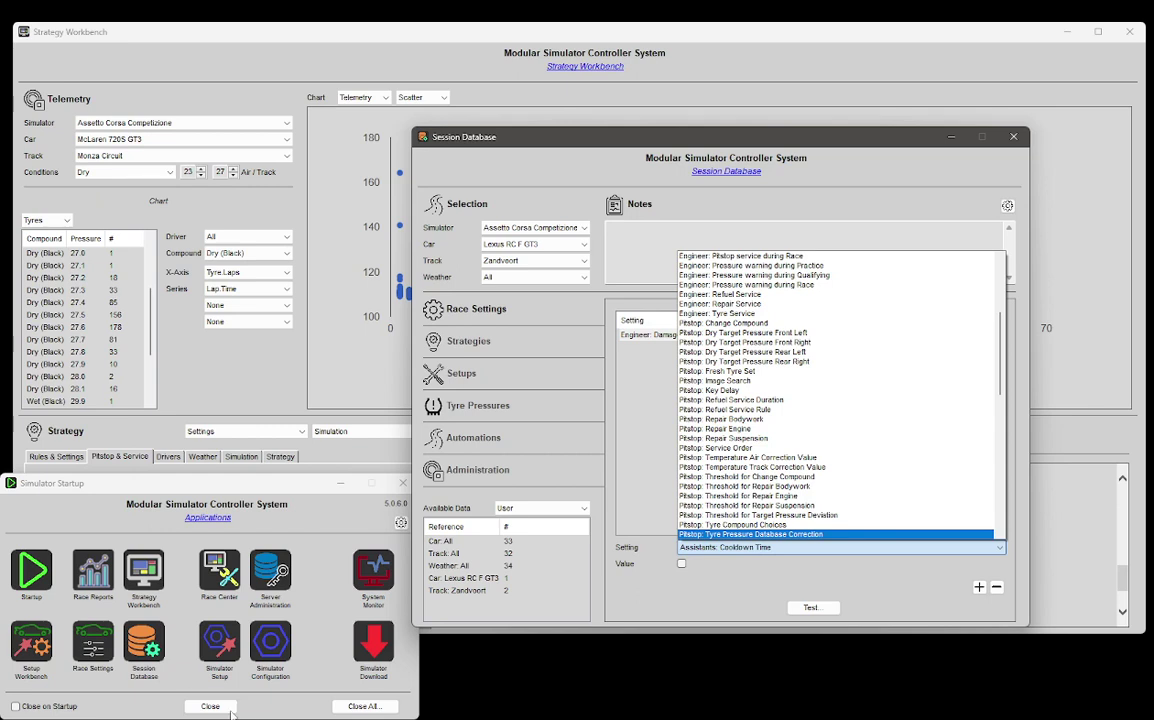
{"action": "left_click", "coordinate": [637, 545]}
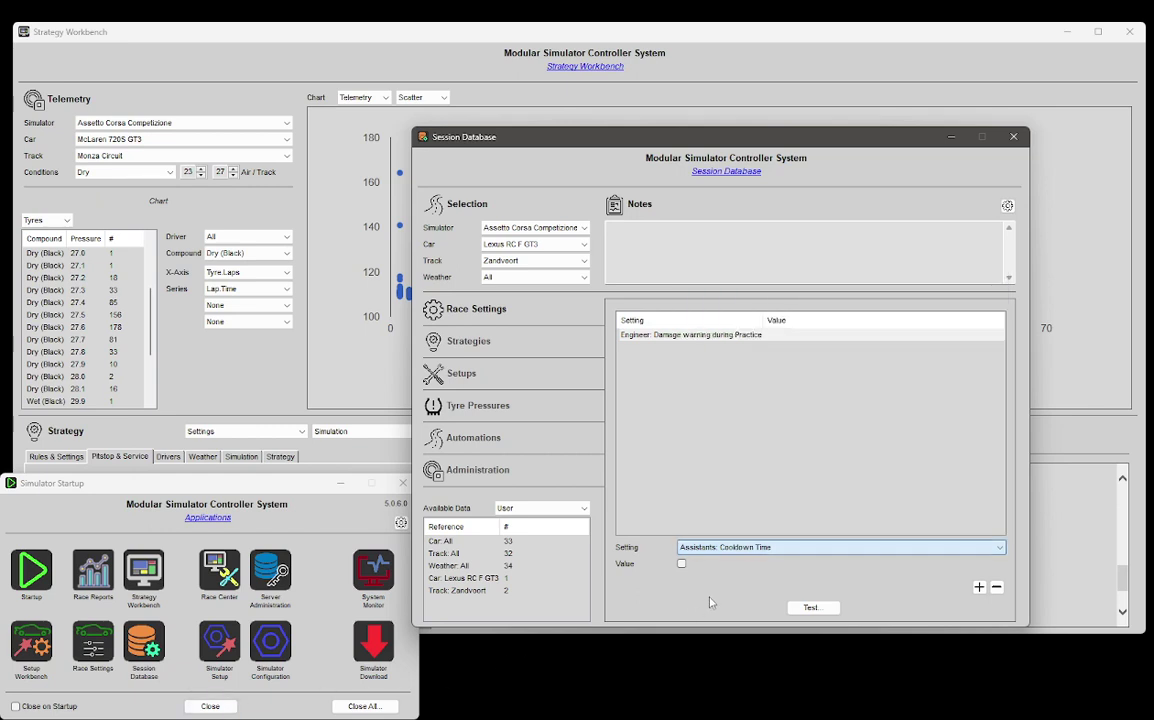
Delete the "Engineer: Damage warning during Practice" setting and close the Session Database.
{"action": "left_click", "coordinate": [676, 338]}
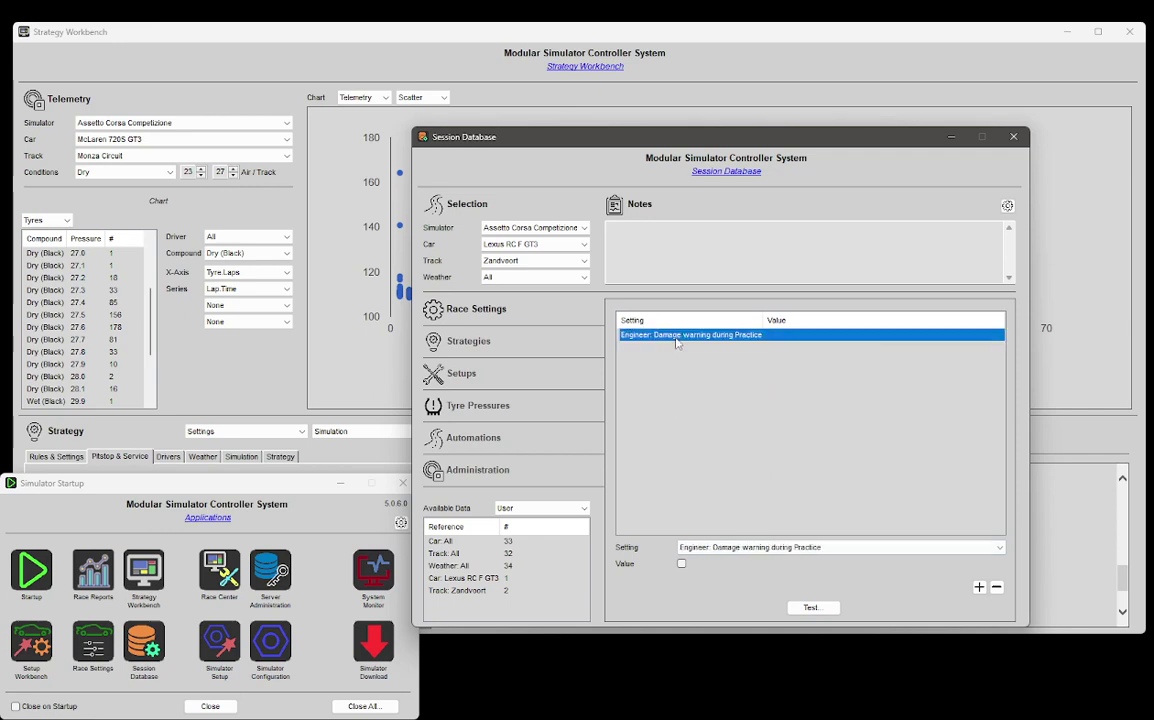
{"action": "left_click", "coordinate": [997, 588]}
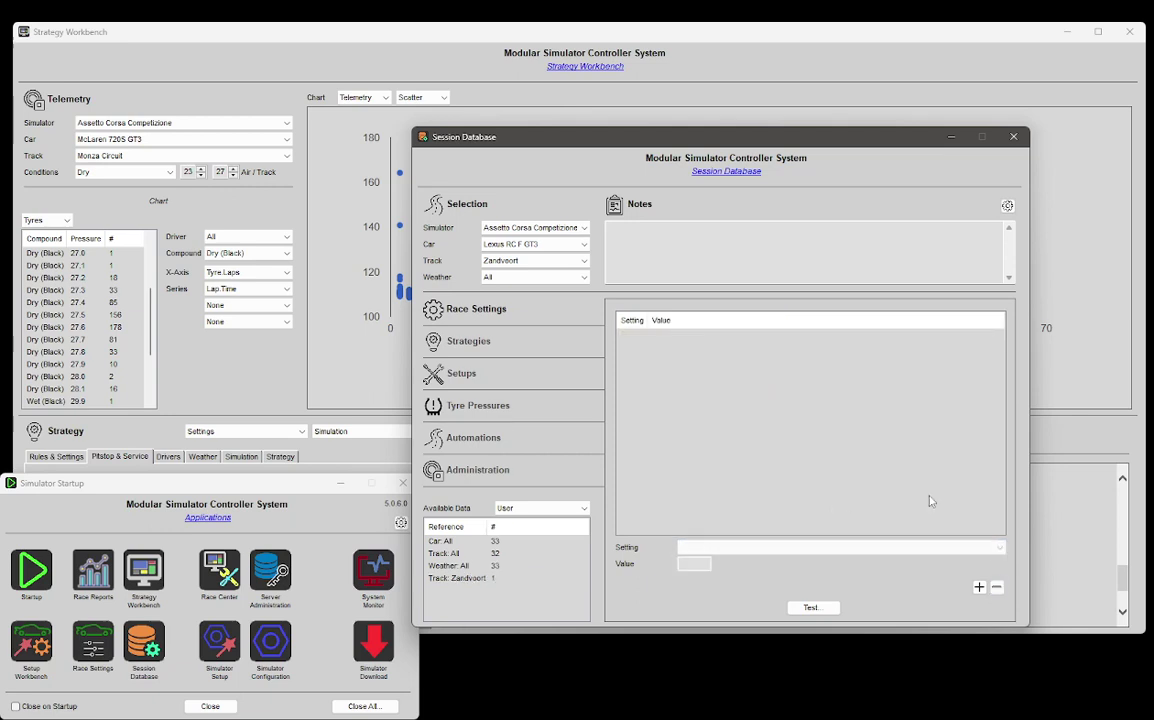
{"action": "key", "text": "alt+F4"}
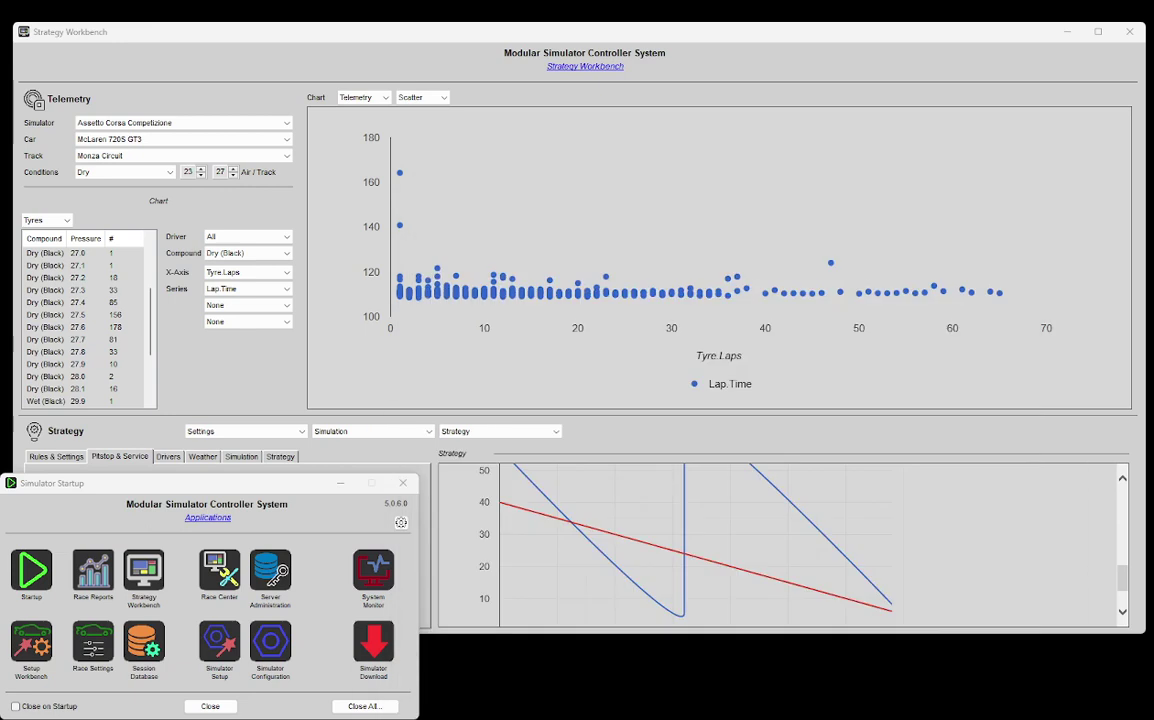
Return to the Strategy Workbench and review its pitstop service values and race rules.
{"action": "left_click", "coordinate": [628, 450]}
{"action": "scroll", "coordinate": [600, 528], "scroll_direction": "up", "scroll_amount": 1}
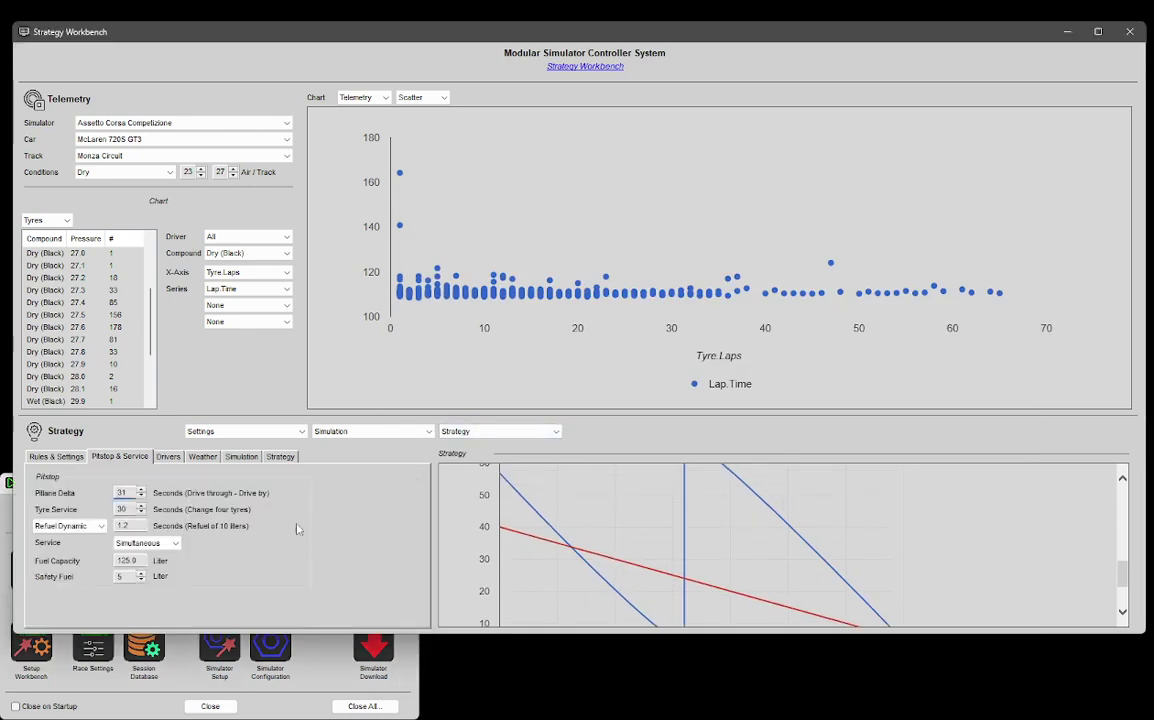
{"action": "left_click", "coordinate": [57, 458]}
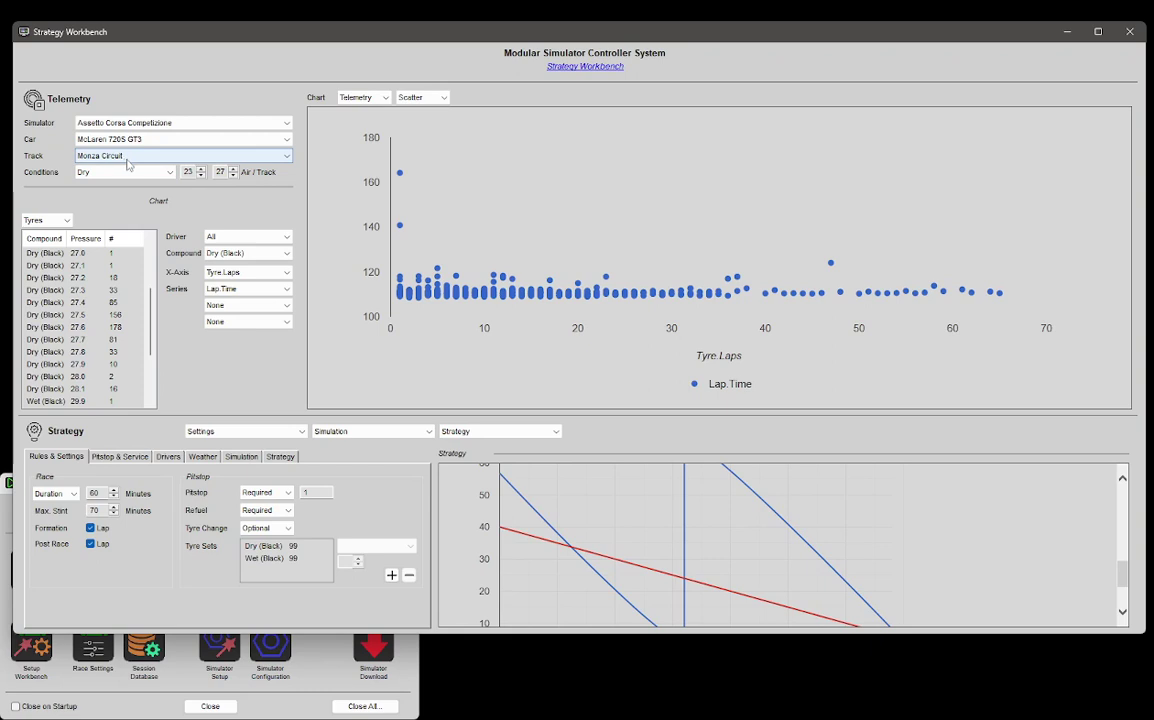
Run the Monza strategy simulation with 60 liters of initial fuel and check the consumables chart.
{"action": "left_click", "coordinate": [227, 462]}
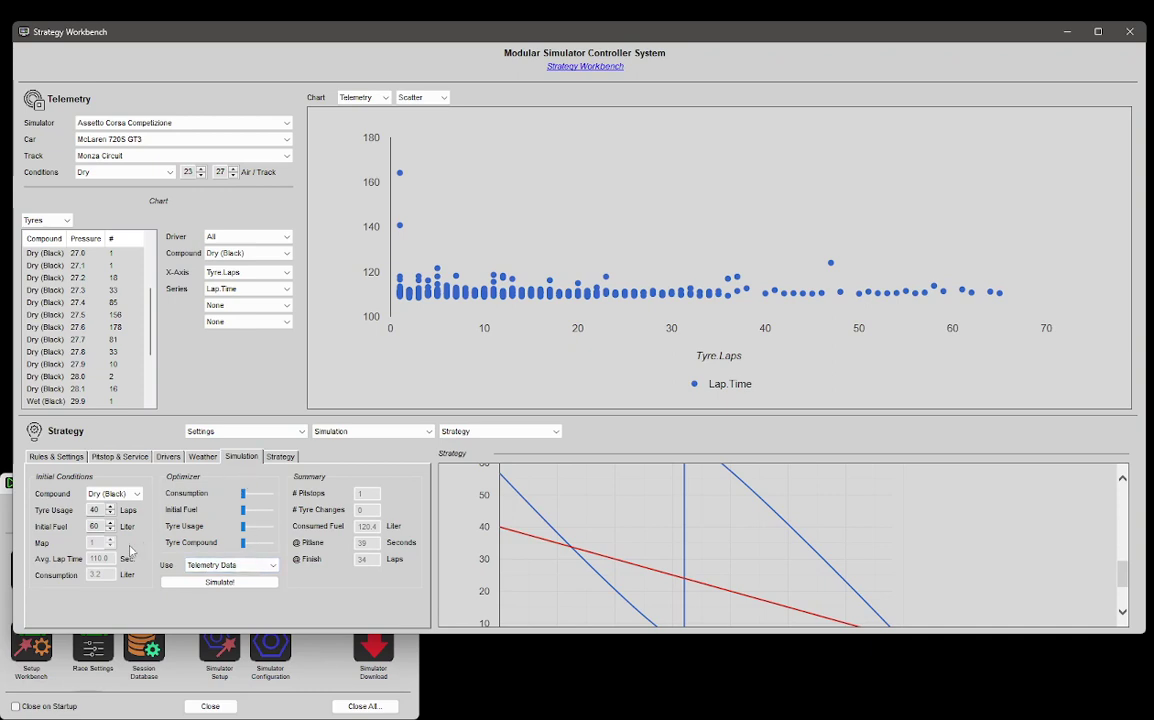
{"action": "double_click", "coordinate": [94, 526]}
{"action": "left_click", "coordinate": [200, 583]}
{"action": "scroll", "coordinate": [624, 537], "scroll_direction": "down", "scroll_amount": 3}
{"action": "scroll", "coordinate": [624, 537], "scroll_direction": "down", "scroll_amount": 5}
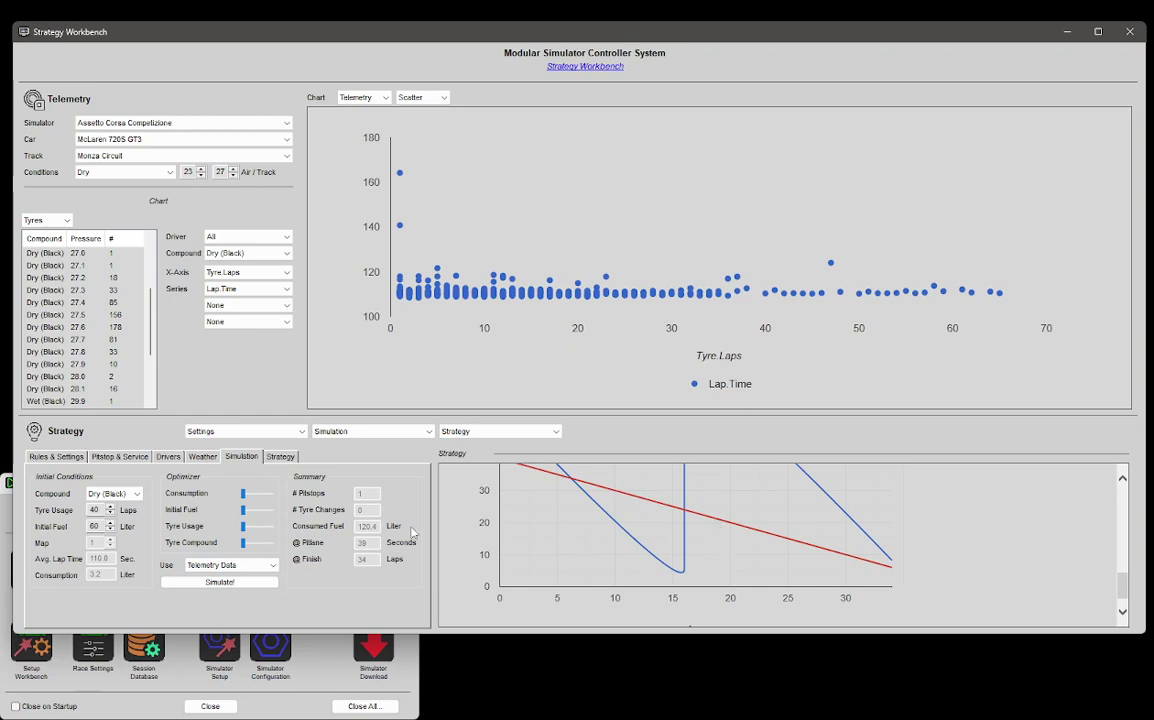
Simulate with 0 liters of initial fuel and the Initial Fuel optimizer at maximum, and examine the fuel and tyre life chart.
{"action": "double_click", "coordinate": [94, 526]}
{"action": "type", "text": "0"}
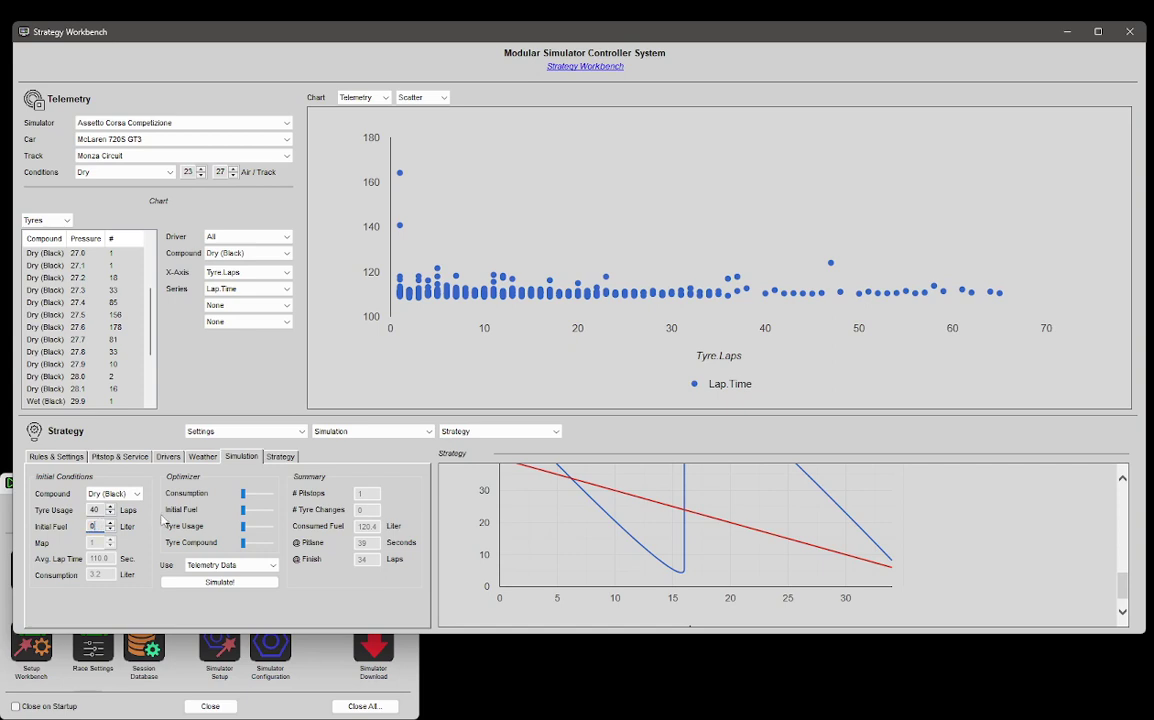
{"action": "left_click_drag", "start_coordinate": [243, 510], "coordinate": [271, 510]}
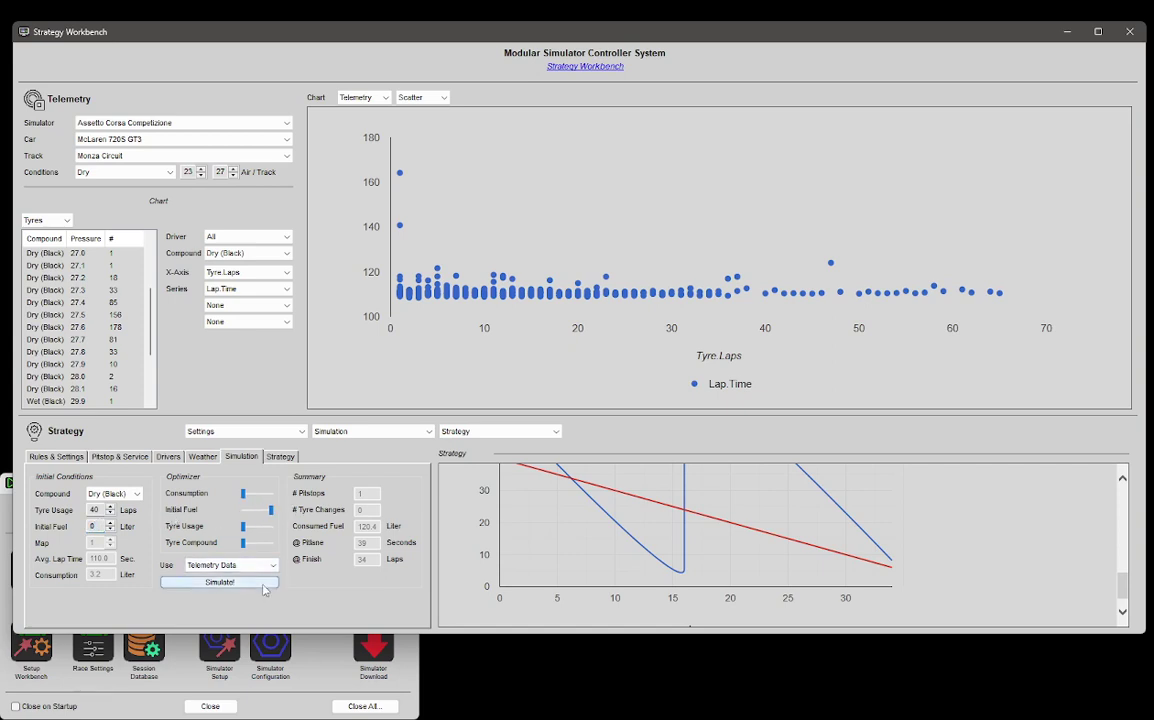
{"action": "left_click", "coordinate": [219, 582]}
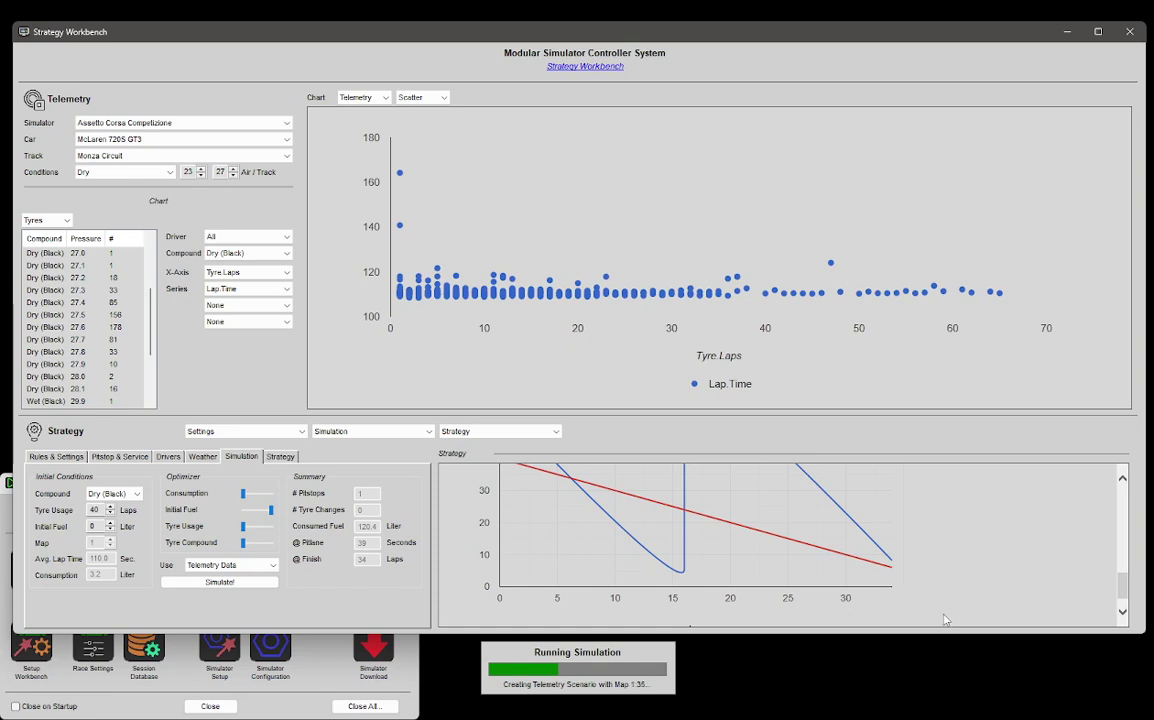
{"action": "scroll", "coordinate": [824, 540], "scroll_direction": "down", "scroll_amount": 5}
{"action": "scroll", "coordinate": [824, 540], "scroll_direction": "down", "scroll_amount": 5}
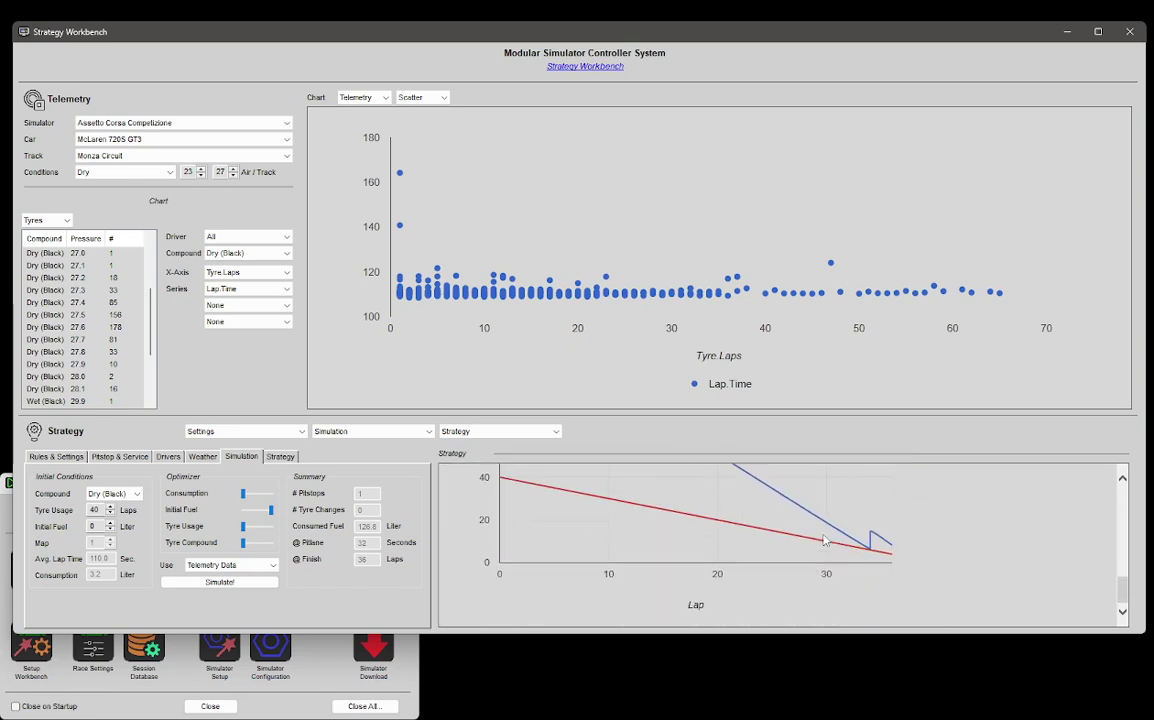
{"action": "scroll", "coordinate": [930, 595], "scroll_direction": "up", "scroll_amount": 2}
{"action": "scroll", "coordinate": [943, 589], "scroll_direction": "up", "scroll_amount": 2}
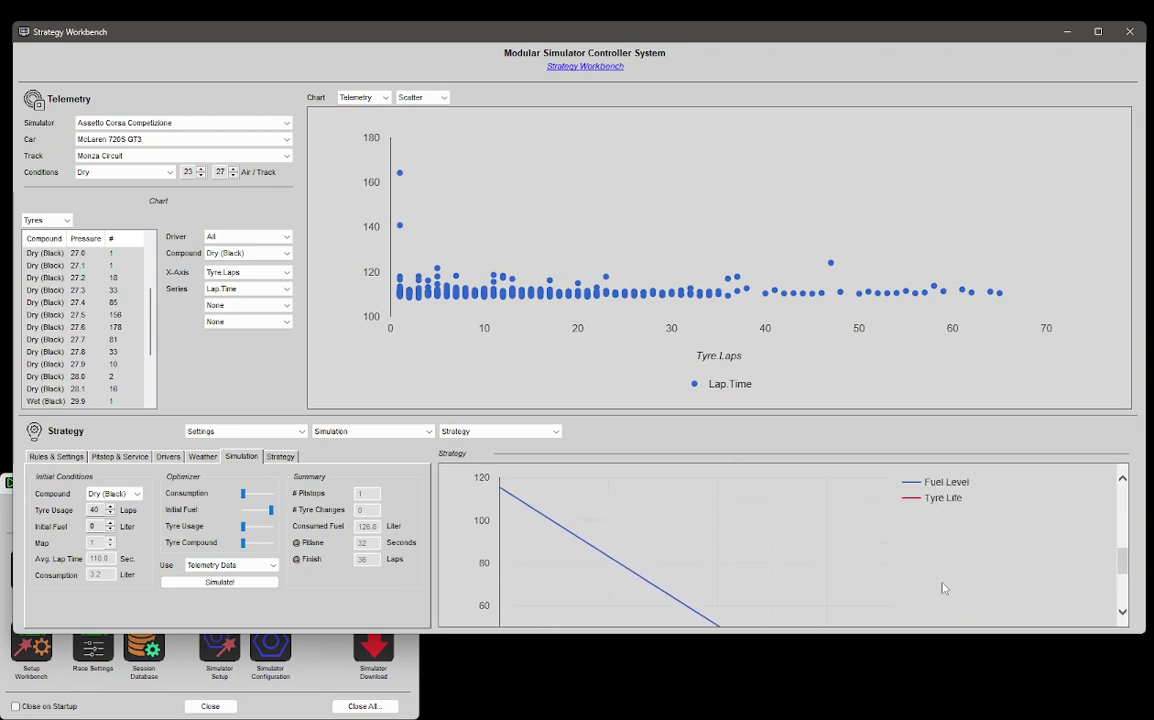
{"action": "scroll", "coordinate": [943, 589], "scroll_direction": "down", "scroll_amount": 3}
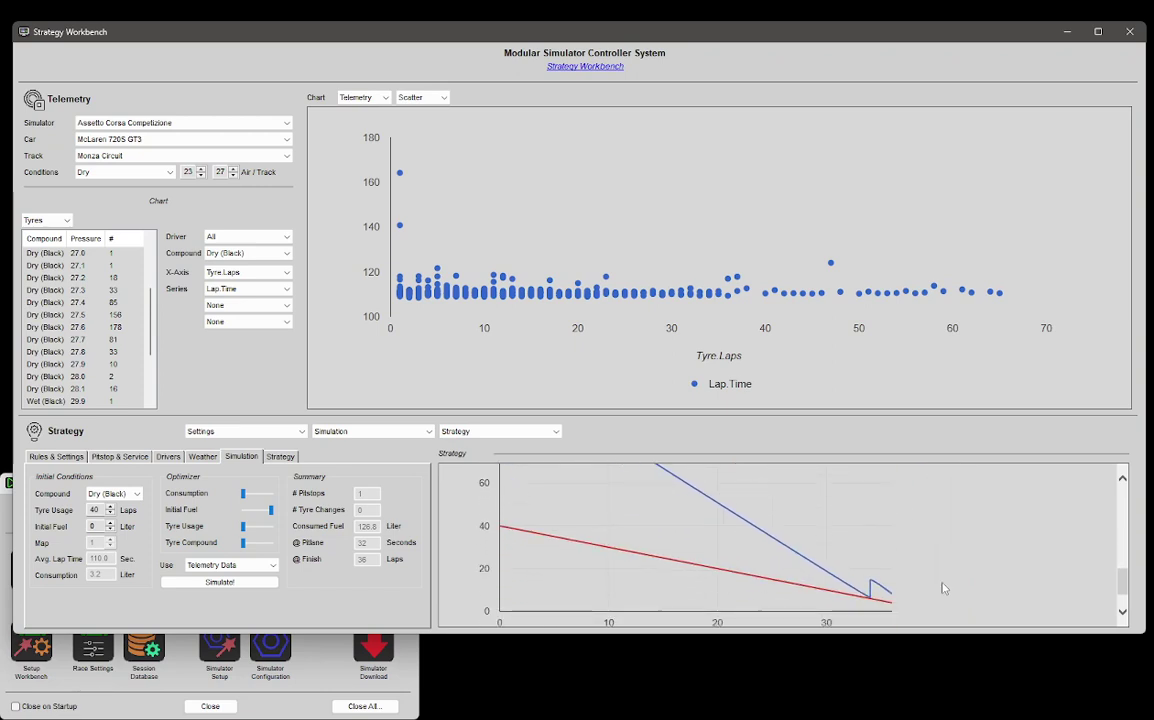
{"action": "scroll", "coordinate": [943, 589], "scroll_direction": "up", "scroll_amount": 2}
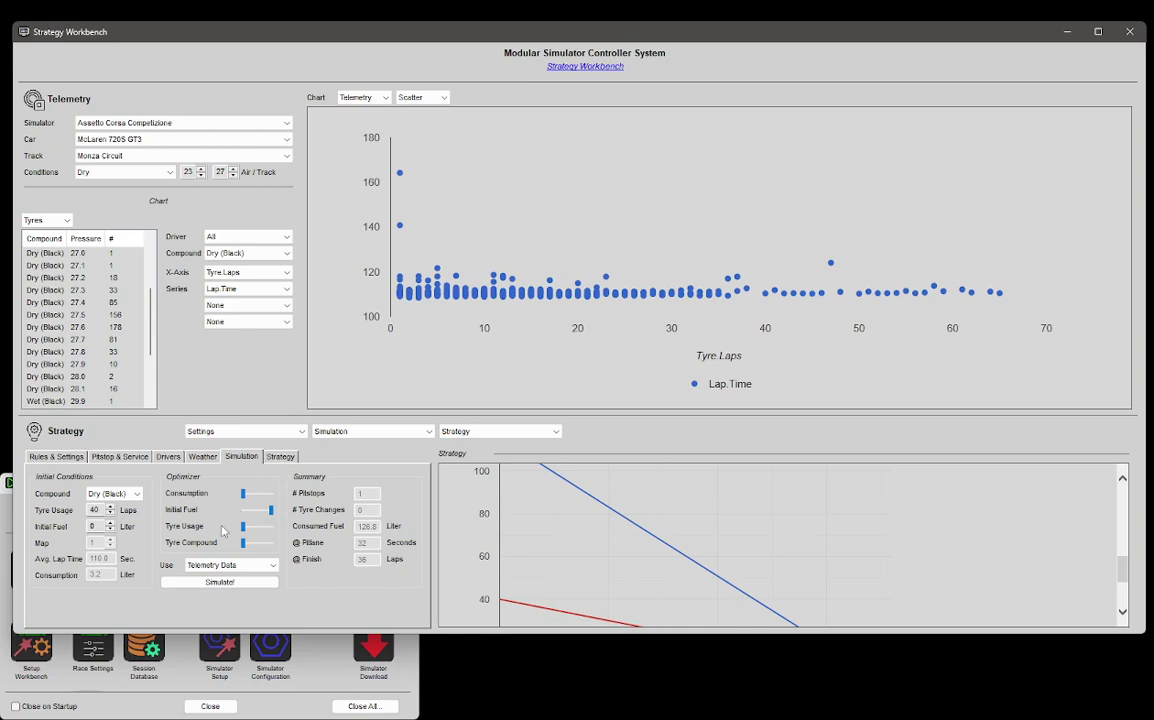
Set the initial fuel to 40 liters, maximise the Tyre Usage optimizer and base the simulation on Initial Conditions only.
{"action": "left_click", "coordinate": [91, 526]}
{"action": "type", "text": "40"}
{"action": "left_click", "coordinate": [246, 529]}
{"action": "left_click_drag", "start_coordinate": [246, 529], "coordinate": [270, 528]}
{"action": "left_click", "coordinate": [256, 566]}
{"action": "left_click", "coordinate": [257, 579]}
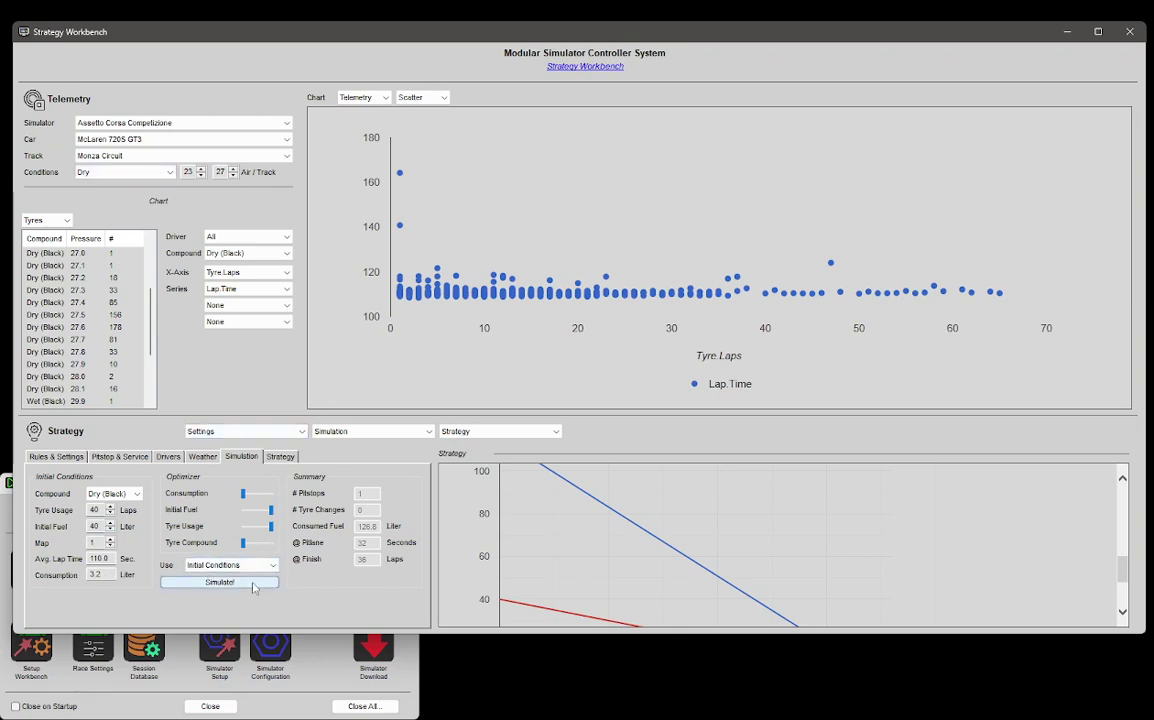
Run the Monza simulation from the initial conditions and examine the fuel level and tyre life curves.
{"action": "left_click", "coordinate": [222, 582]}
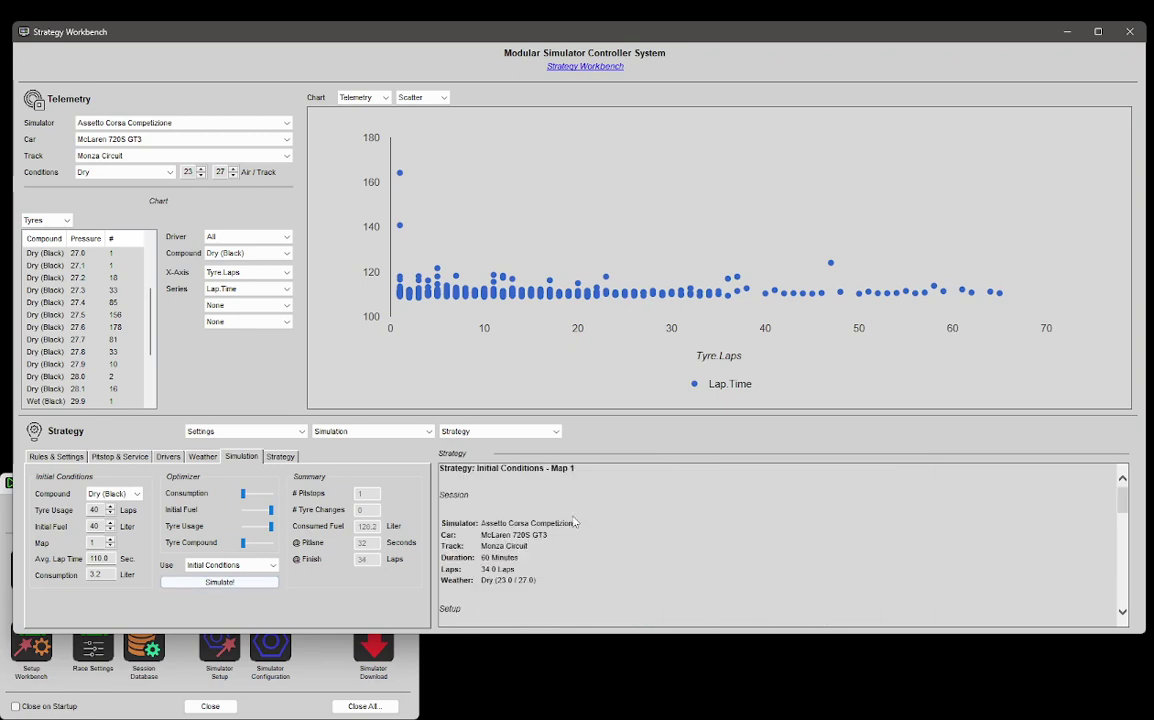
{"action": "scroll", "coordinate": [634, 508], "scroll_direction": "down", "scroll_amount": 10}
{"action": "scroll", "coordinate": [634, 508], "scroll_direction": "down", "scroll_amount": 2}
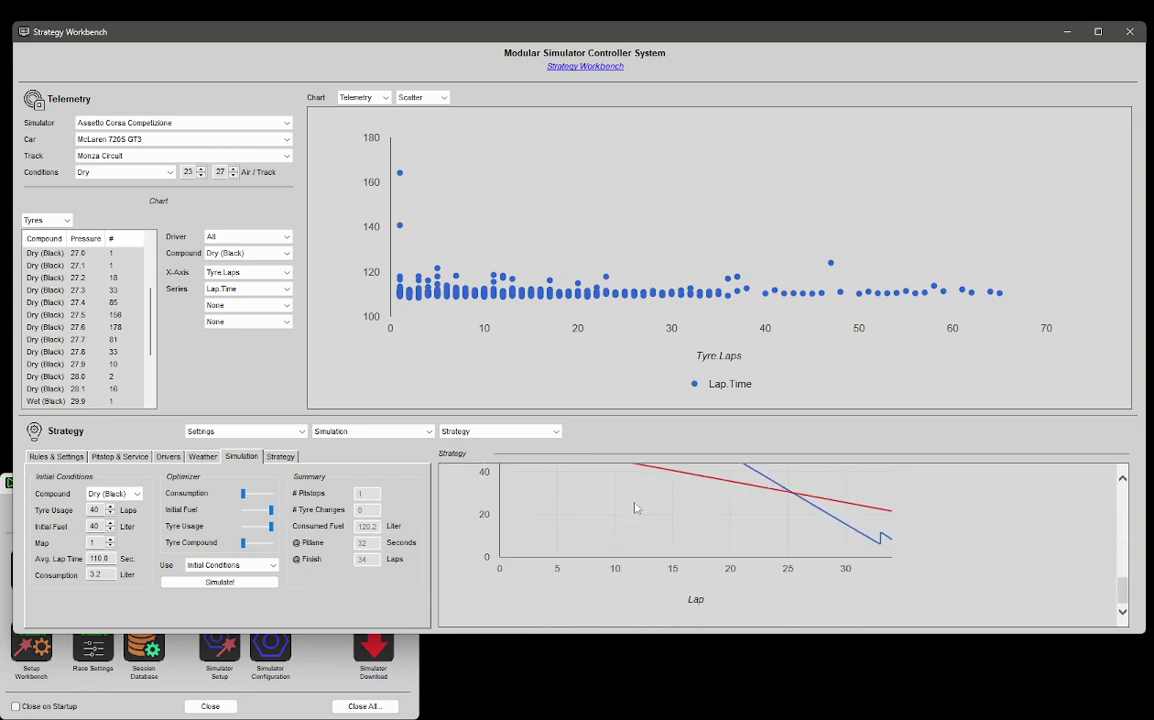
{"action": "scroll", "coordinate": [634, 508], "scroll_direction": "up", "scroll_amount": 3}
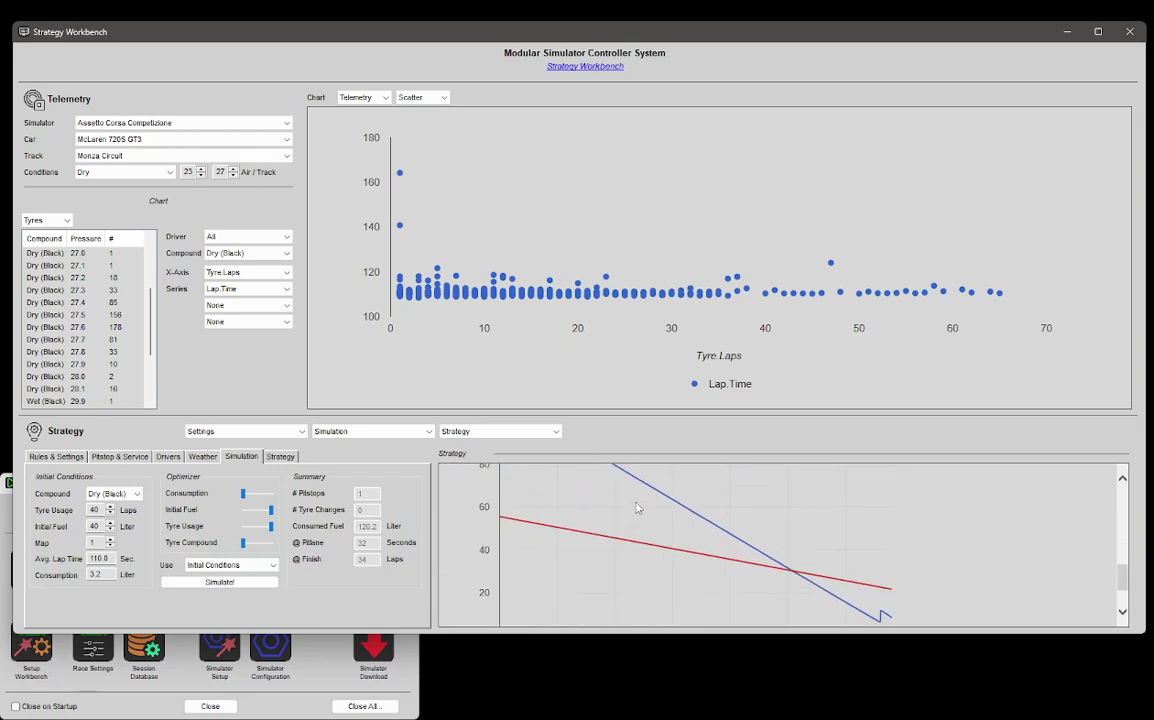
{"action": "scroll", "coordinate": [640, 509], "scroll_direction": "down", "scroll_amount": 1}
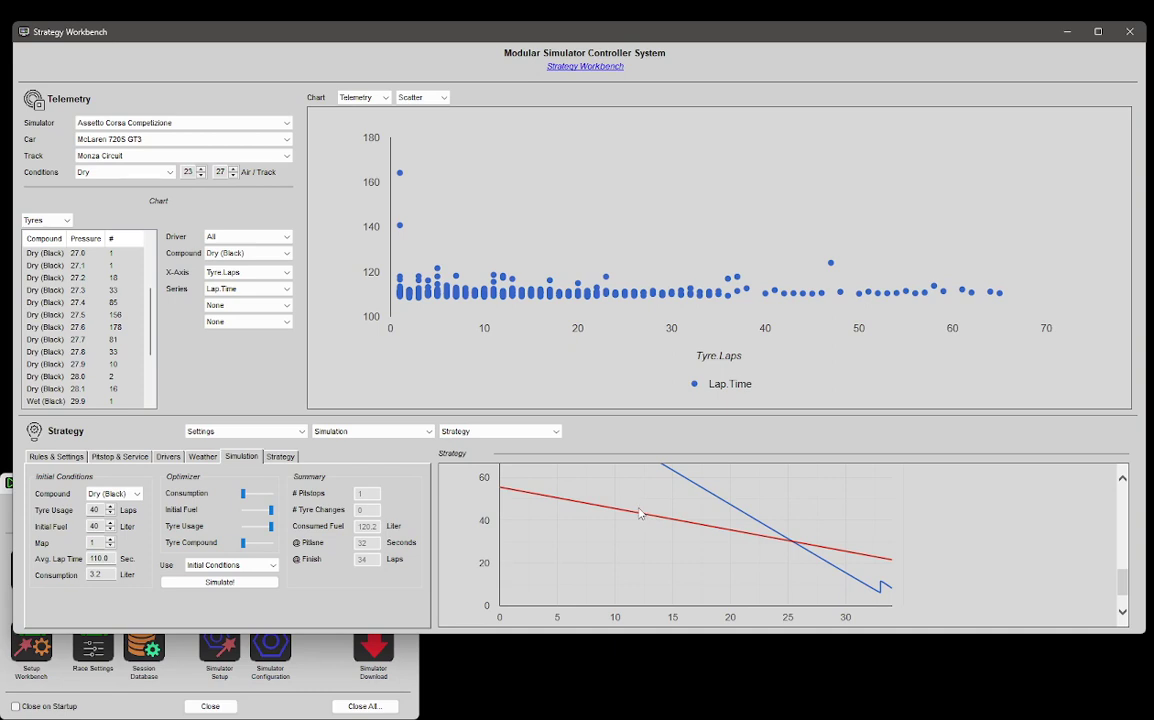
Change the track to Circuit Zandvoort, simulate from the initial conditions and check the consumables chart.
{"action": "left_click", "coordinate": [107, 157]}
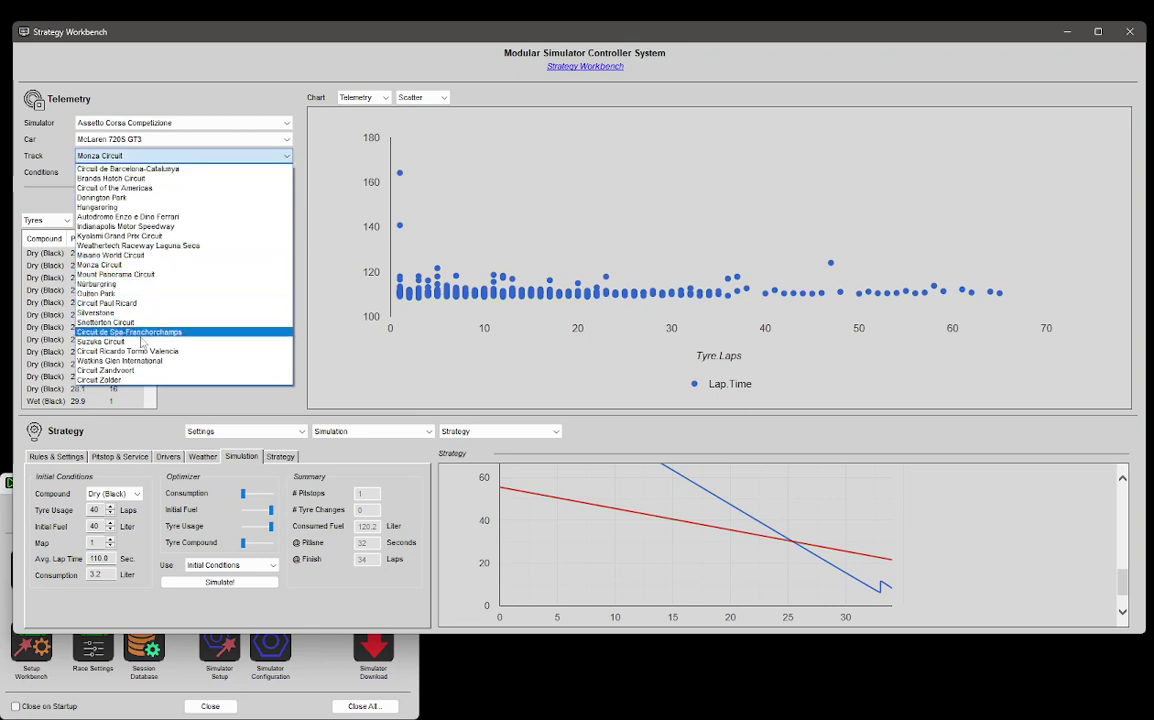
{"action": "left_click", "coordinate": [106, 370]}
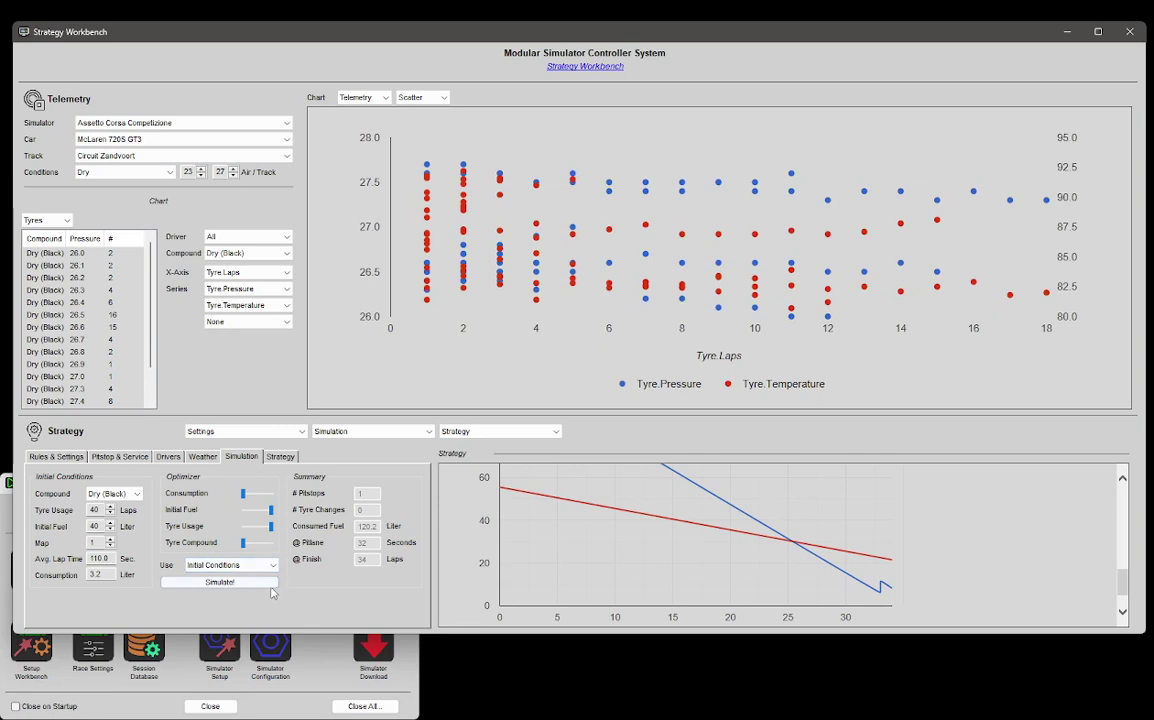
{"action": "left_click", "coordinate": [266, 583]}
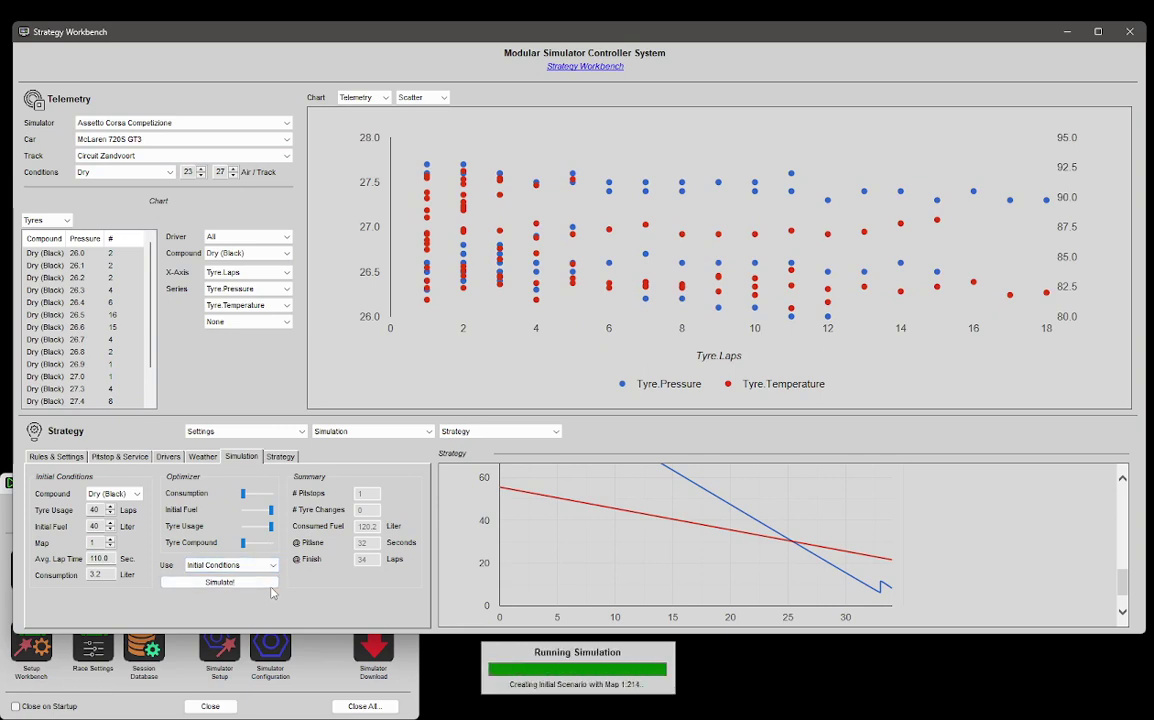
{"action": "scroll", "coordinate": [693, 549], "scroll_direction": "down", "scroll_amount": 10}
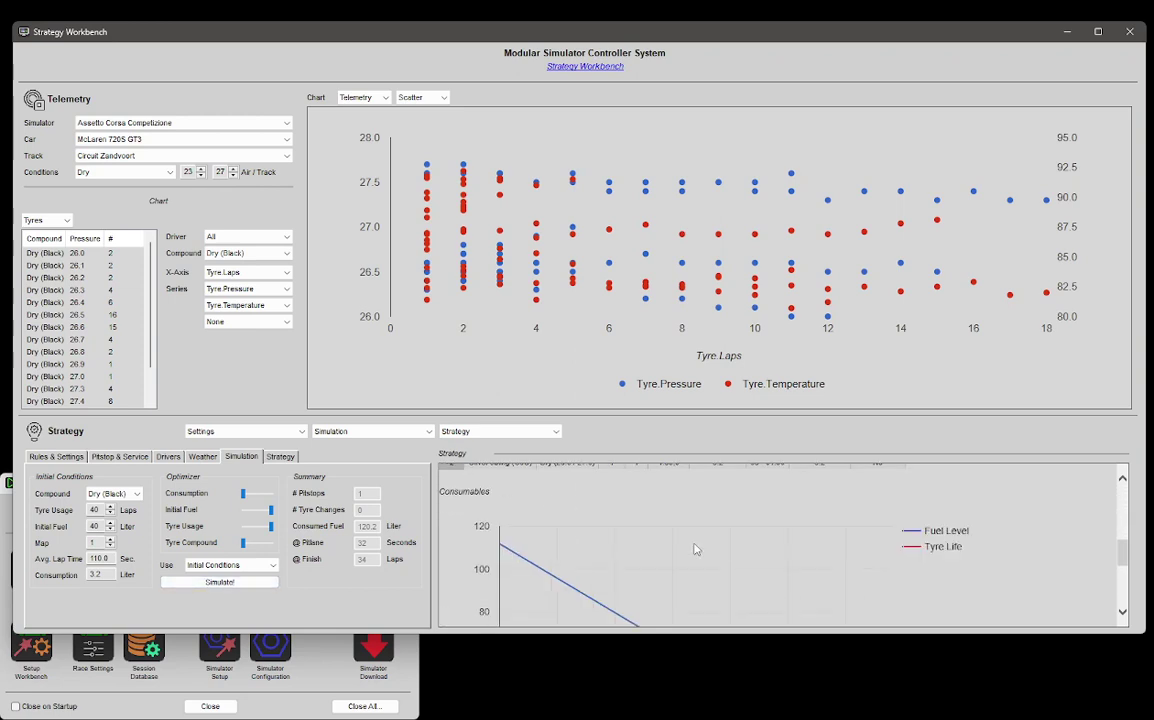
Base the Zandvoort simulation on Telemetry Data, run it and review the resulting consumables chart.
{"action": "left_click", "coordinate": [270, 567]}
{"action": "left_click", "coordinate": [273, 588]}
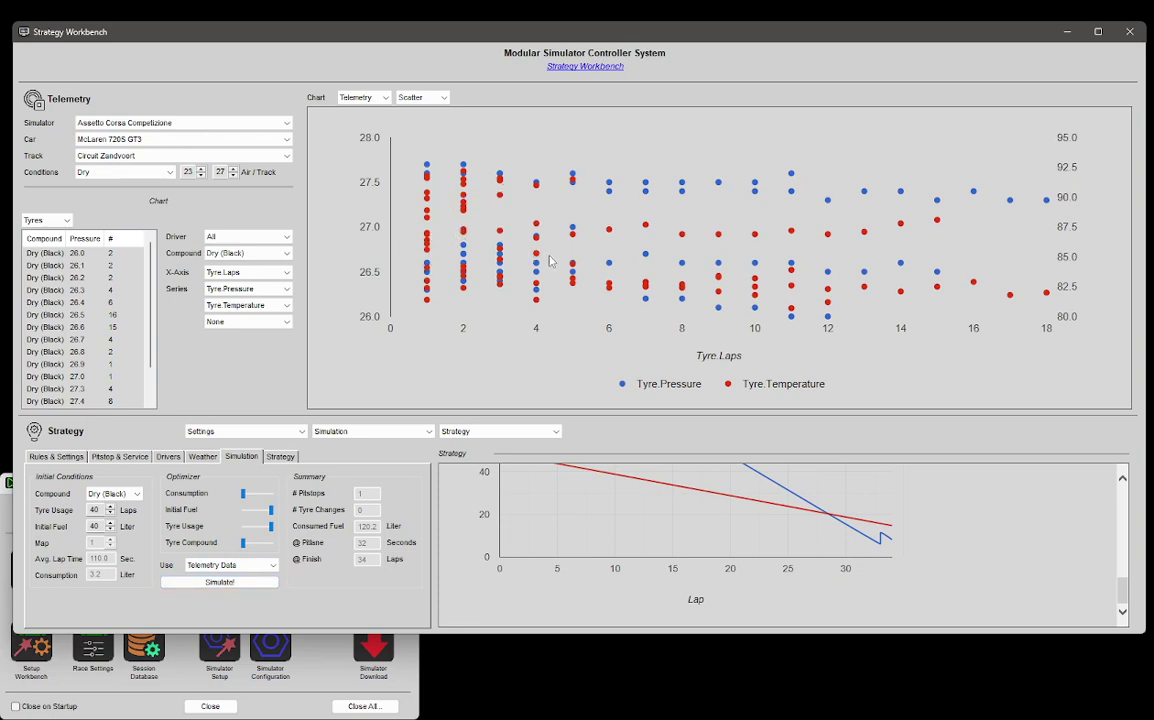
{"action": "mouse_move", "coordinate": [727, 279]}
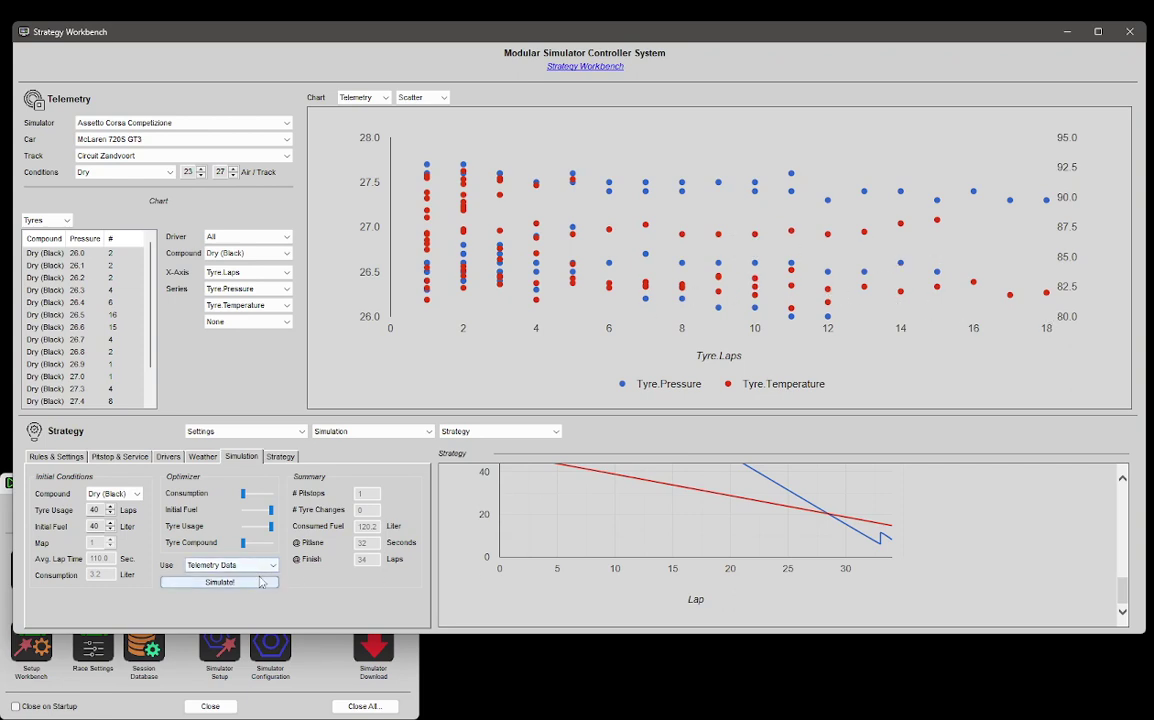
{"action": "left_click", "coordinate": [225, 582]}
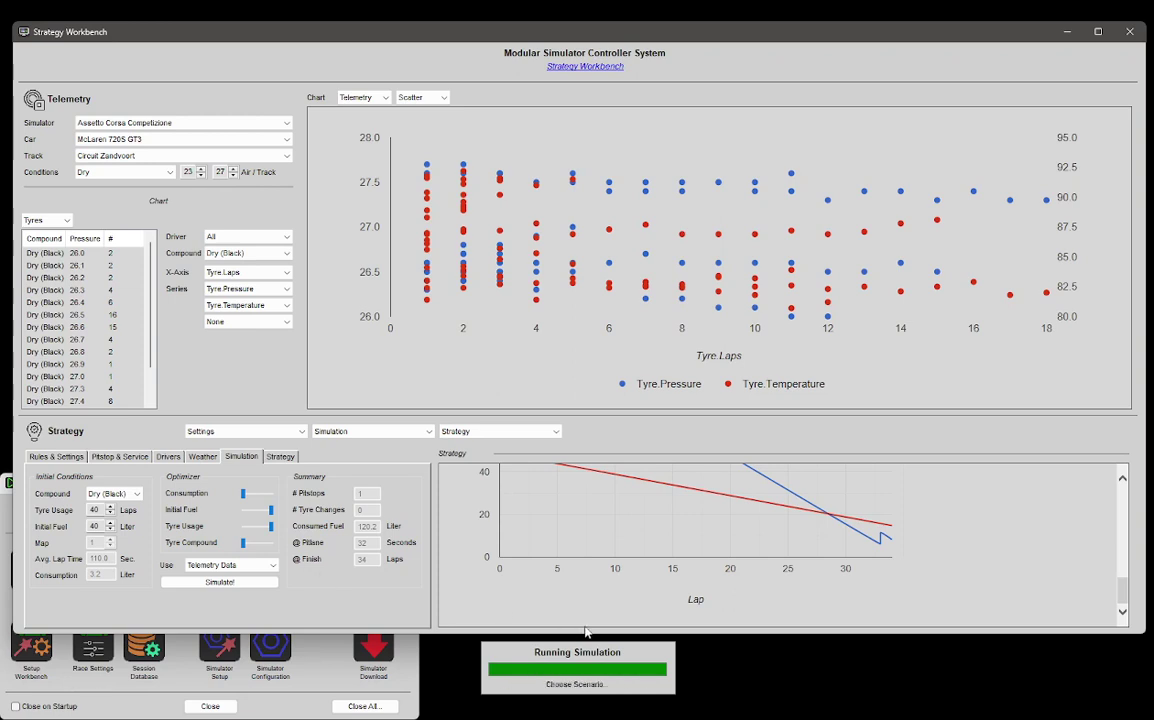
{"action": "scroll", "coordinate": [598, 556], "scroll_direction": "down", "scroll_amount": 10}
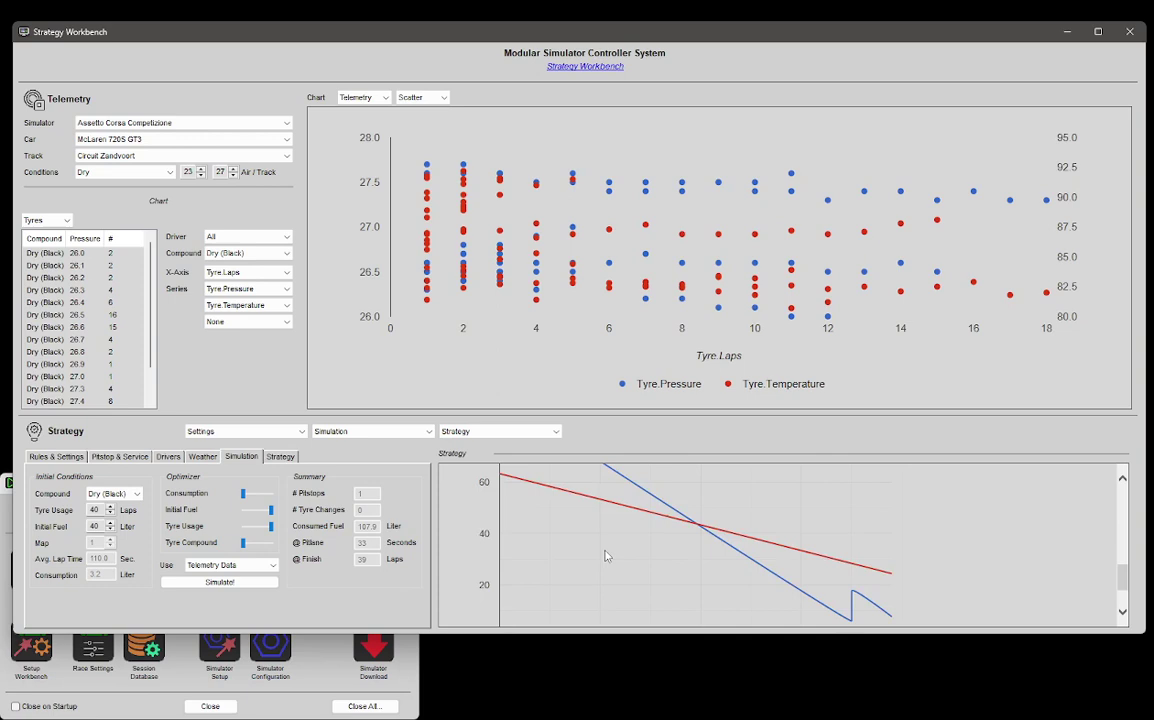
{"action": "scroll", "coordinate": [606, 556], "scroll_direction": "up", "scroll_amount": 5}
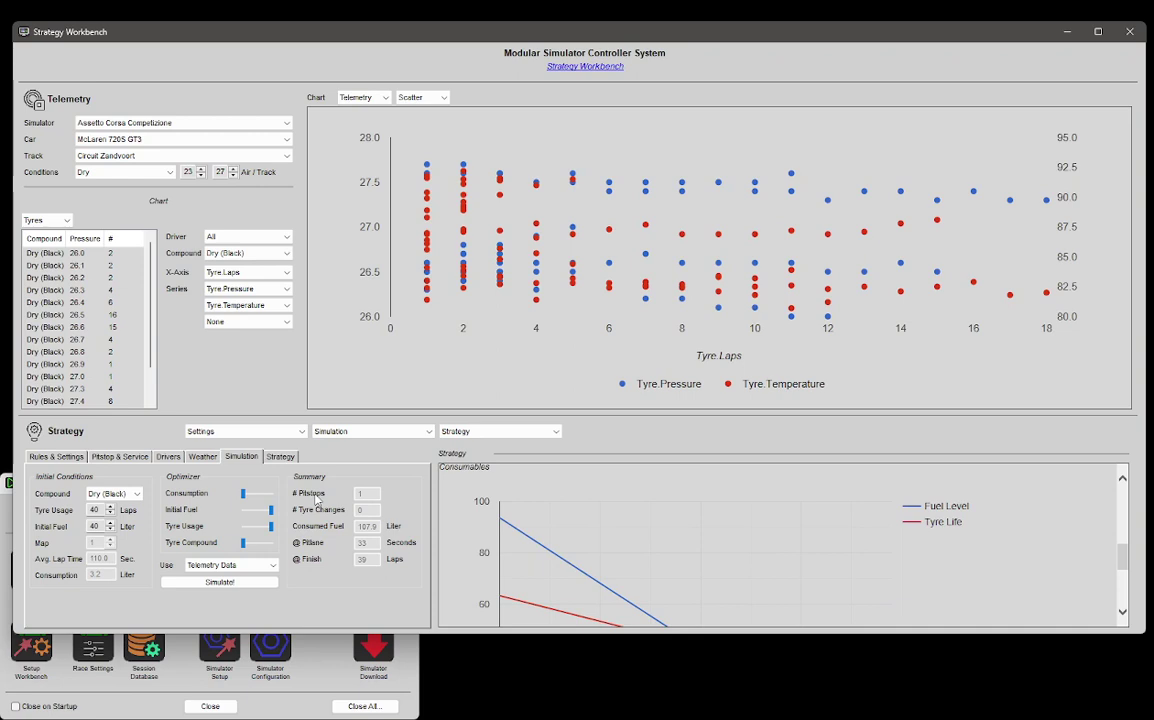
Plot only Lap.Time against Tyre.Laps in the telemetry chart by setting the second series to None.
{"action": "left_click", "coordinate": [232, 289]}
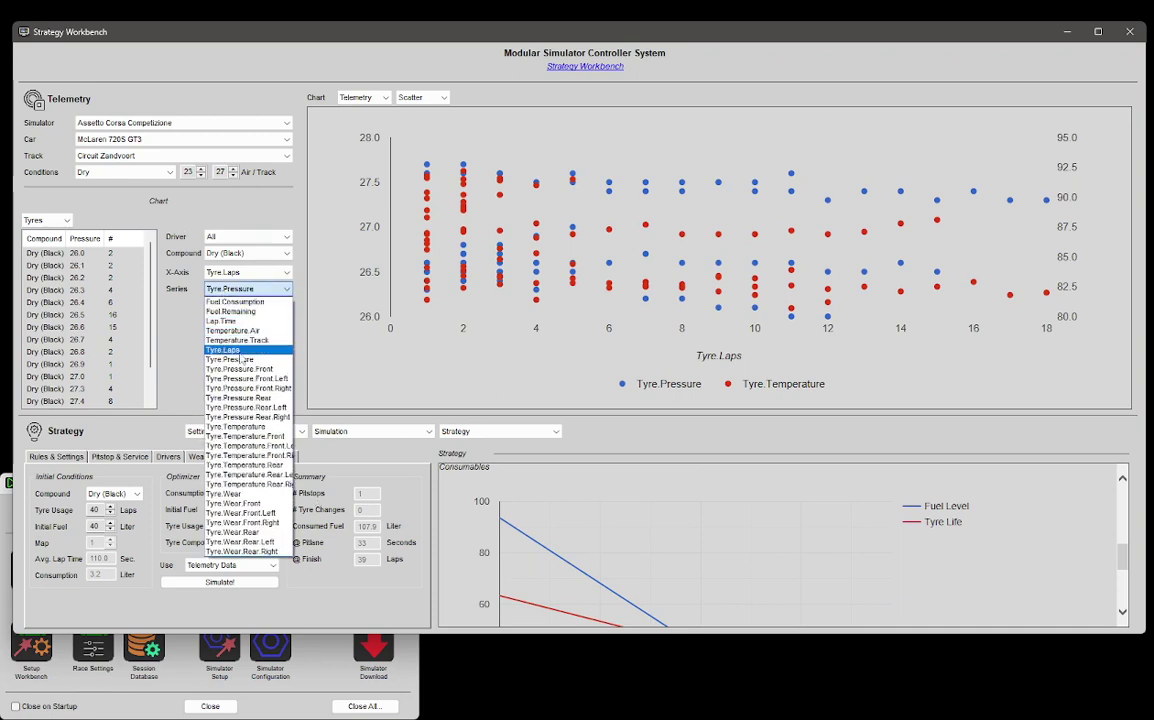
{"action": "left_click", "coordinate": [222, 321]}
{"action": "left_click", "coordinate": [235, 305]}
{"action": "scroll", "coordinate": [235, 330], "scroll_direction": "up", "scroll_amount": 3}
{"action": "left_click", "coordinate": [240, 316]}
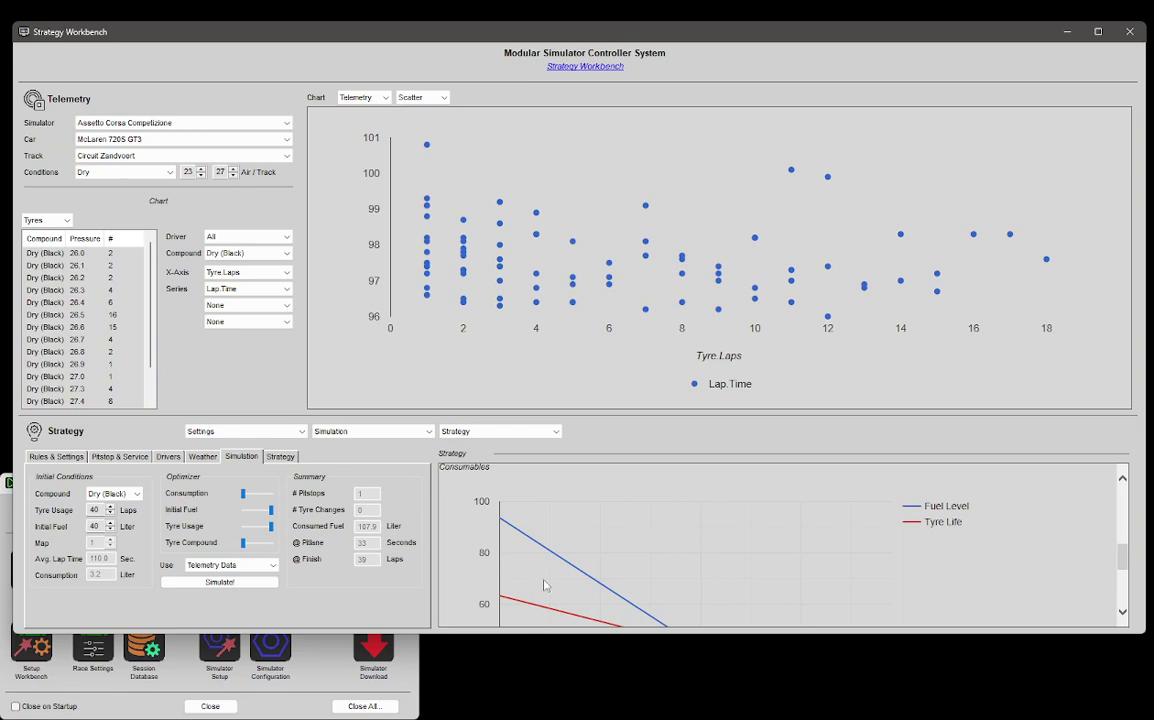
Change the track to Monza Circuit and set a 360-minute race with Pitstop and Refuel both optional.
{"action": "left_click", "coordinate": [66, 458]}
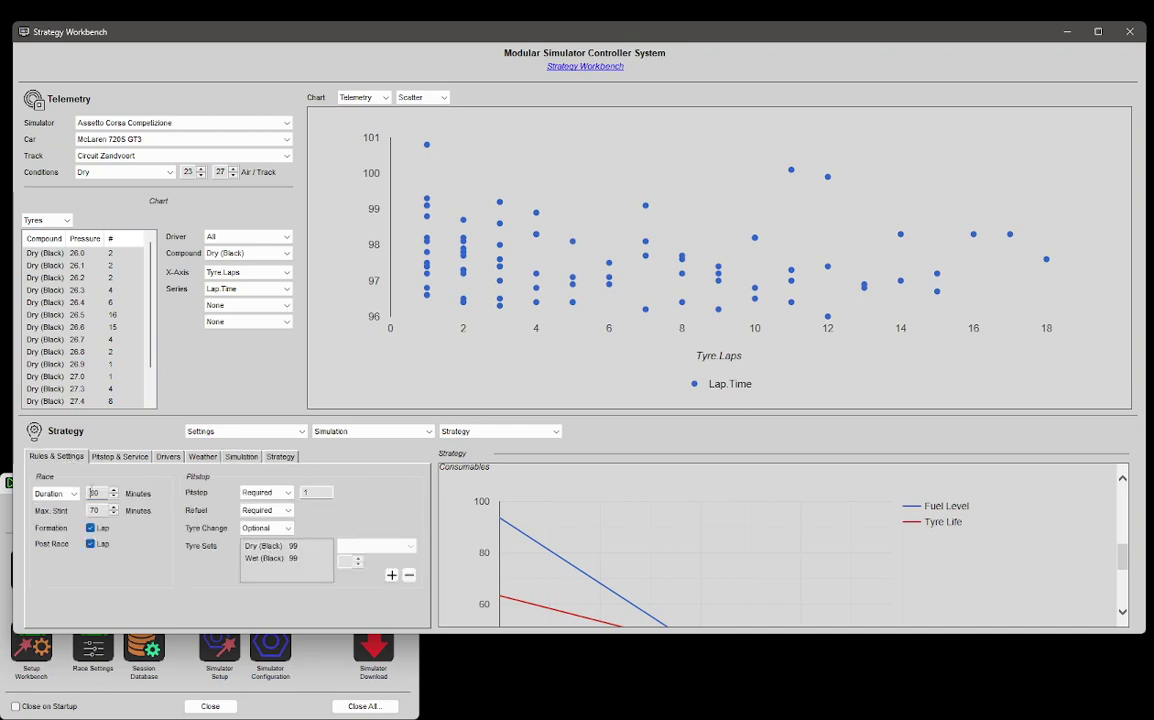
{"action": "left_click", "coordinate": [105, 155]}
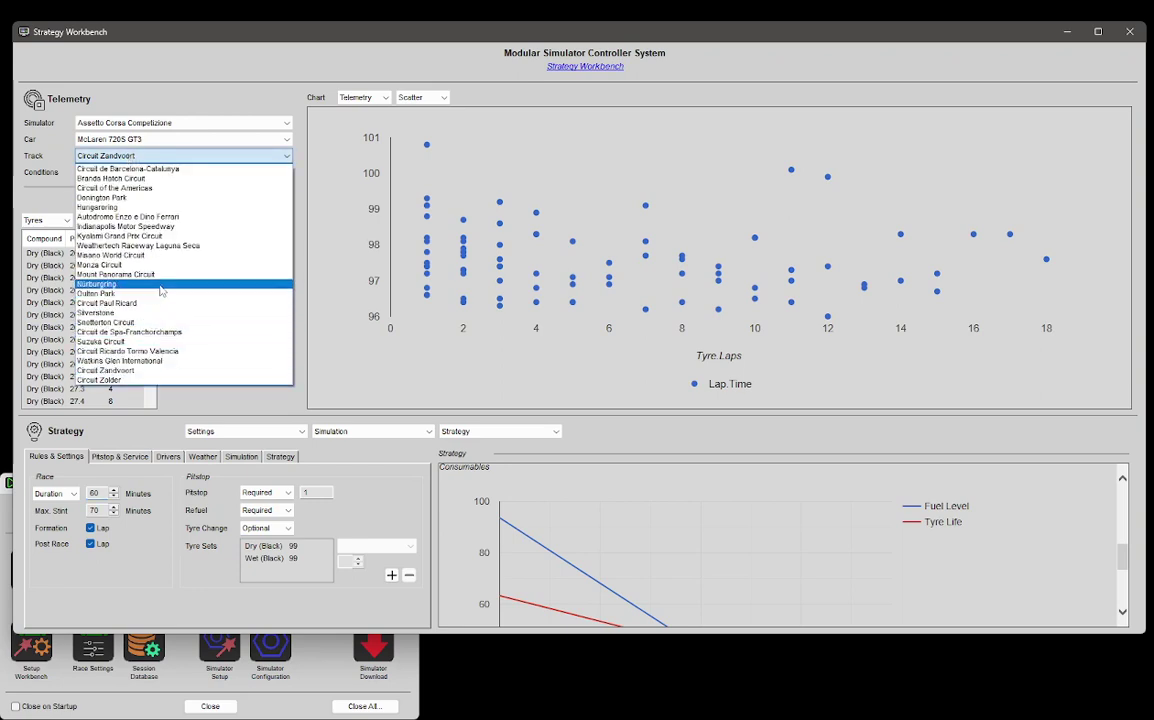
{"action": "left_click", "coordinate": [140, 264]}
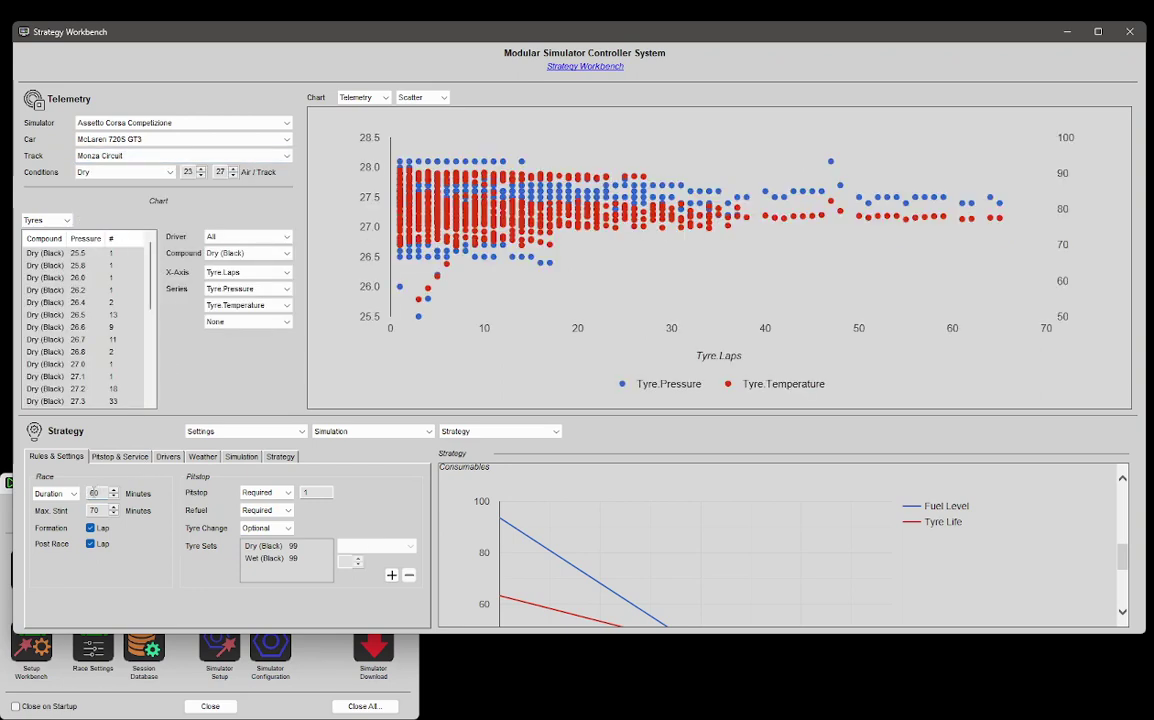
{"action": "type", "text": "360"}
{"action": "left_click", "coordinate": [265, 493]}
{"action": "left_click", "coordinate": [265, 506]}
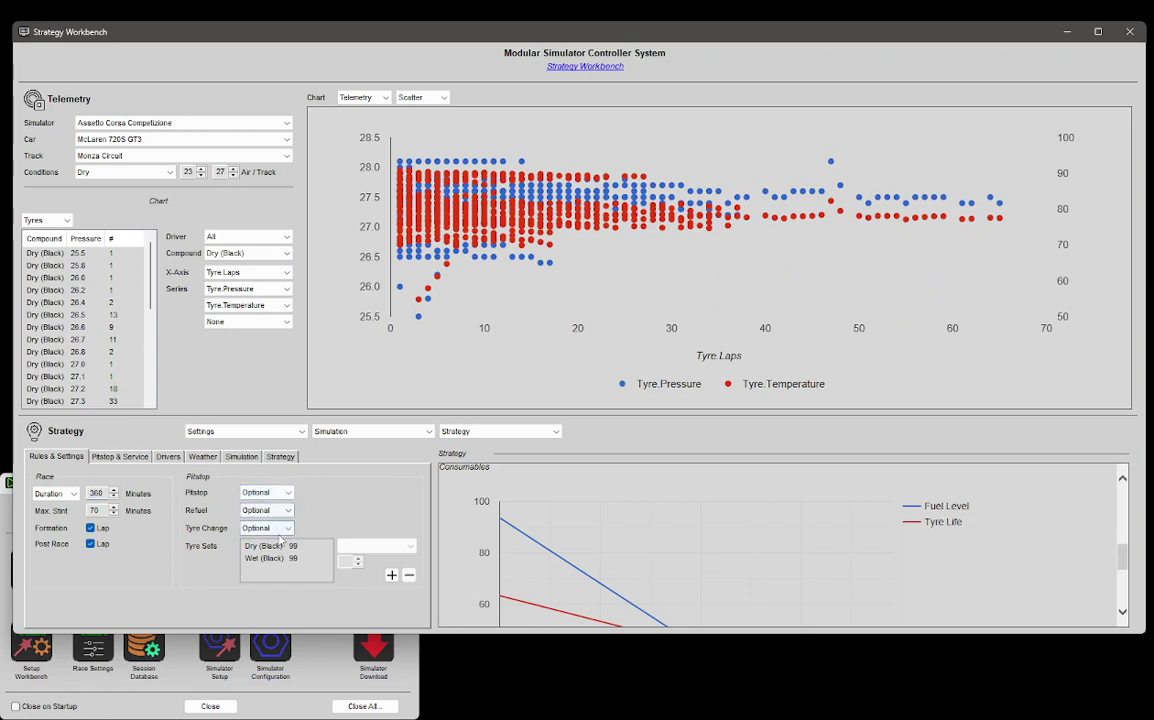
Run the simulation with 100 liters of initial fuel and the Initial Fuel and Tyre Usage optimizers at minimum.
{"action": "left_click", "coordinate": [243, 457]}
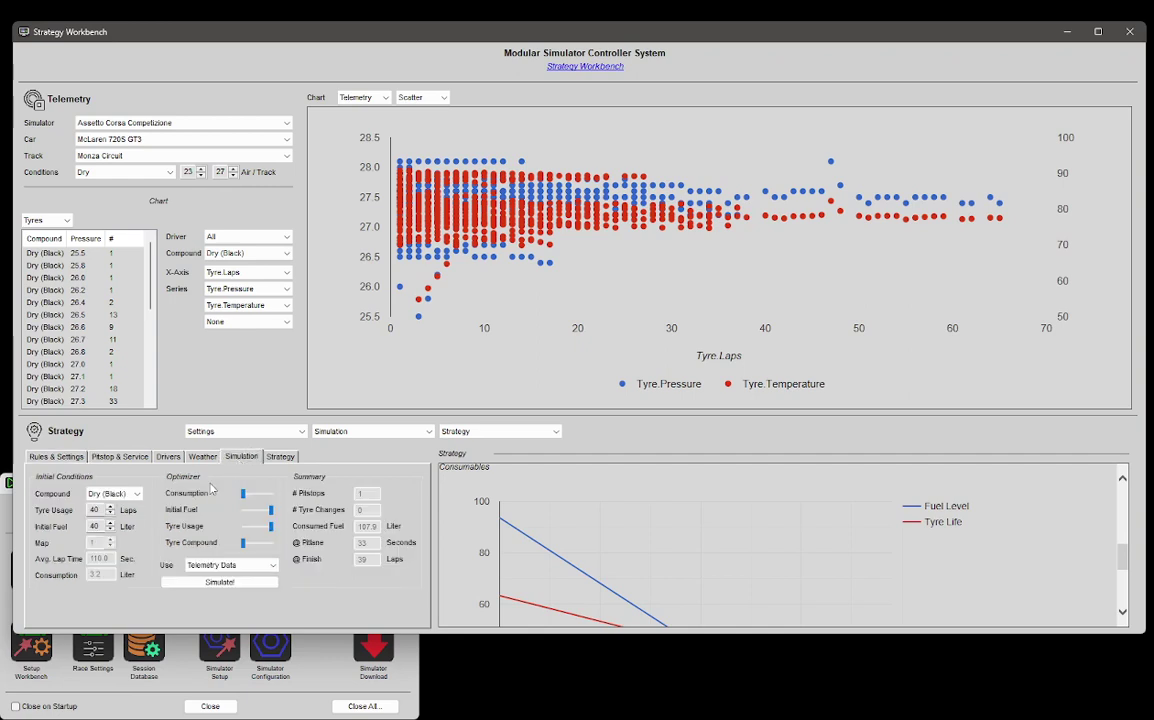
{"action": "left_click_drag", "start_coordinate": [272, 516], "coordinate": [243, 527]}
{"action": "left_click", "coordinate": [110, 524]}
{"action": "left_click", "coordinate": [110, 525]}
{"action": "left_click", "coordinate": [110, 524]}
{"action": "left_click", "coordinate": [209, 584]}
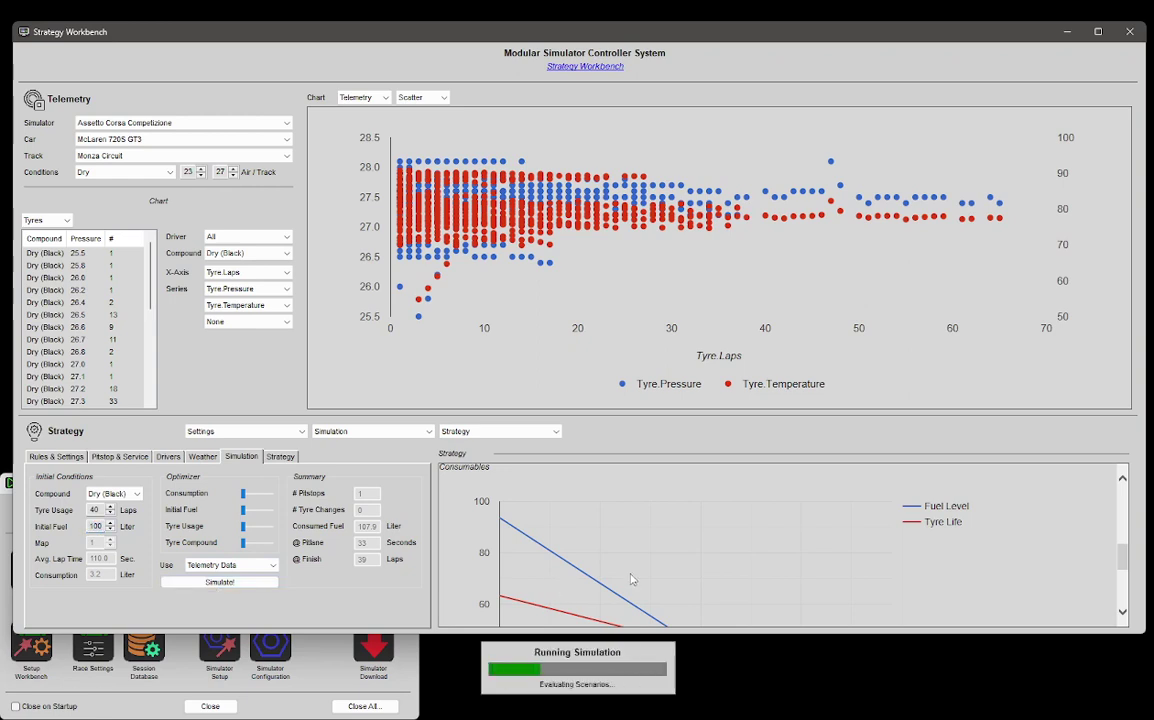
{"action": "scroll", "coordinate": [660, 556], "scroll_direction": "down", "scroll_amount": 15}
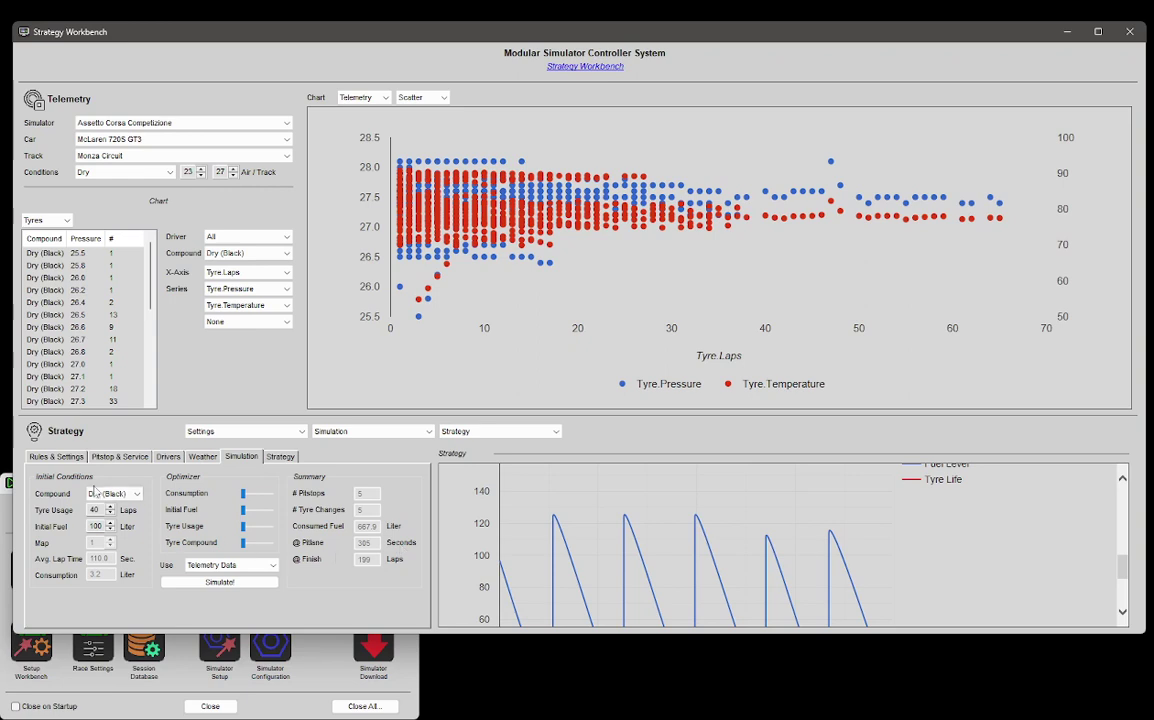
Limit the Dry (Black) tyre sets to 4, simulate the race again and check the consumables chart.
{"action": "left_click", "coordinate": [56, 456]}
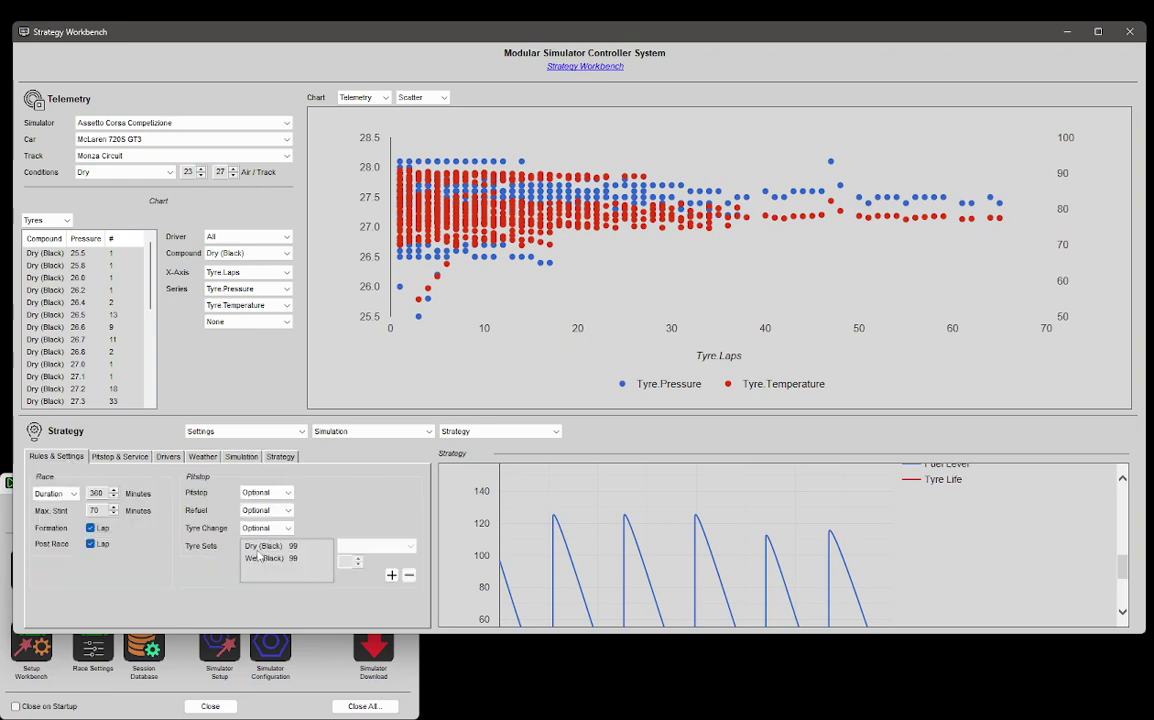
{"action": "left_click", "coordinate": [262, 546]}
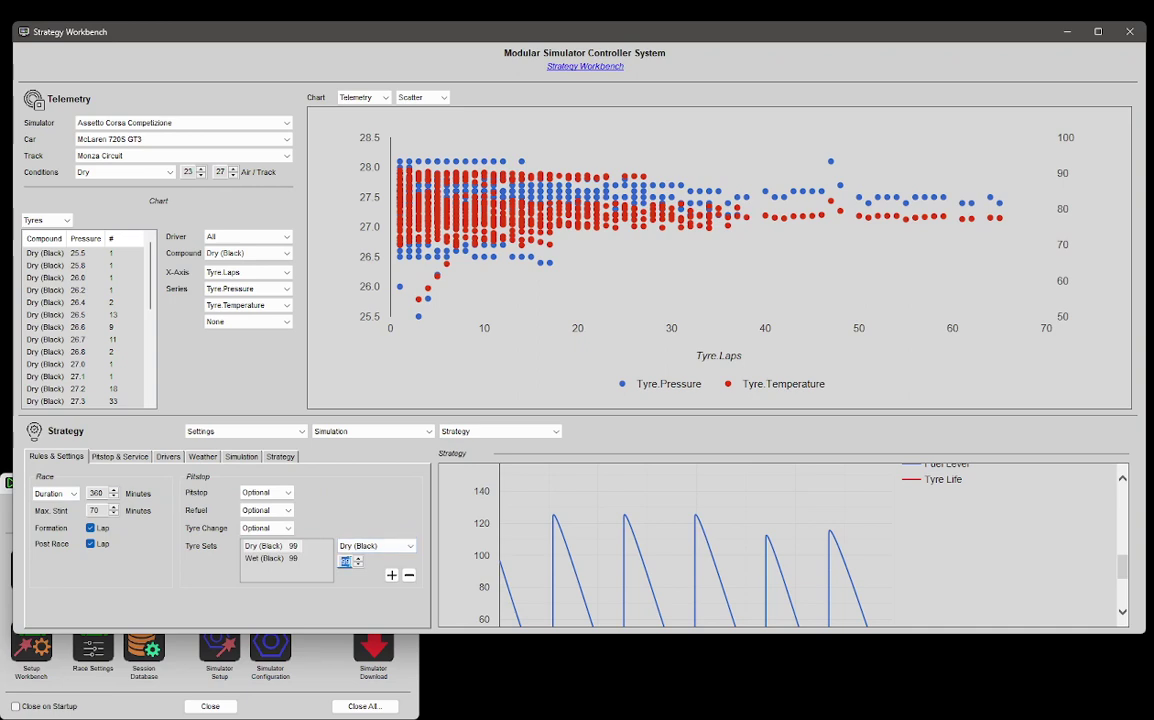
{"action": "type", "text": "4"}
{"action": "left_click", "coordinate": [238, 458]}
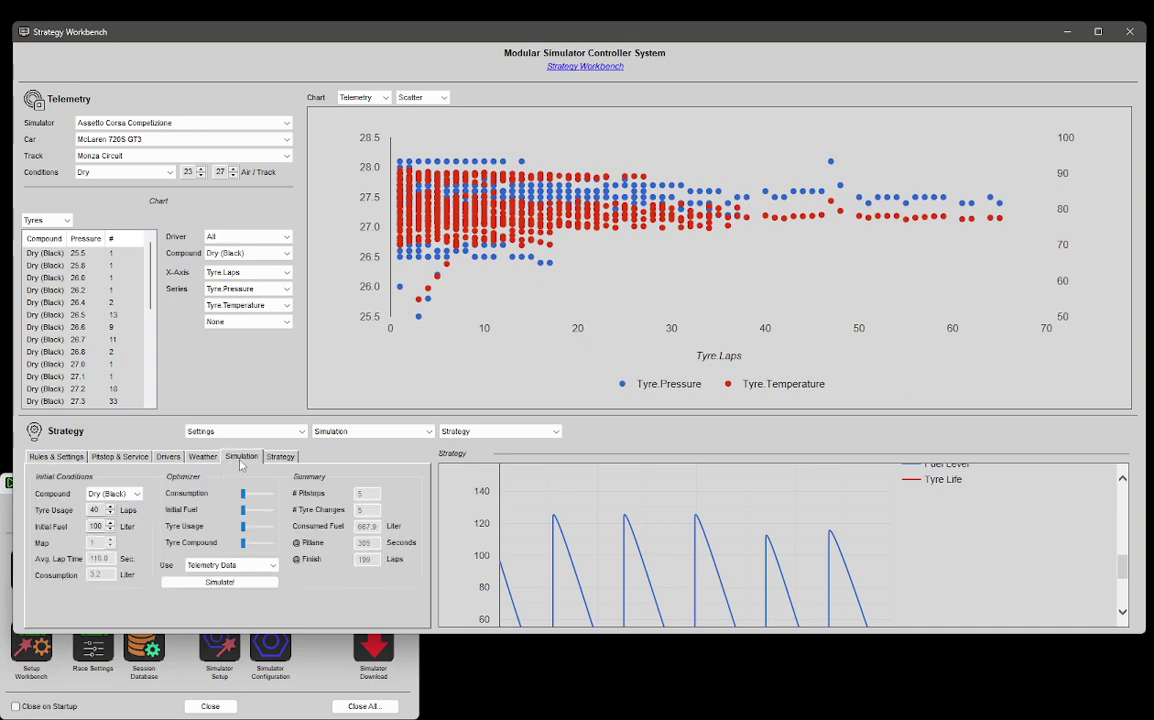
{"action": "left_click", "coordinate": [261, 588]}
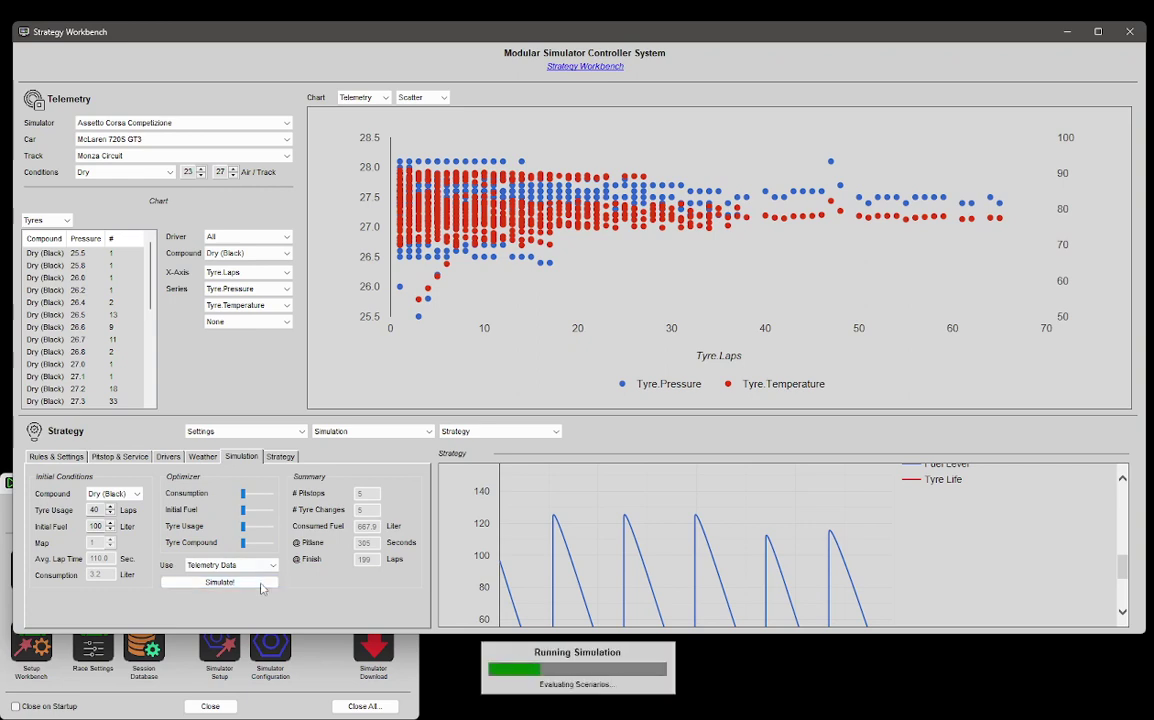
{"action": "scroll", "coordinate": [707, 567], "scroll_direction": "down", "scroll_amount": 15}
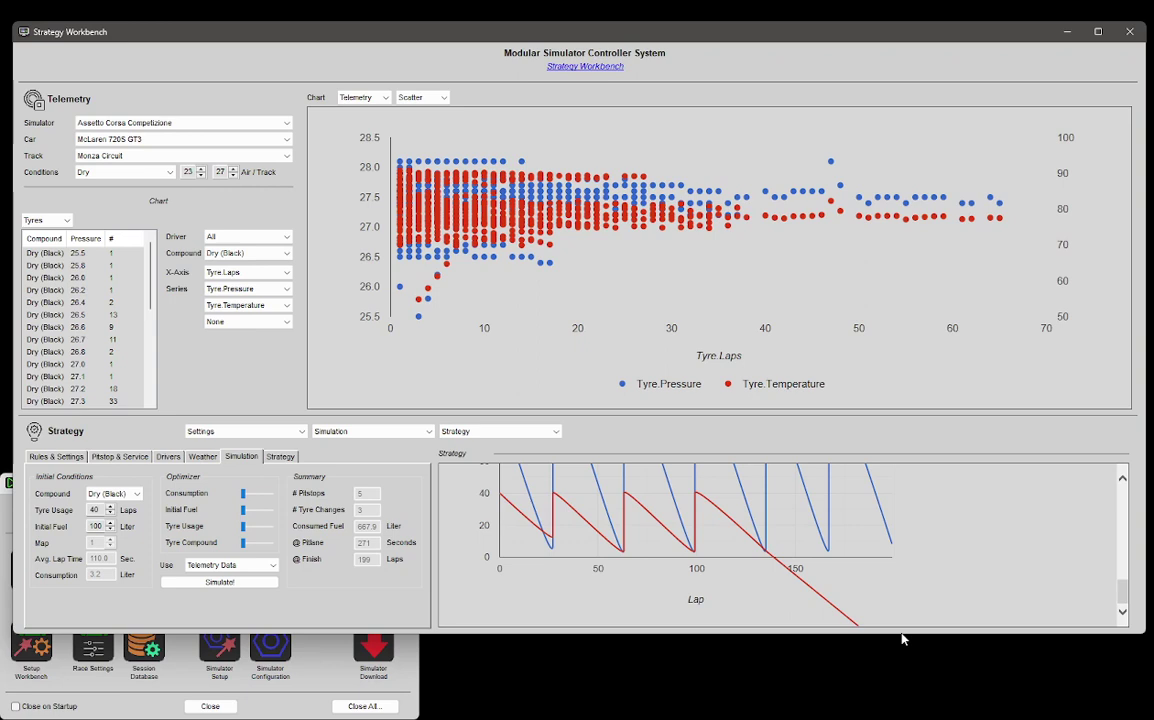
Set the initial fuel to 0 liters and raise the Initial Fuel and Tyre Usage optimizers to maximum.
{"action": "double_click", "coordinate": [95, 526]}
{"action": "type", "text": "0"}
{"action": "left_click_drag", "start_coordinate": [246, 512], "coordinate": [271, 510]}
{"action": "left_click_drag", "start_coordinate": [243, 526], "coordinate": [279, 531]}
{"action": "mouse_move", "coordinate": [271, 534]}
{"action": "left_click_drag", "start_coordinate": [271, 534], "coordinate": [276, 531]}
{"action": "left_click_drag", "start_coordinate": [277, 531], "coordinate": [275, 535]}
Run the simulation from Initial Conditions and examine the fuel level and tyre life curves across all stints.
{"action": "left_click", "coordinate": [258, 566]}
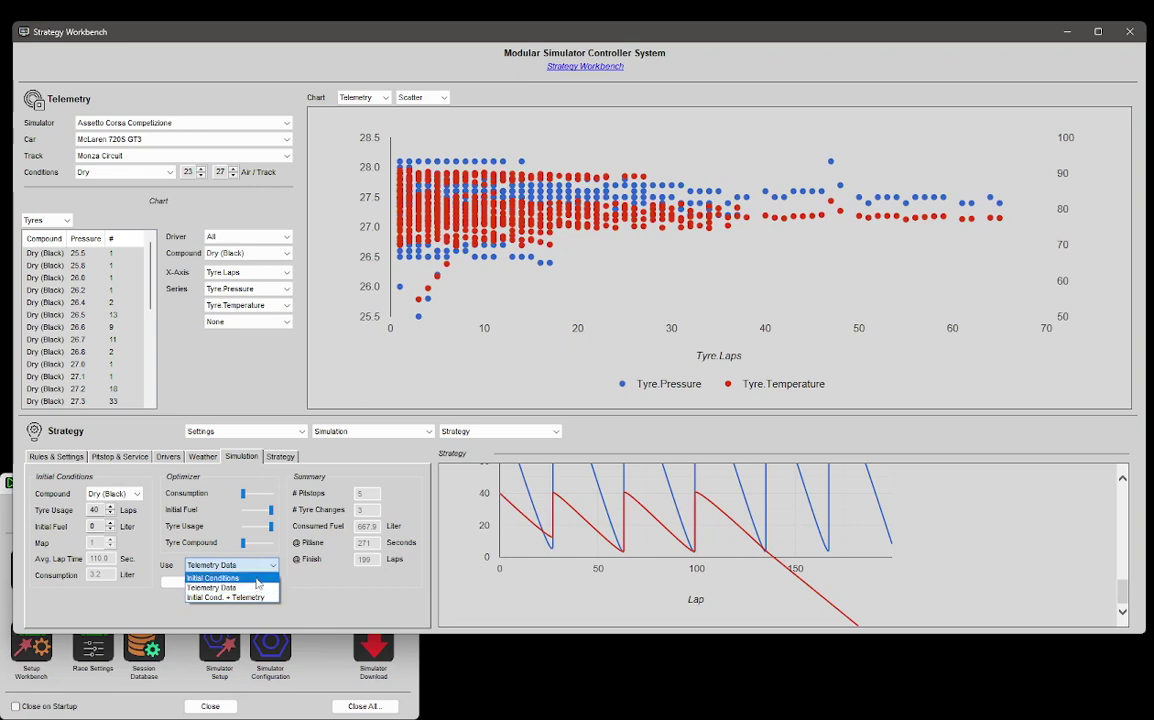
{"action": "left_click", "coordinate": [256, 579]}
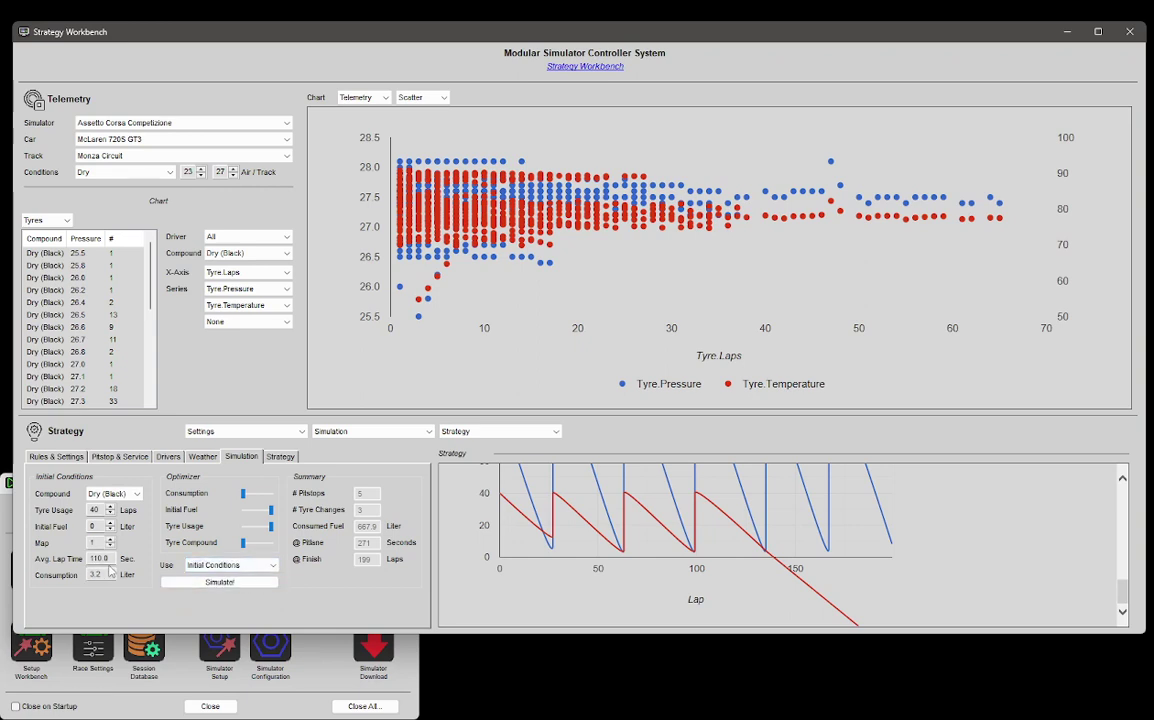
{"action": "left_click", "coordinate": [224, 588]}
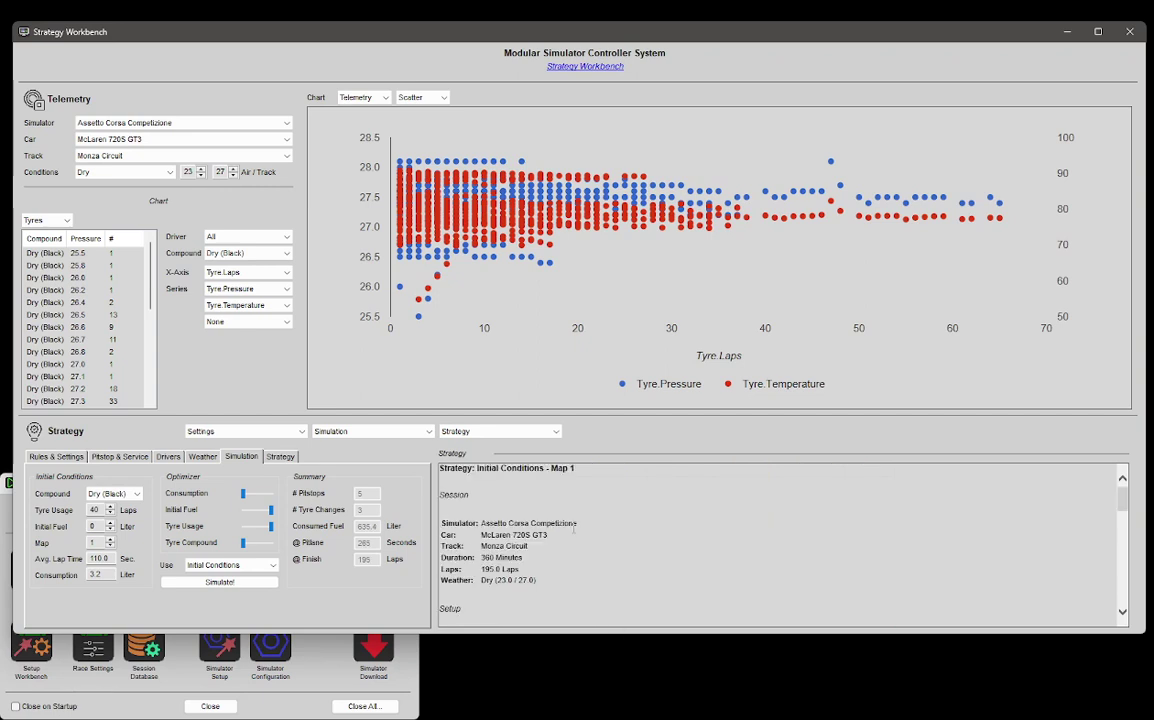
{"action": "scroll", "coordinate": [580, 531], "scroll_direction": "down", "scroll_amount": 10}
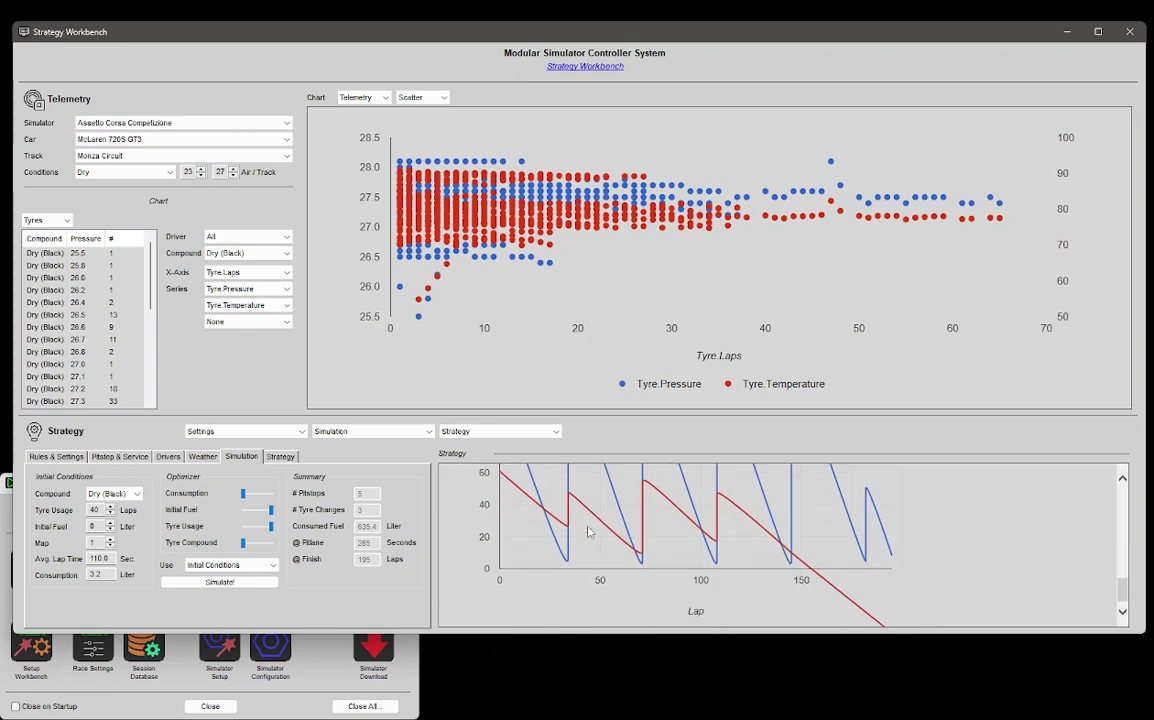
{"action": "scroll", "coordinate": [592, 532], "scroll_direction": "down", "scroll_amount": 1}
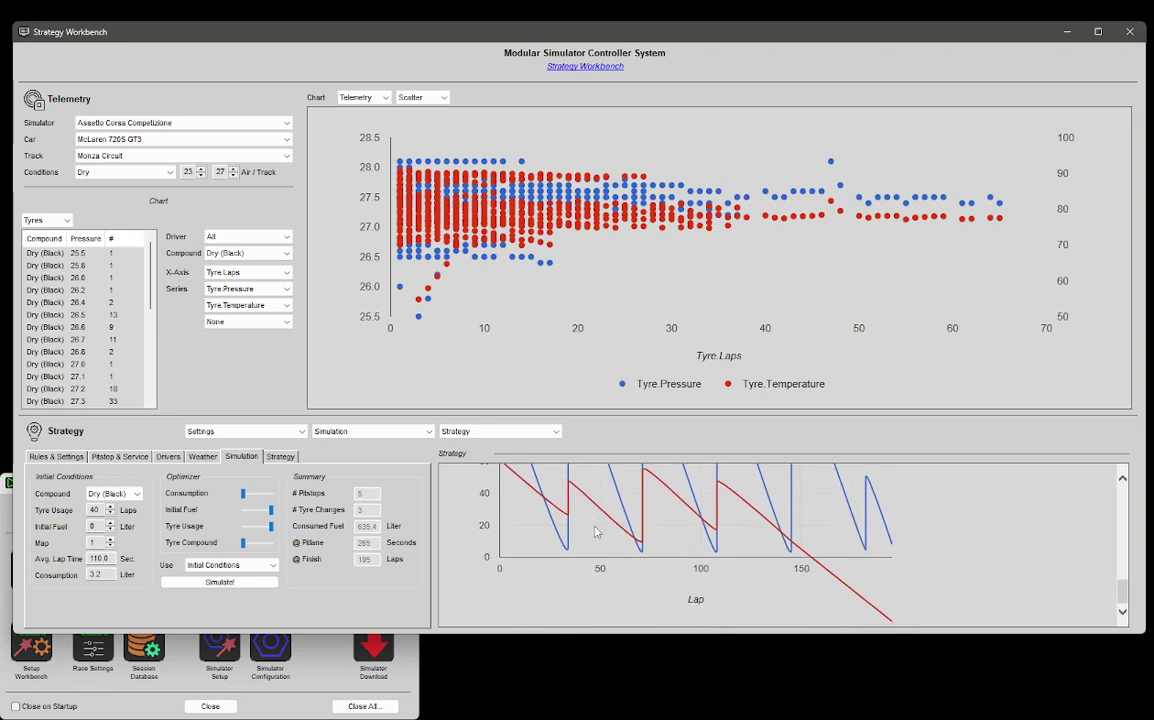
{"action": "scroll", "coordinate": [618, 562], "scroll_direction": "up", "scroll_amount": 10}
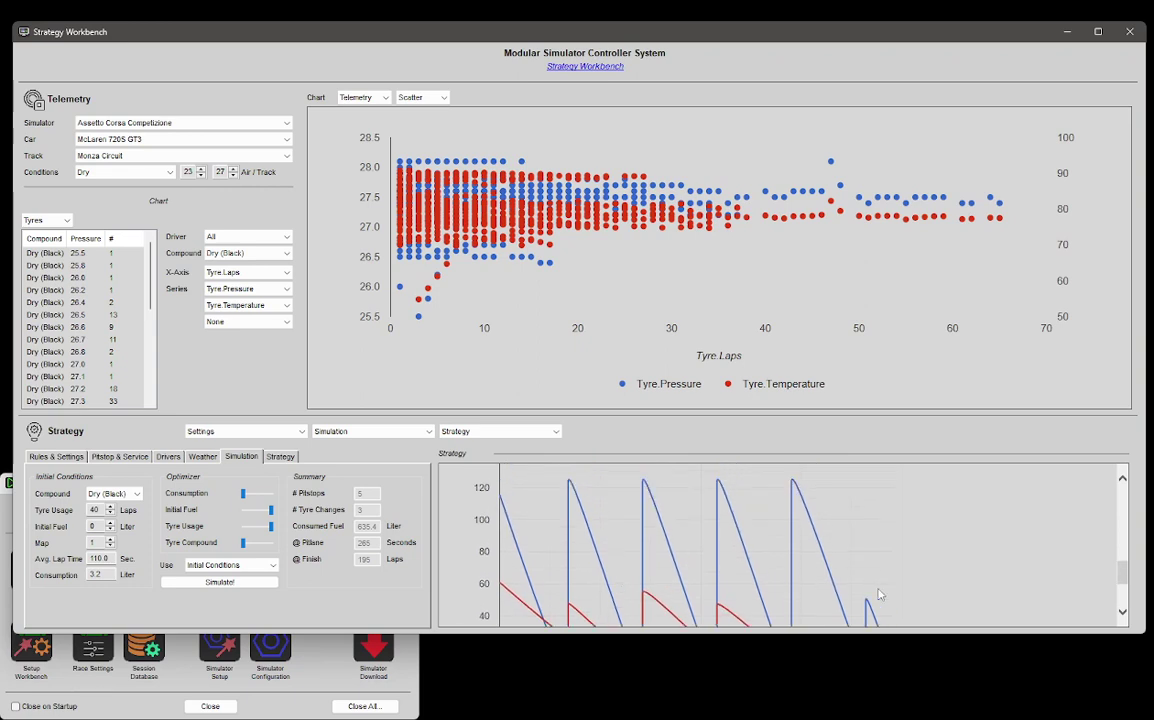
{"action": "scroll", "coordinate": [884, 581], "scroll_direction": "down", "scroll_amount": 4}
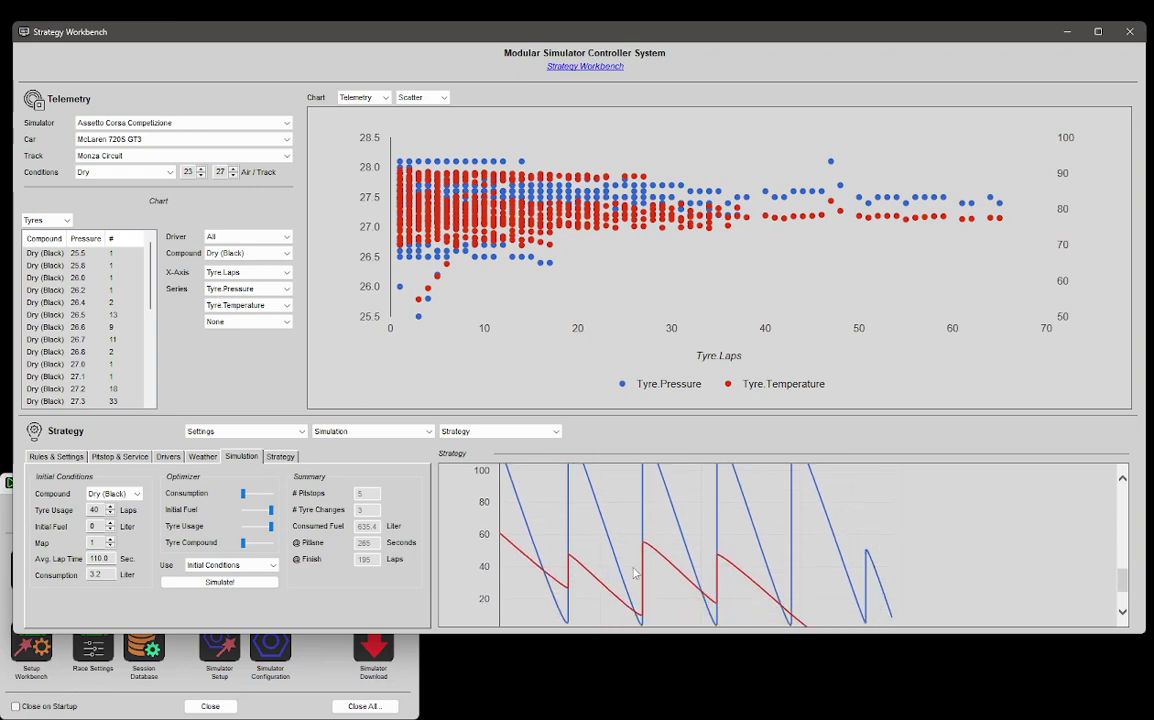
{"action": "scroll", "coordinate": [560, 510], "scroll_direction": "up", "scroll_amount": 5}
{"action": "scroll", "coordinate": [460, 541], "scroll_direction": "down", "scroll_amount": 10}
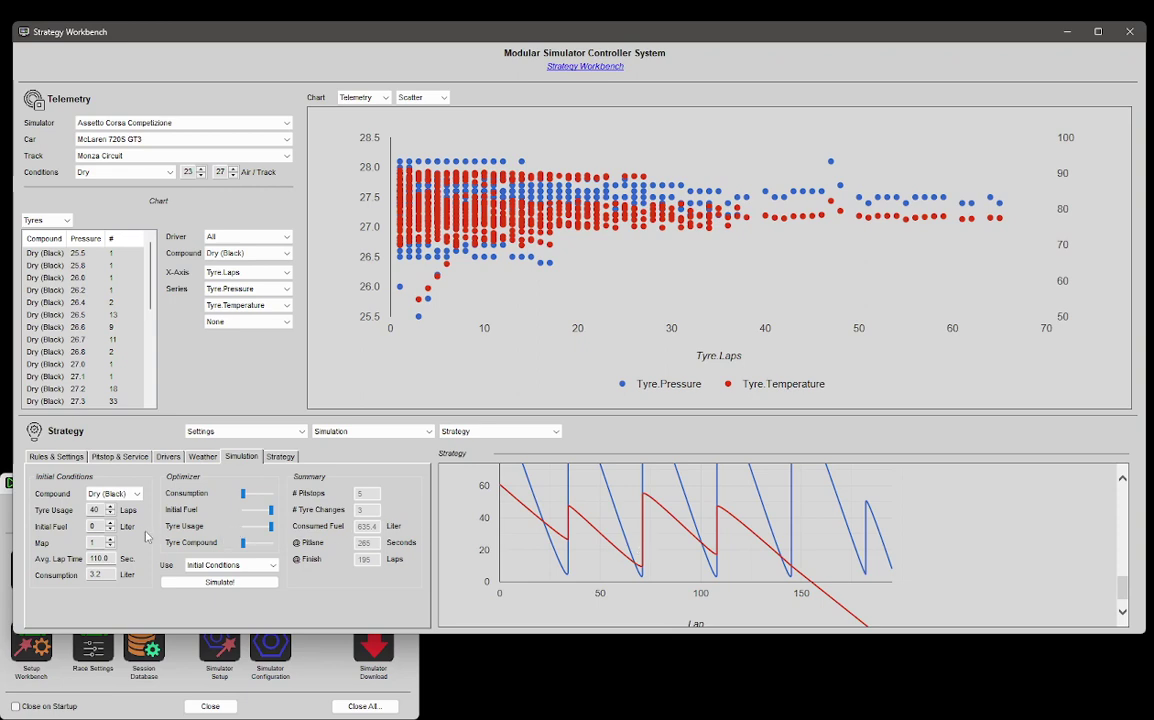
Base the Monza simulation on Telemetry Data, run it and review the resulting consumables chart.
{"action": "left_click", "coordinate": [230, 565]}
{"action": "left_click", "coordinate": [218, 588]}
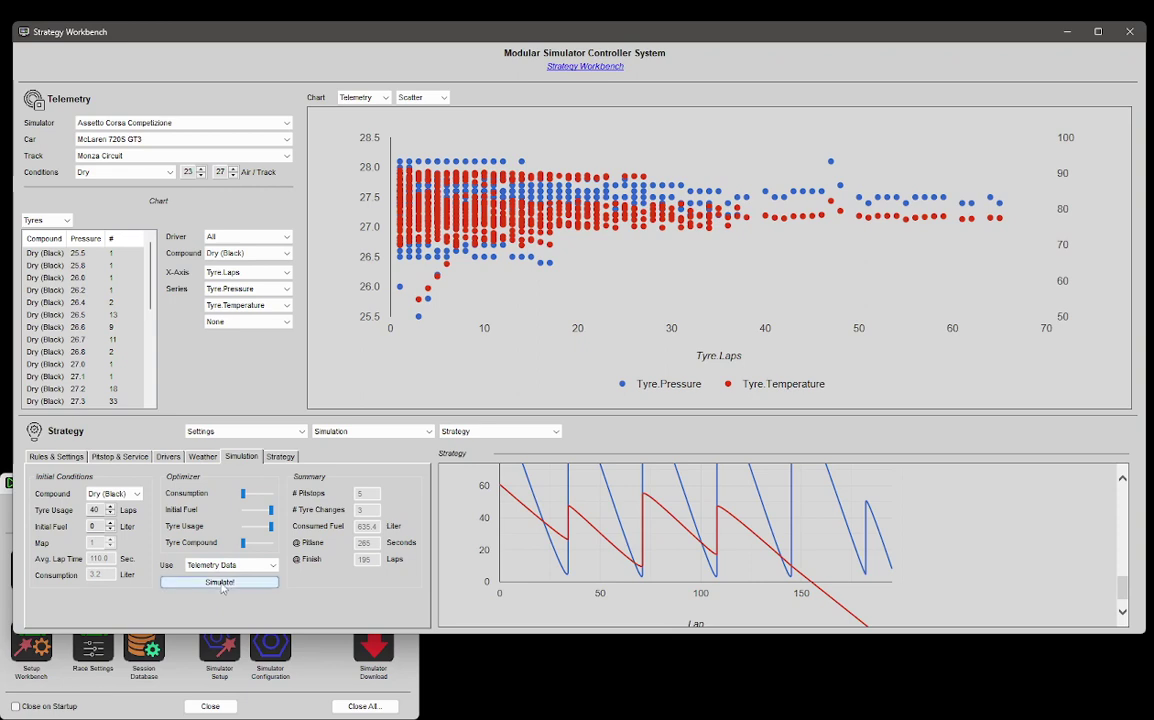
{"action": "left_click", "coordinate": [221, 584]}
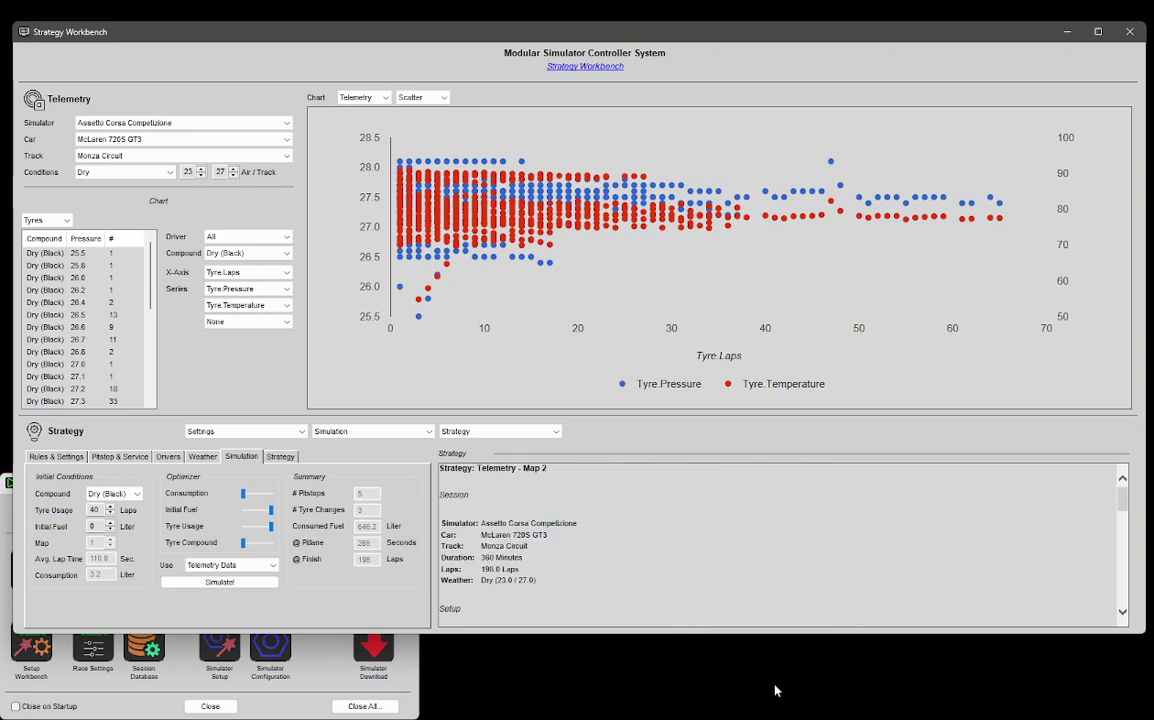
{"action": "scroll", "coordinate": [688, 565], "scroll_direction": "down", "scroll_amount": 10}
{"action": "scroll", "coordinate": [695, 552], "scroll_direction": "down", "scroll_amount": 5}
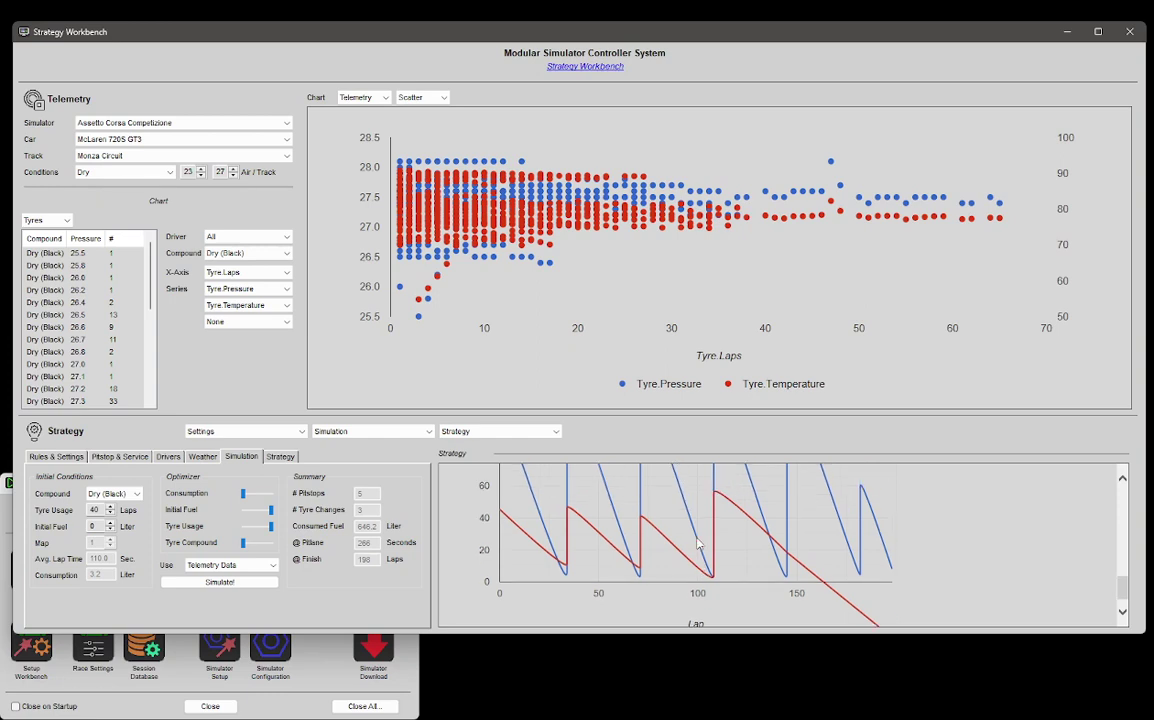
{"action": "mouse_move", "coordinate": [783, 553]}
Simulate from Initial Conditions with tyre usage set to 35 laps and review the consumables chart and stint table.
{"action": "left_click", "coordinate": [110, 514]}
{"action": "left_click", "coordinate": [110, 514]}
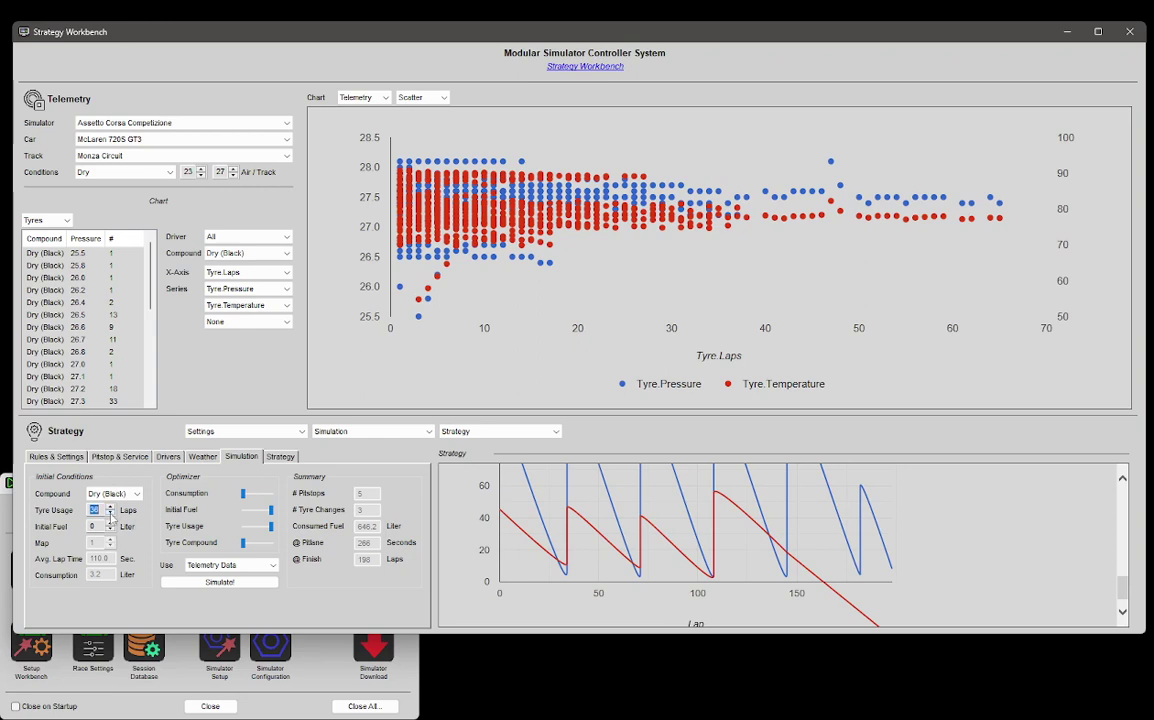
{"action": "left_click", "coordinate": [237, 565]}
{"action": "left_click", "coordinate": [212, 580]}
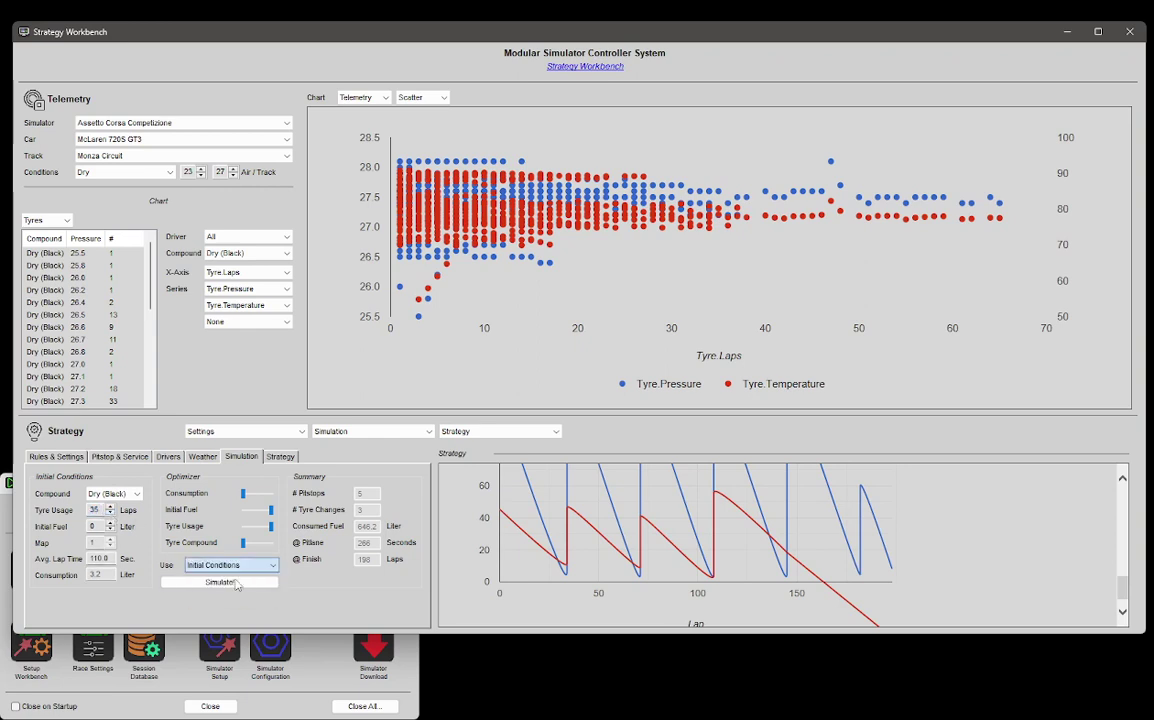
{"action": "left_click", "coordinate": [219, 582]}
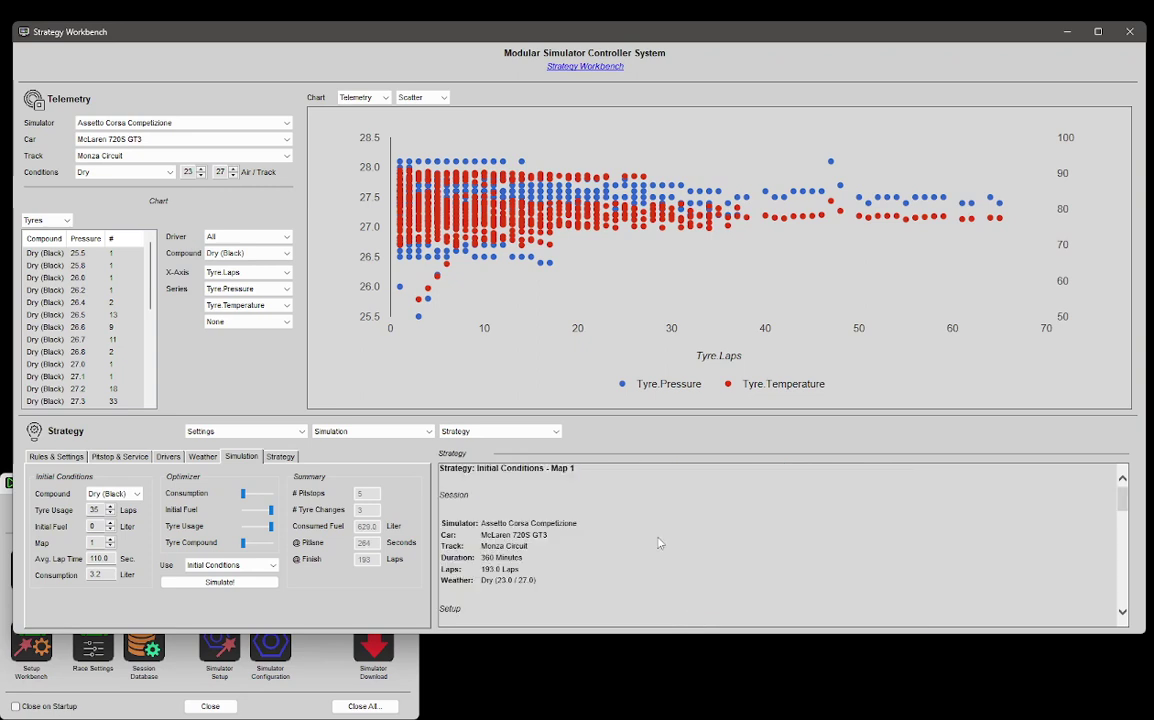
{"action": "scroll", "coordinate": [659, 543], "scroll_direction": "down", "scroll_amount": 3}
{"action": "scroll", "coordinate": [659, 543], "scroll_direction": "down", "scroll_amount": 5}
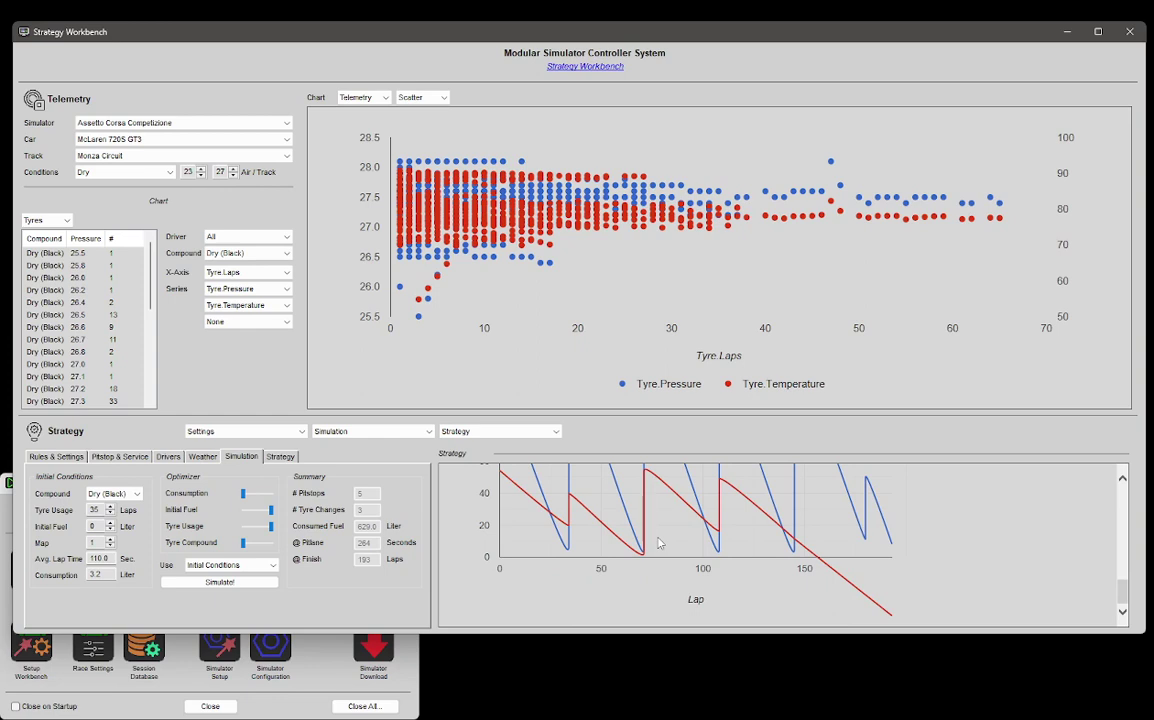
{"action": "scroll", "coordinate": [659, 543], "scroll_direction": "up", "scroll_amount": 2}
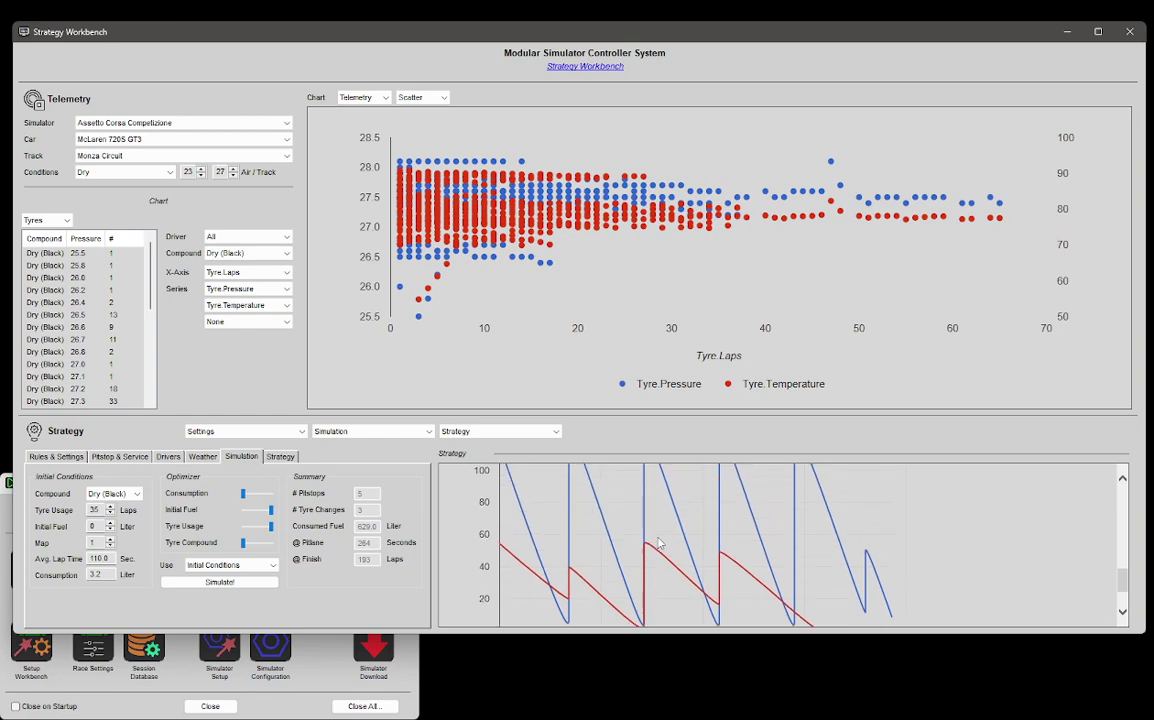
{"action": "scroll", "coordinate": [659, 543], "scroll_direction": "up", "scroll_amount": 3}
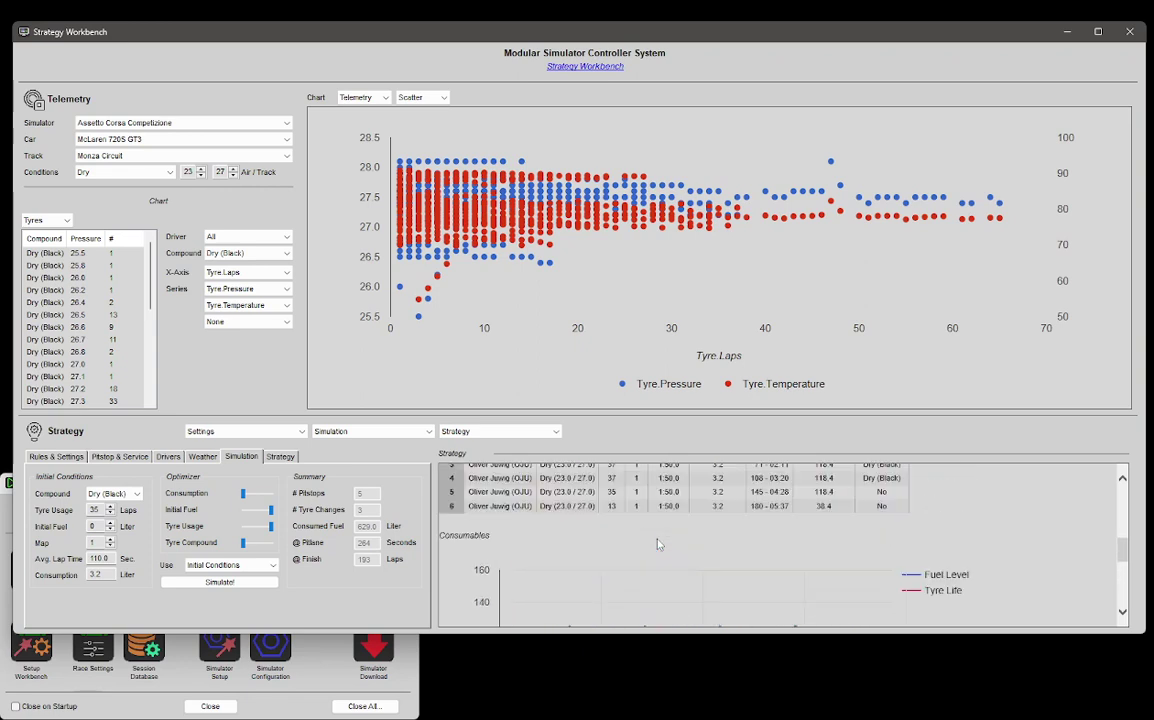
{"action": "scroll", "coordinate": [659, 543], "scroll_direction": "up", "scroll_amount": 2}
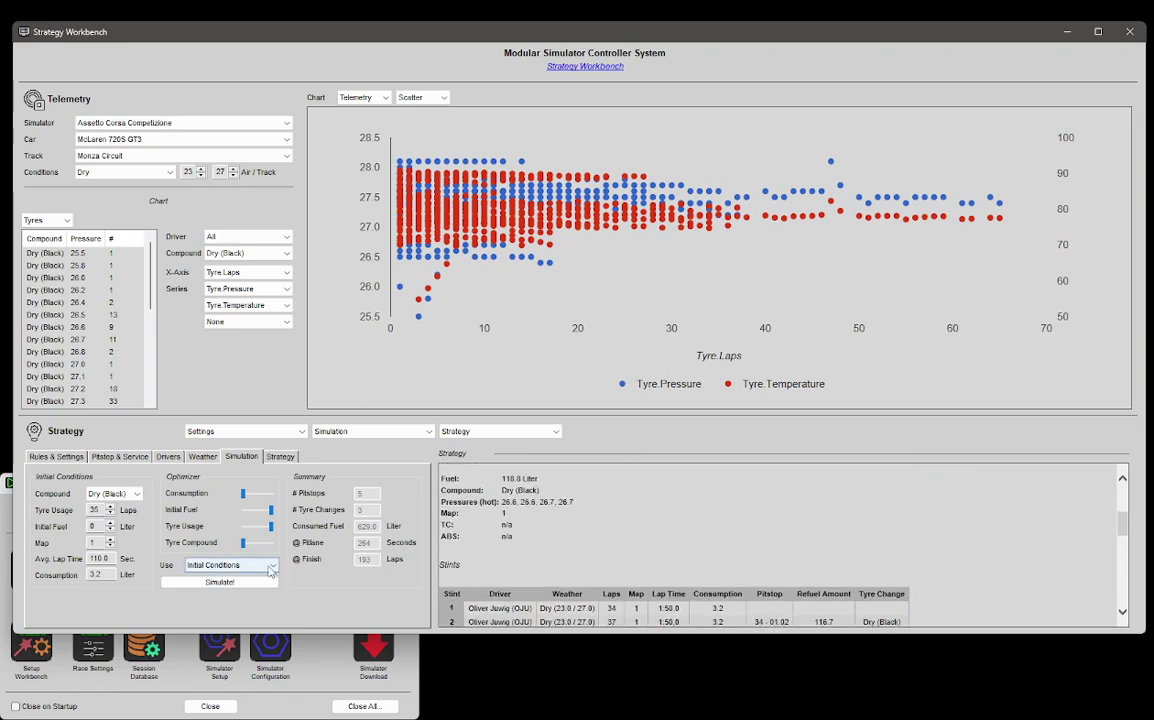
Review the race rules and the pitstop and service settings behind the simulation.
{"action": "left_click", "coordinate": [49, 457]}
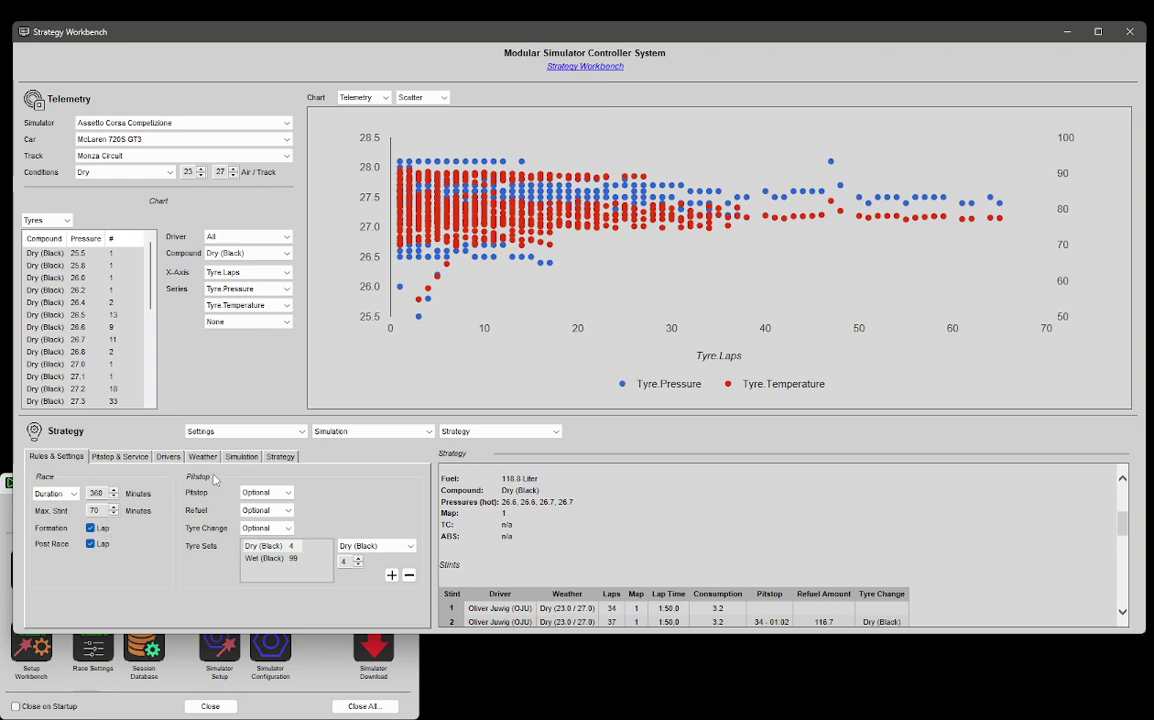
{"action": "left_click", "coordinate": [137, 459]}
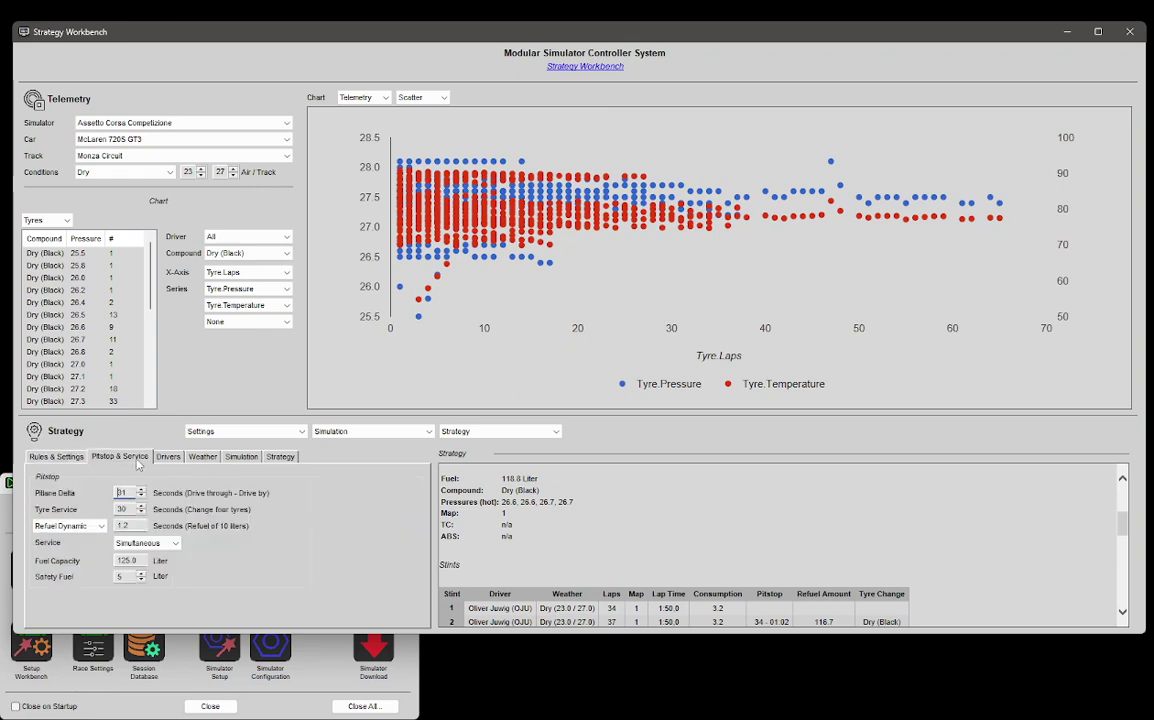
{"action": "left_click", "coordinate": [241, 456]}
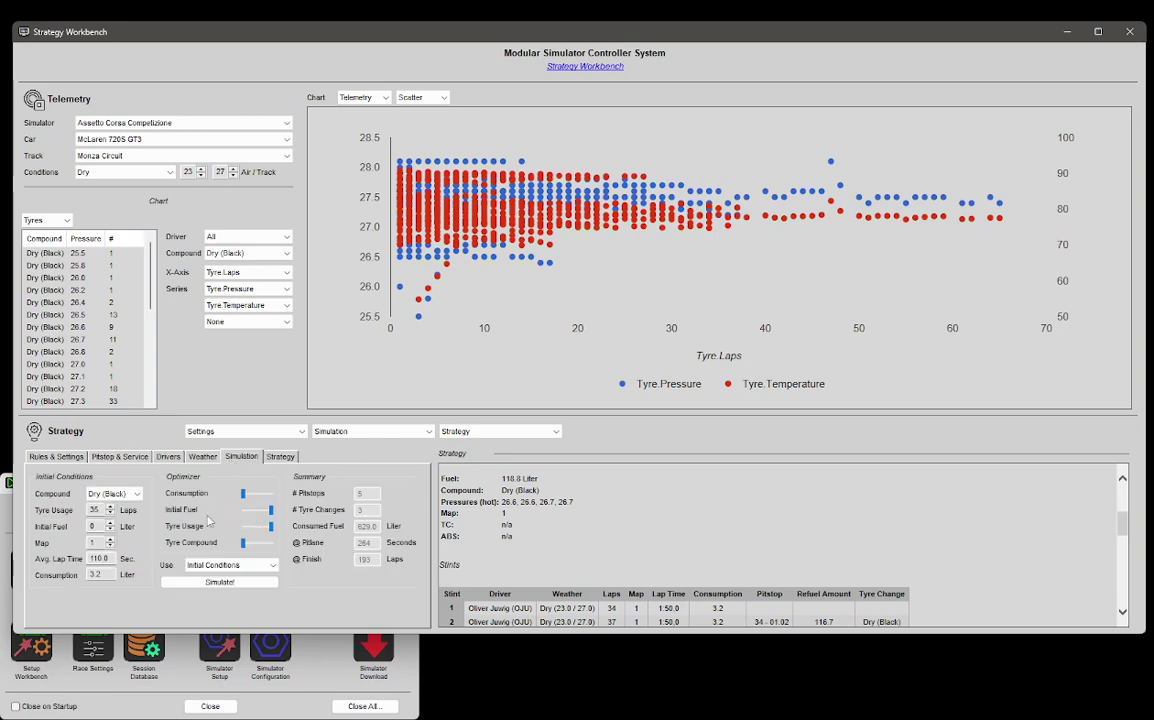
Set the initial fuel to 20 liters and initialize the strategy settings from the database.
{"action": "left_click", "coordinate": [111, 523]}
{"action": "type", "text": "6"}
{"action": "left_click", "coordinate": [250, 431]}
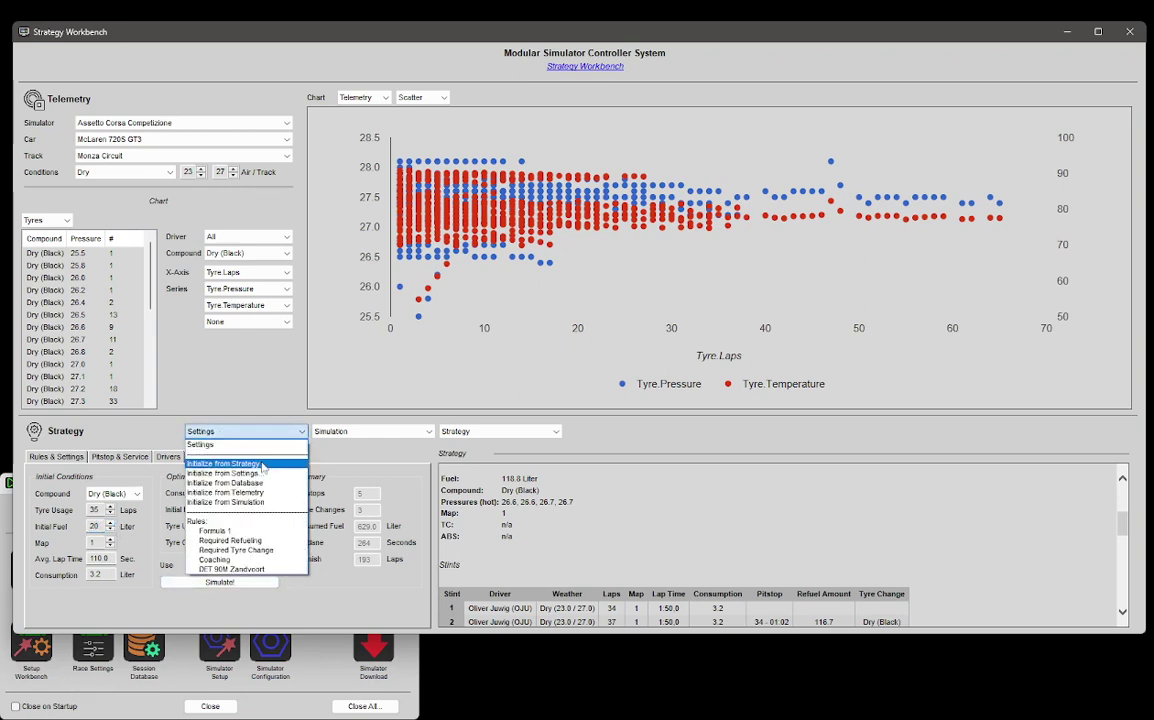
{"action": "left_click", "coordinate": [266, 484]}
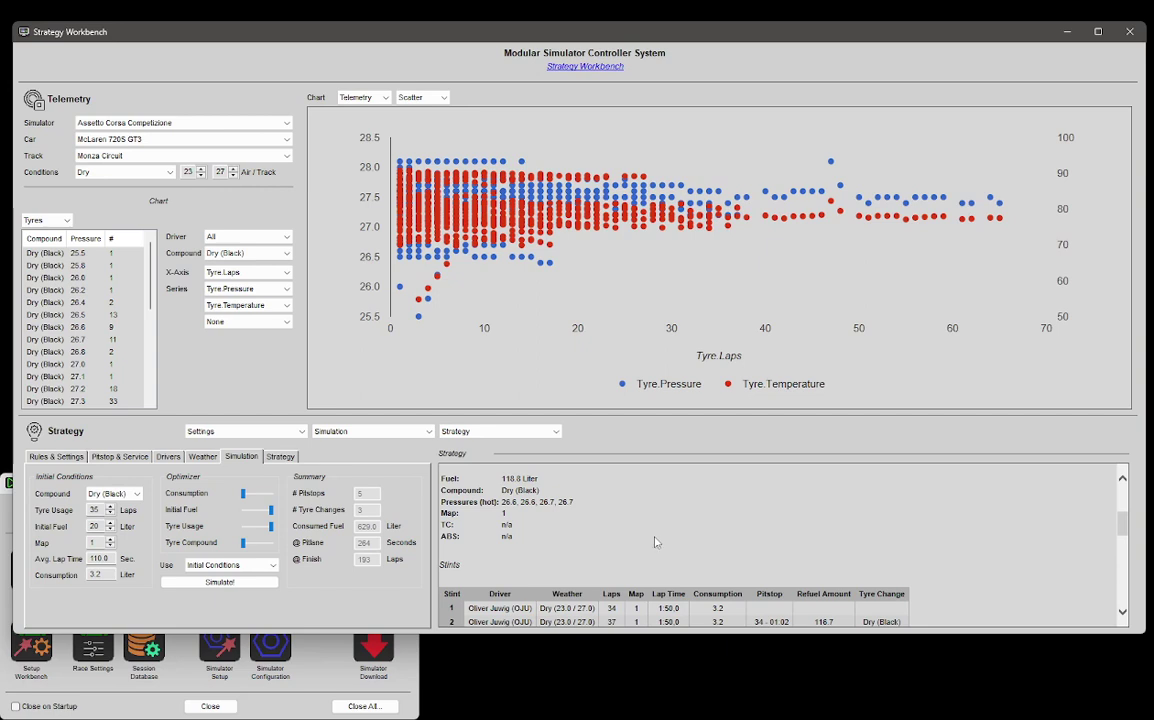
Review the simulated strategy's stints and consumables chart, and rerun the simulation.
{"action": "scroll", "coordinate": [655, 542], "scroll_direction": "down", "scroll_amount": 10}
{"action": "scroll", "coordinate": [655, 542], "scroll_direction": "down", "scroll_amount": 1}
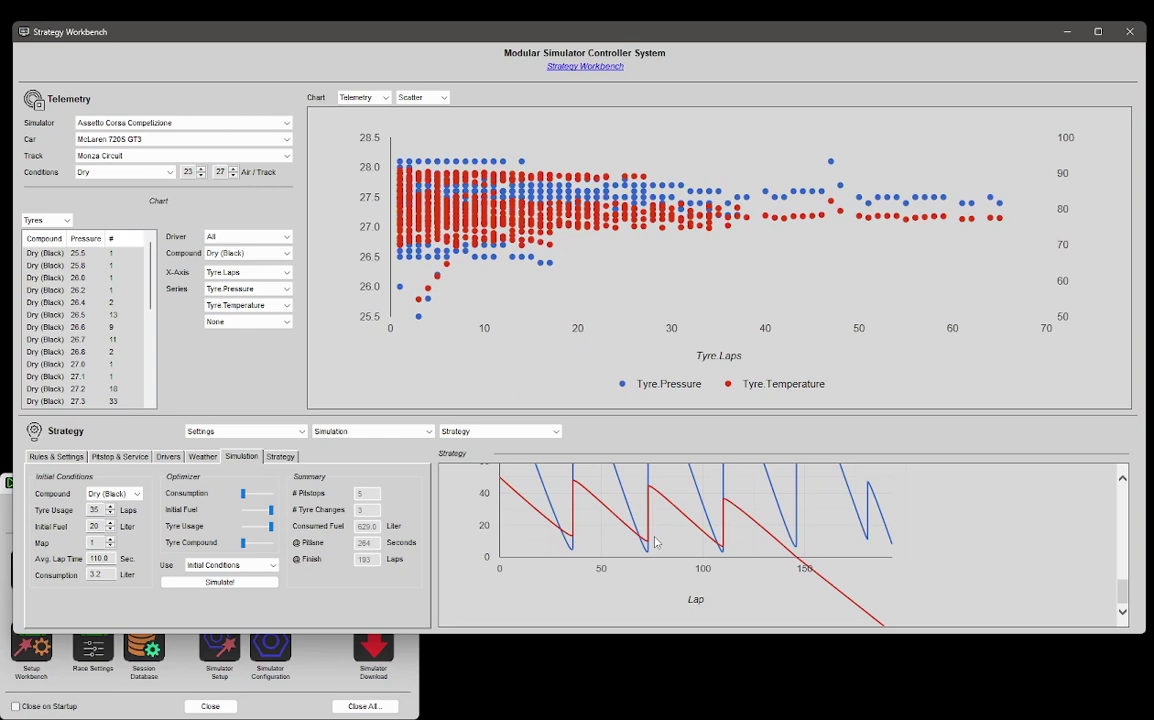
{"action": "left_click", "coordinate": [219, 582]}
Load the current race strategy and review its setup data and consumables chart.
{"action": "left_click", "coordinate": [455, 431]}
{"action": "left_click", "coordinate": [512, 465]}
{"action": "scroll", "coordinate": [630, 540], "scroll_direction": "down", "scroll_amount": 10}
{"action": "scroll", "coordinate": [633, 523], "scroll_direction": "up", "scroll_amount": 3}
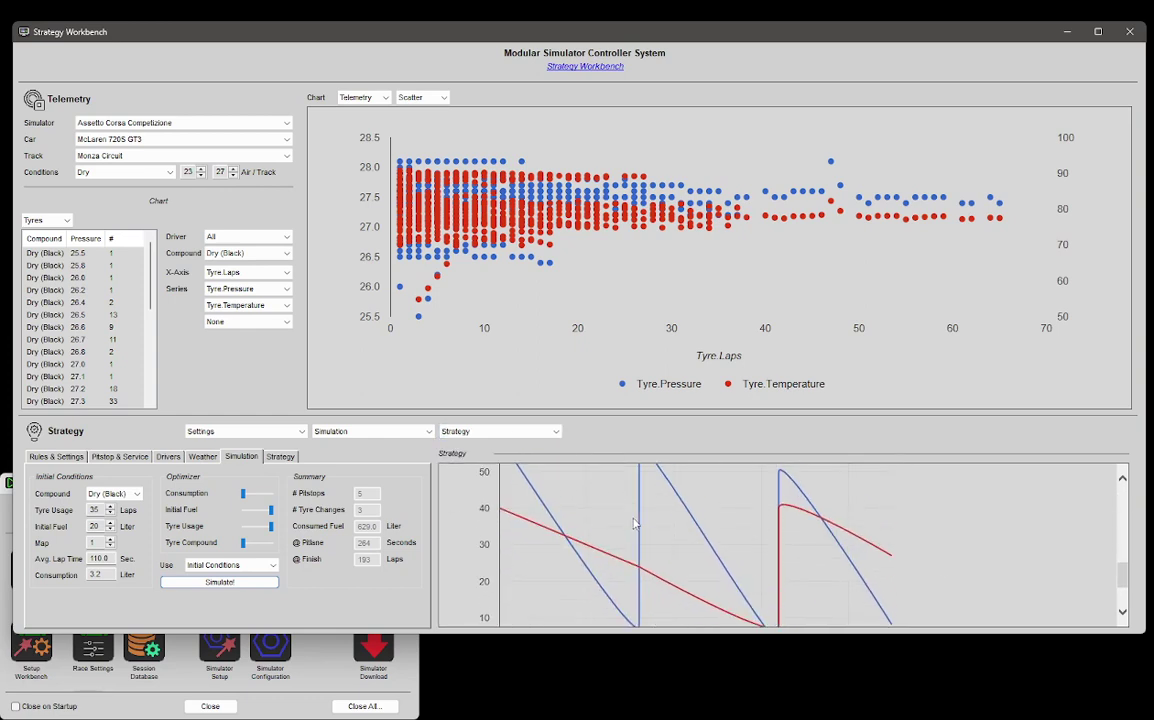
{"action": "scroll", "coordinate": [634, 524], "scroll_direction": "up", "scroll_amount": 3}
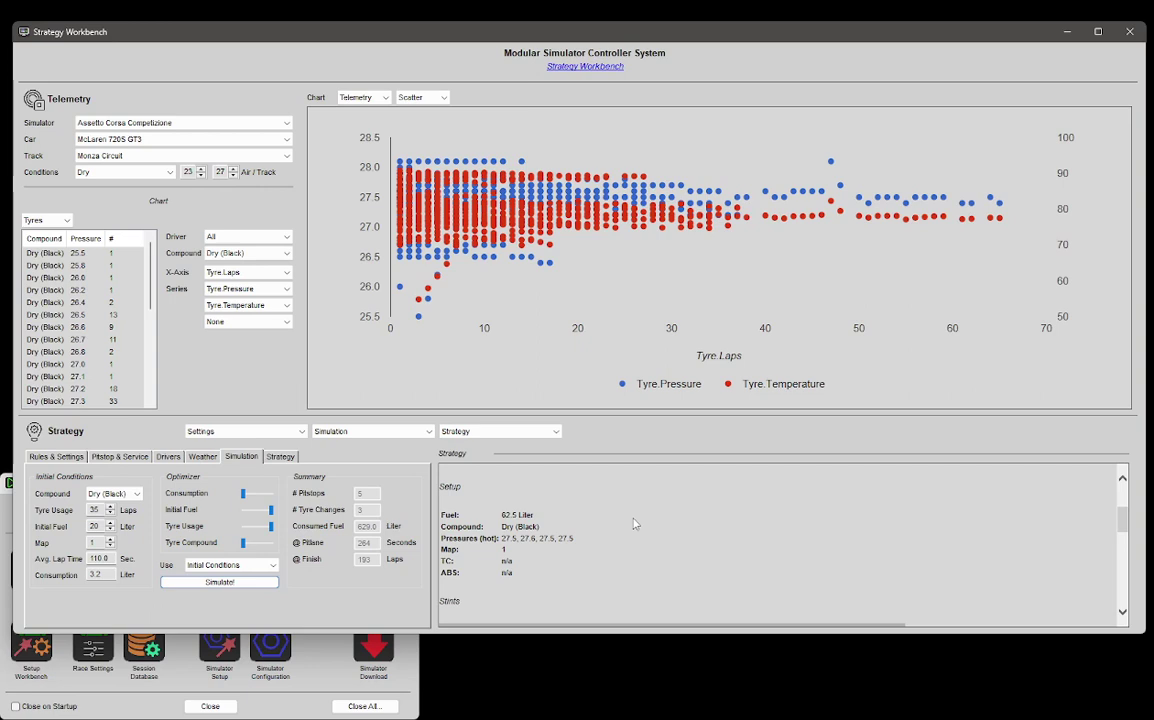
{"action": "scroll", "coordinate": [634, 524], "scroll_direction": "down", "scroll_amount": 10}
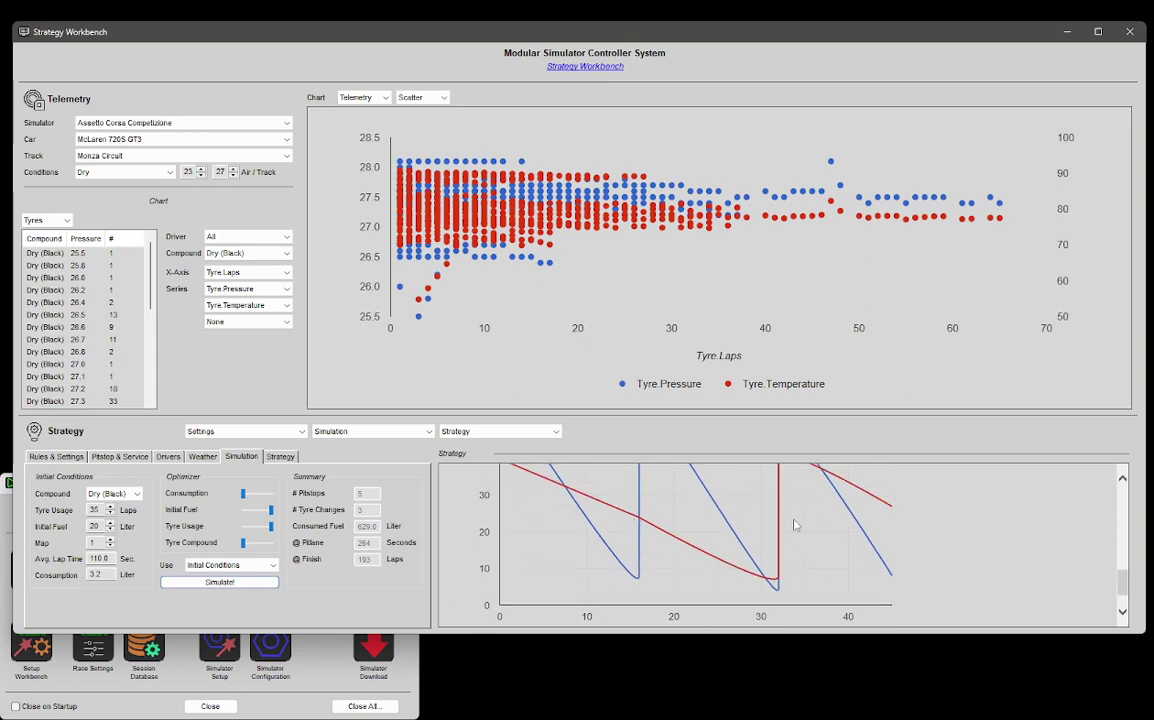
{"action": "left_click", "coordinate": [508, 433]}
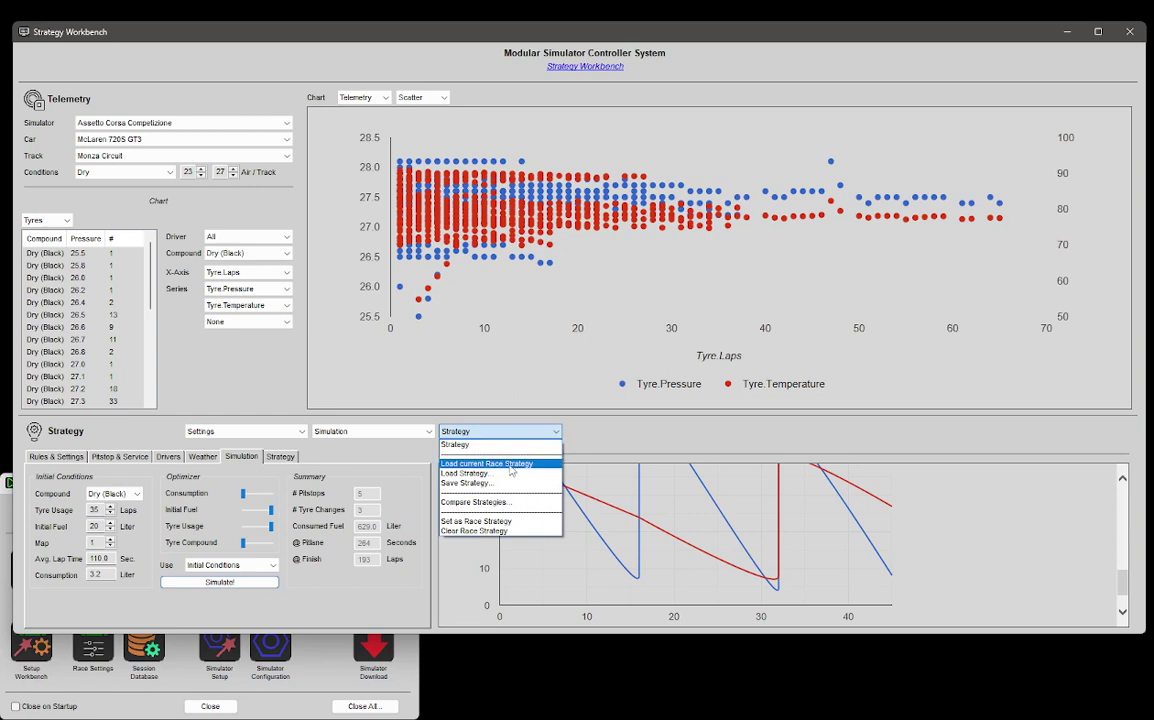
{"action": "left_click", "coordinate": [334, 476]}
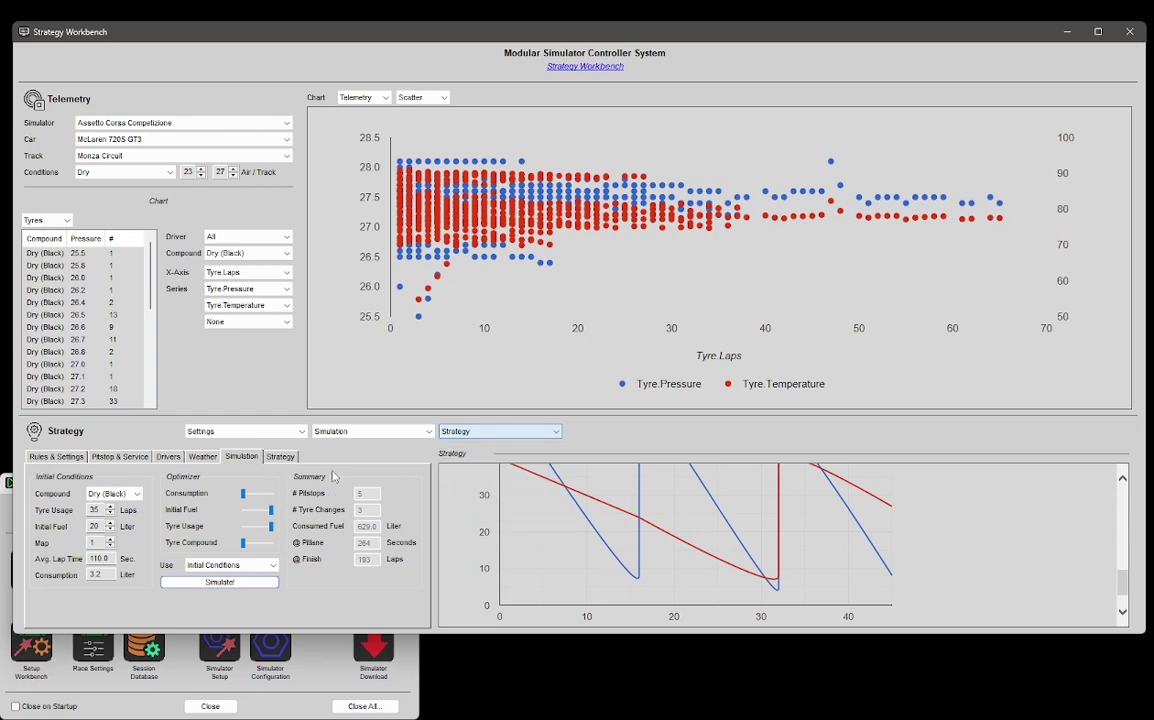
Simulate with the Initial Fuel optimizer at its minimum and 120 liters of initial fuel, and review the consumables chart.
{"action": "left_click", "coordinate": [270, 516]}
{"action": "left_click_drag", "start_coordinate": [268, 511], "coordinate": [243, 511]}
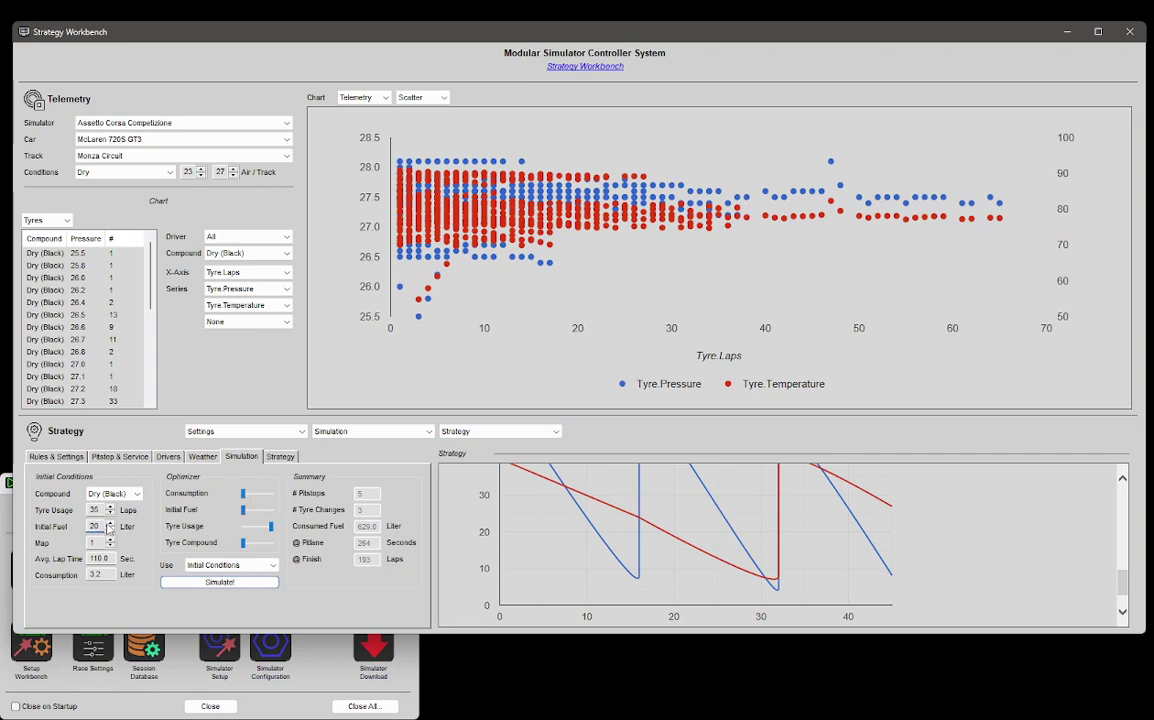
{"action": "type", "text": "1"}
{"action": "left_click", "coordinate": [228, 583]}
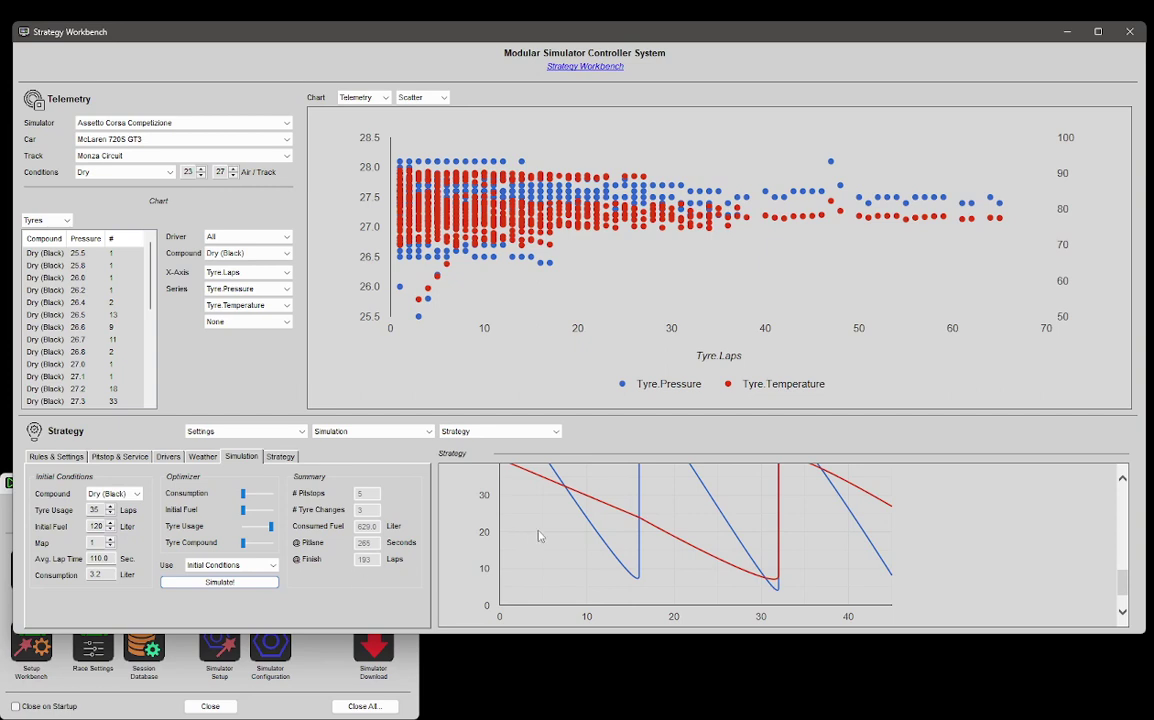
{"action": "scroll", "coordinate": [600, 533], "scroll_direction": "down", "scroll_amount": 10}
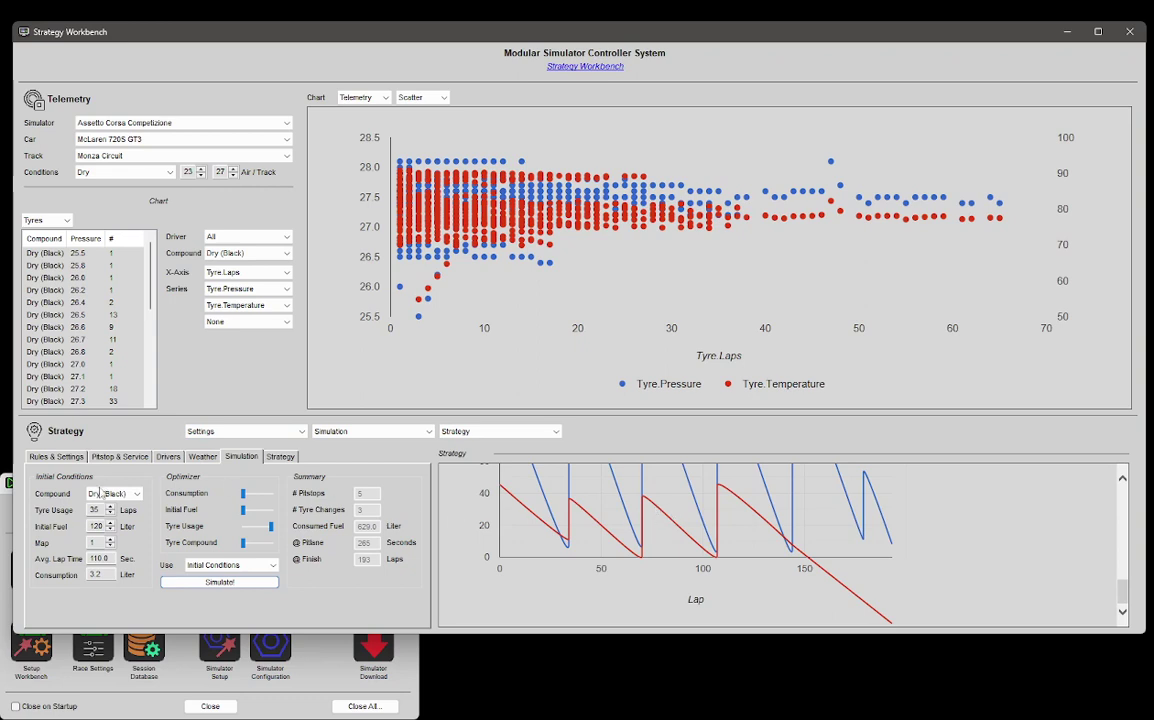
Look over the options for initializing the settings and the pitstop and service parameters.
{"action": "left_click", "coordinate": [210, 436]}
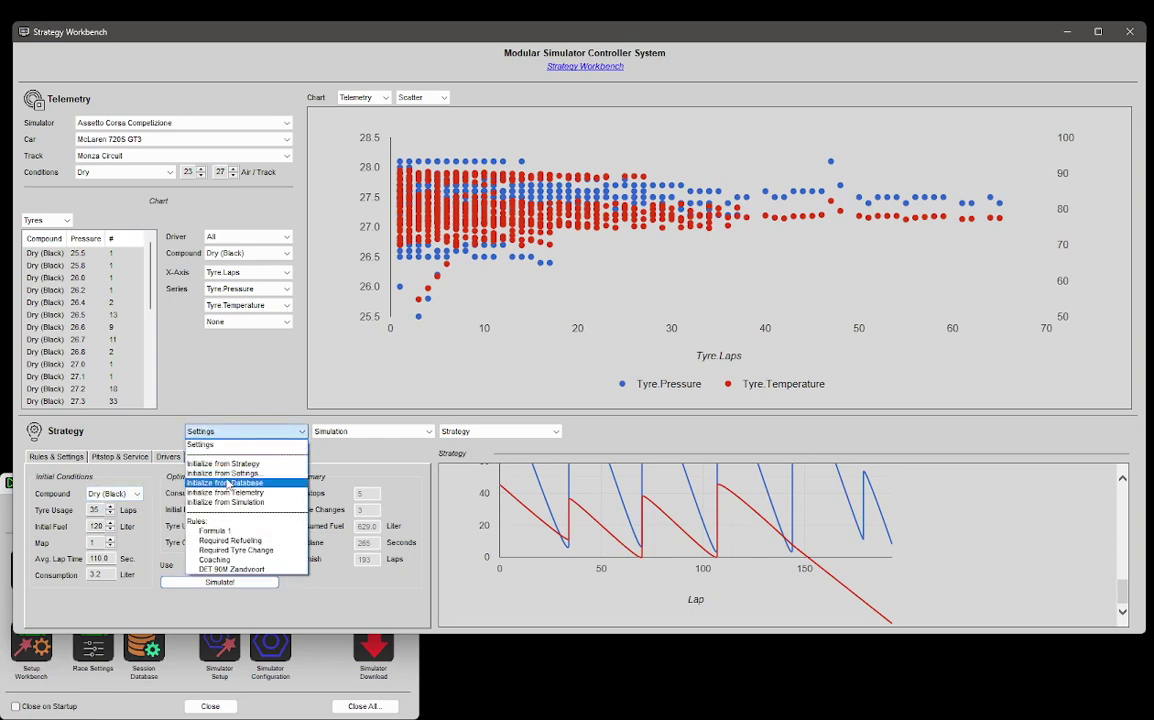
{"action": "key", "text": "Home"}
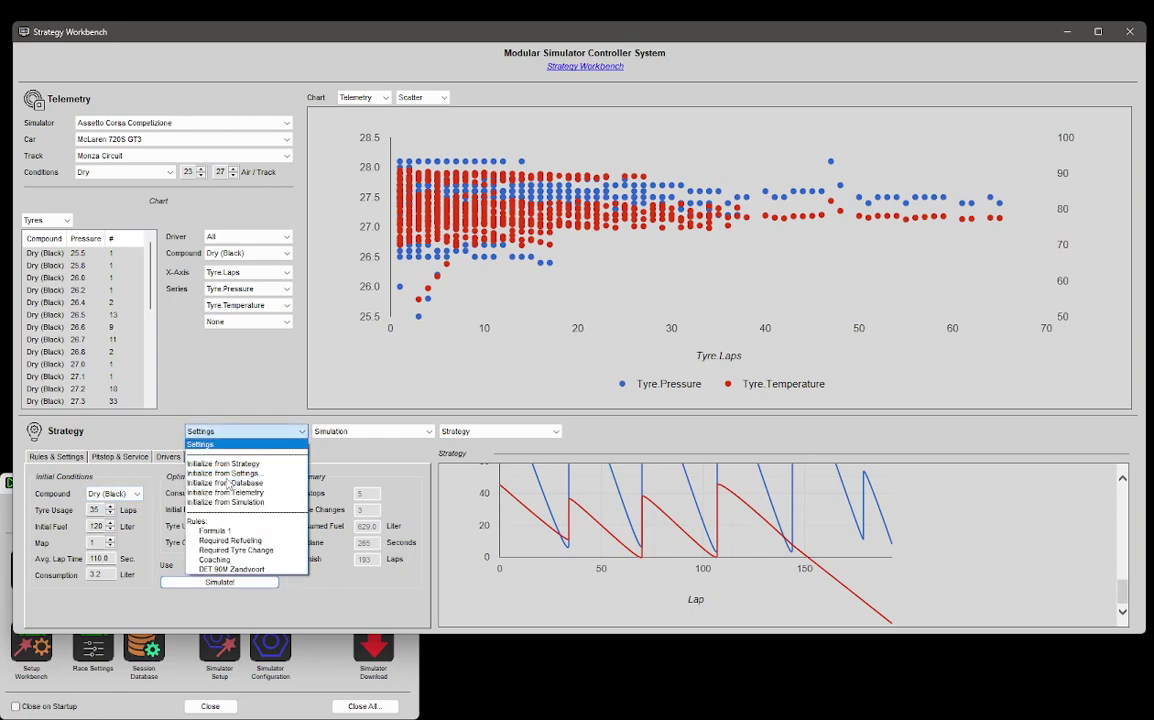
{"action": "left_click", "coordinate": [336, 461]}
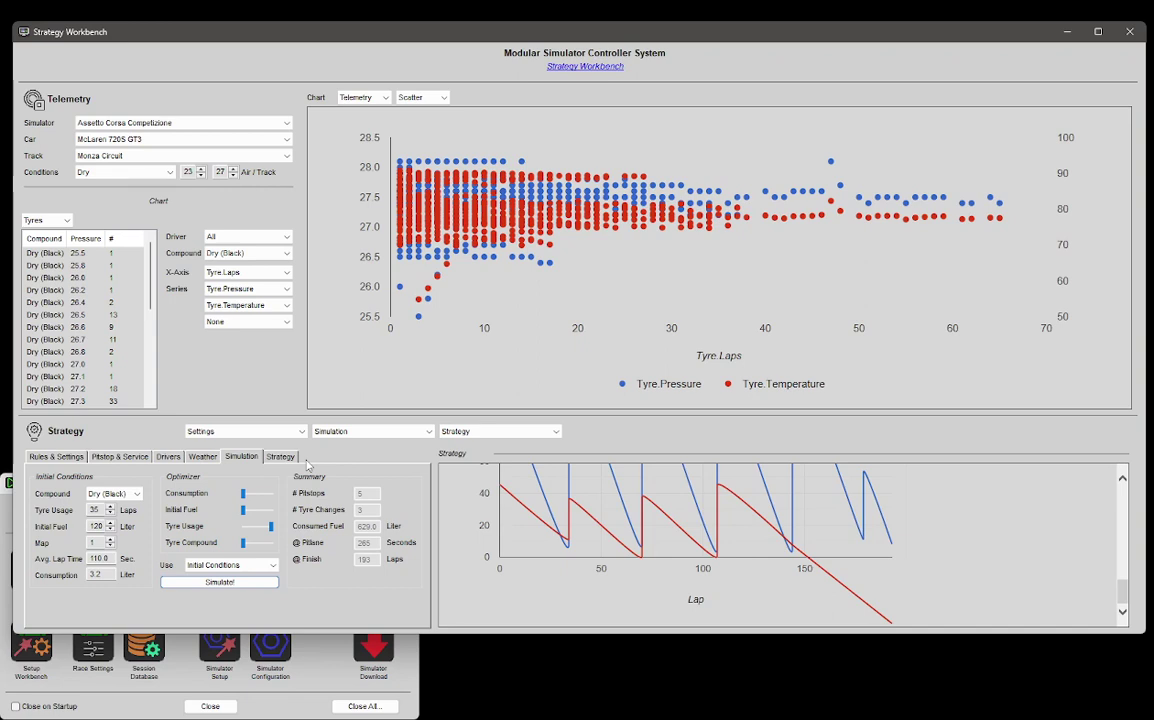
{"action": "left_click", "coordinate": [119, 456]}
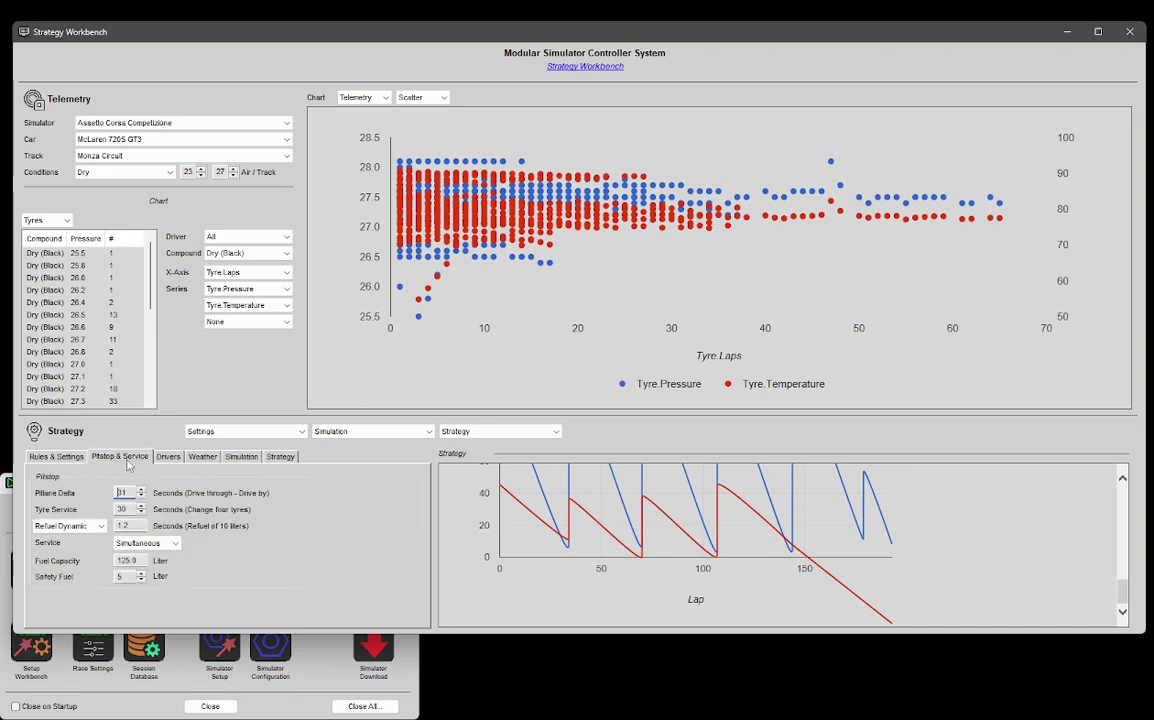
Try the Window option for the pitstop rule and settle on Required with 1 pitstop.
{"action": "left_click", "coordinate": [78, 457]}
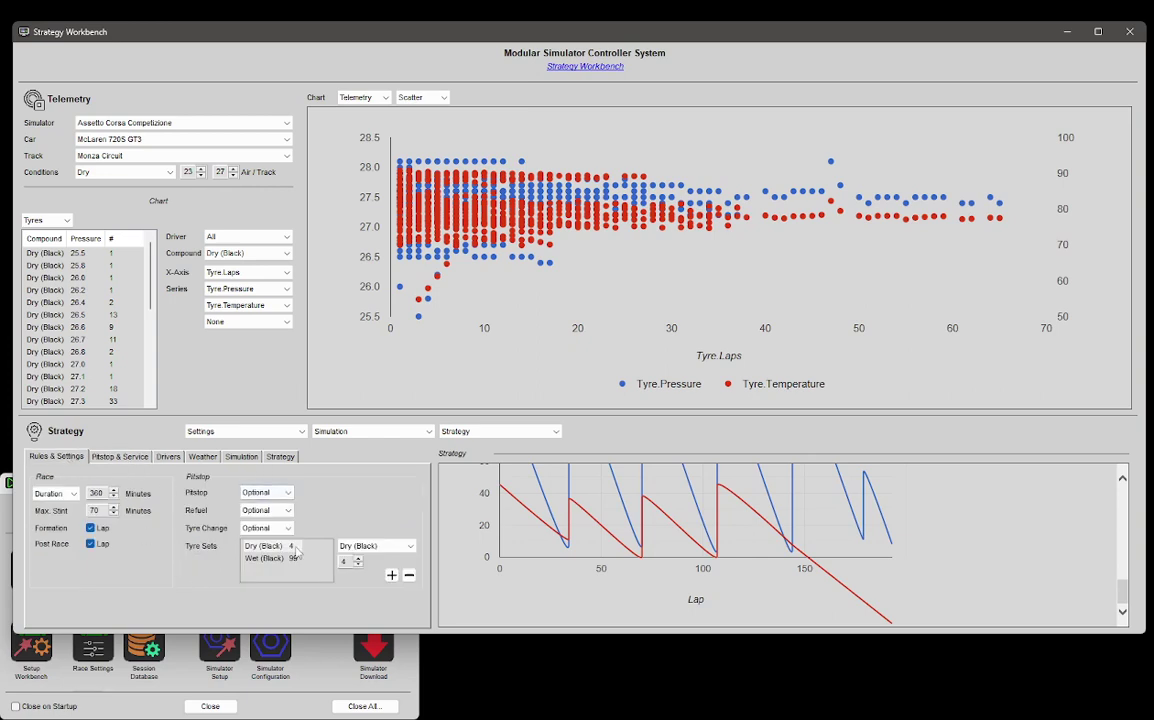
{"action": "left_click", "coordinate": [266, 493]}
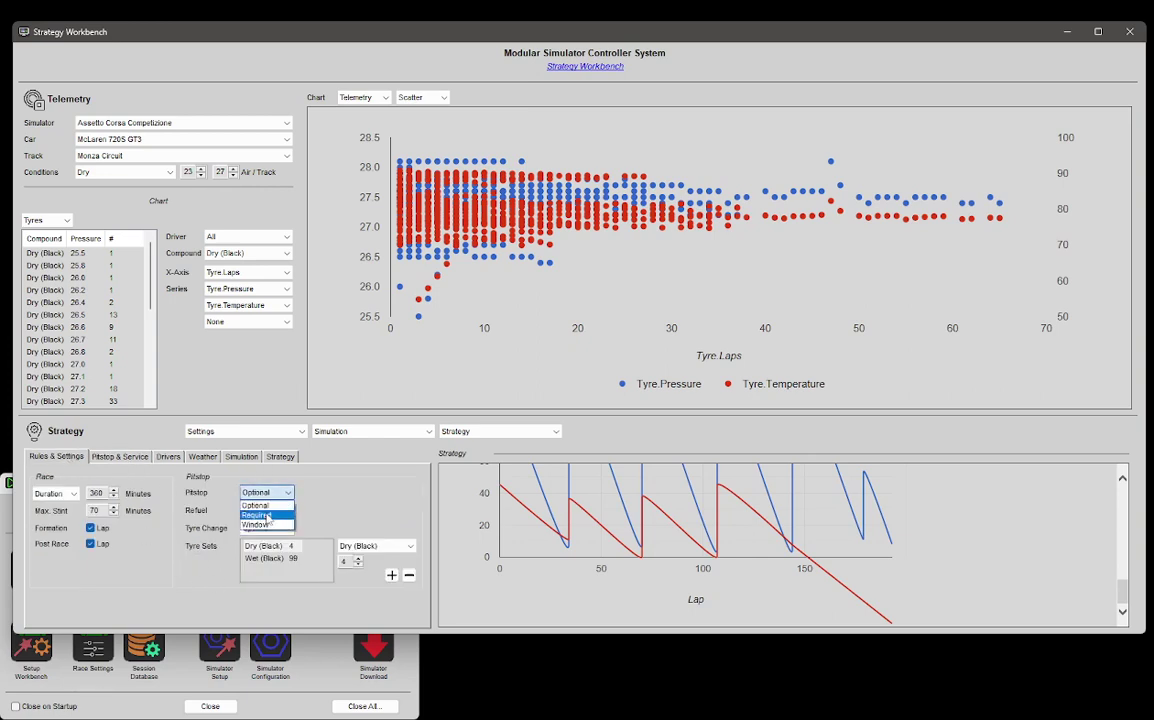
{"action": "left_click", "coordinate": [257, 525]}
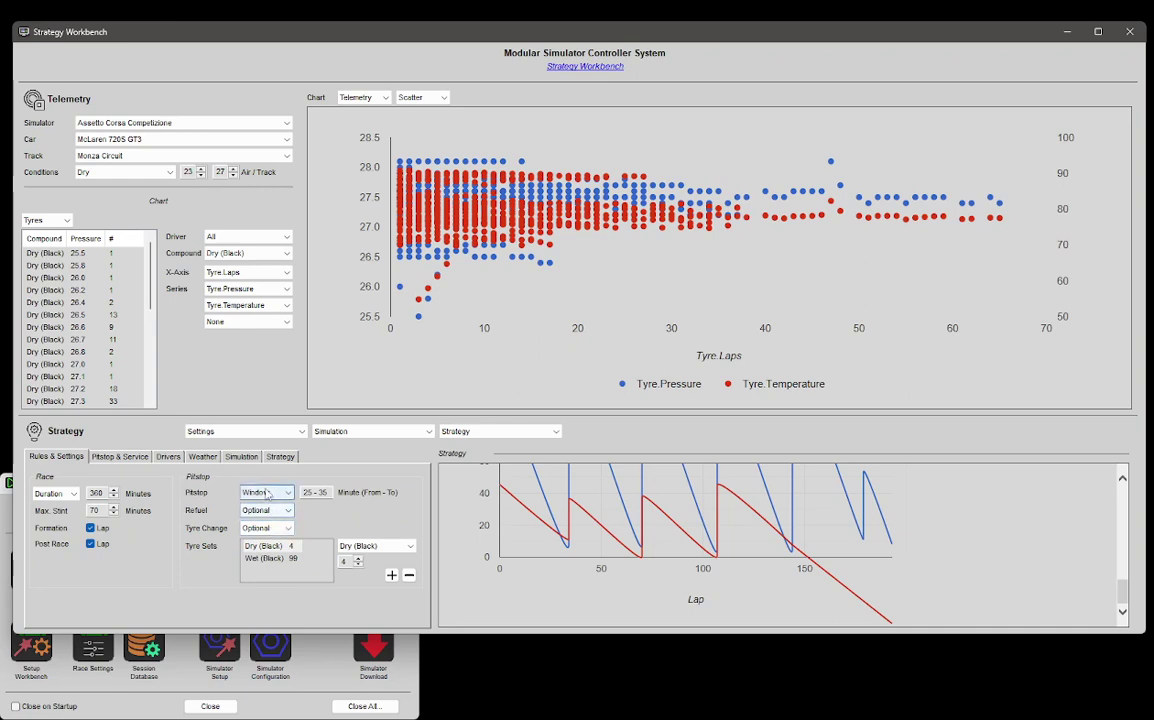
{"action": "left_click", "coordinate": [266, 493]}
{"action": "left_click", "coordinate": [275, 514]}
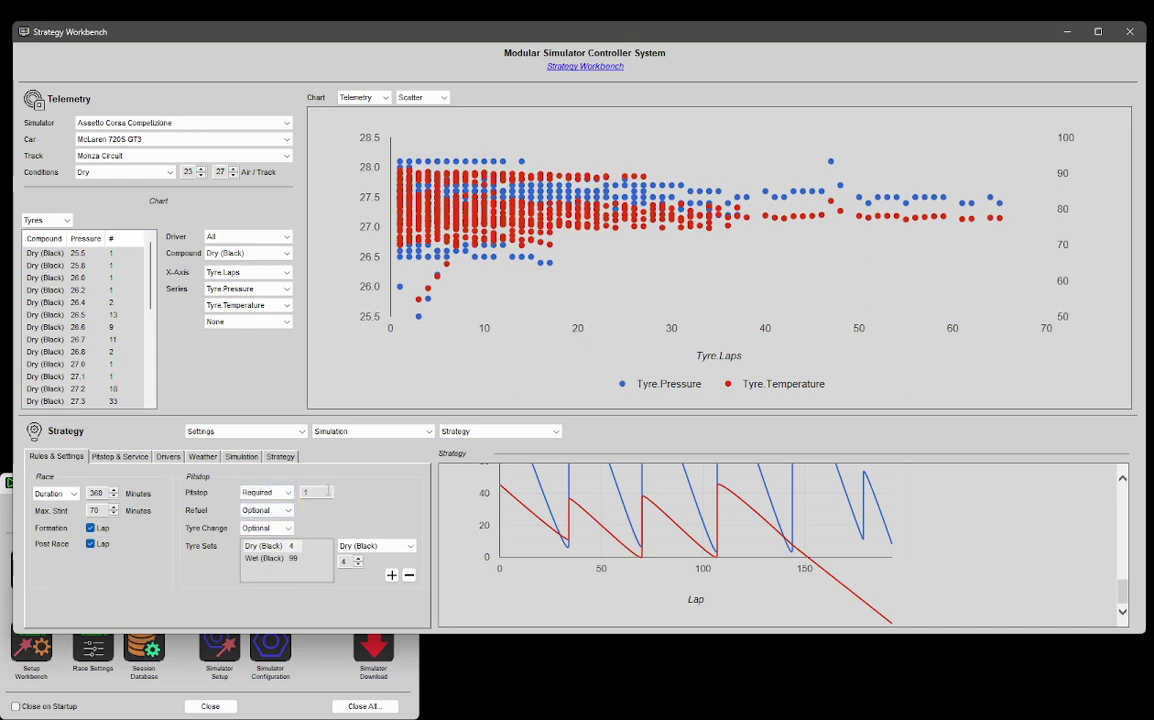
{"action": "left_click", "coordinate": [329, 491]}
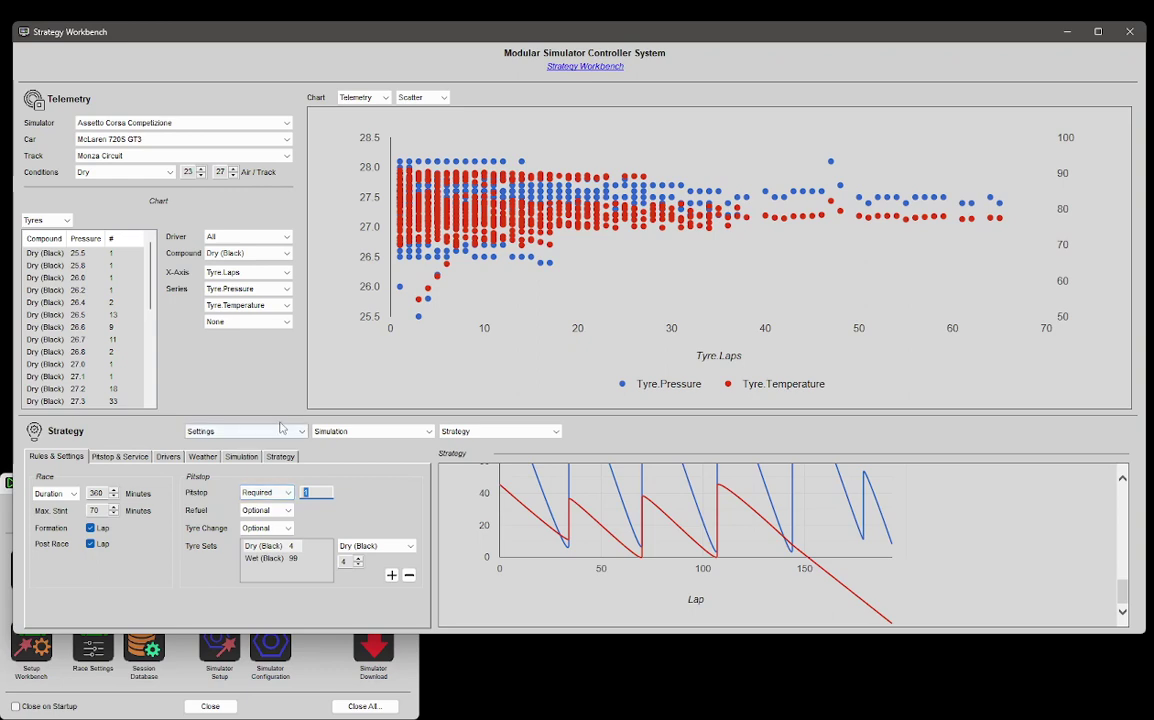
Open the DET 90M Zandvoort rules file in the text editor and place it beside the strategy settings.
{"action": "left_click", "coordinate": [284, 433]}
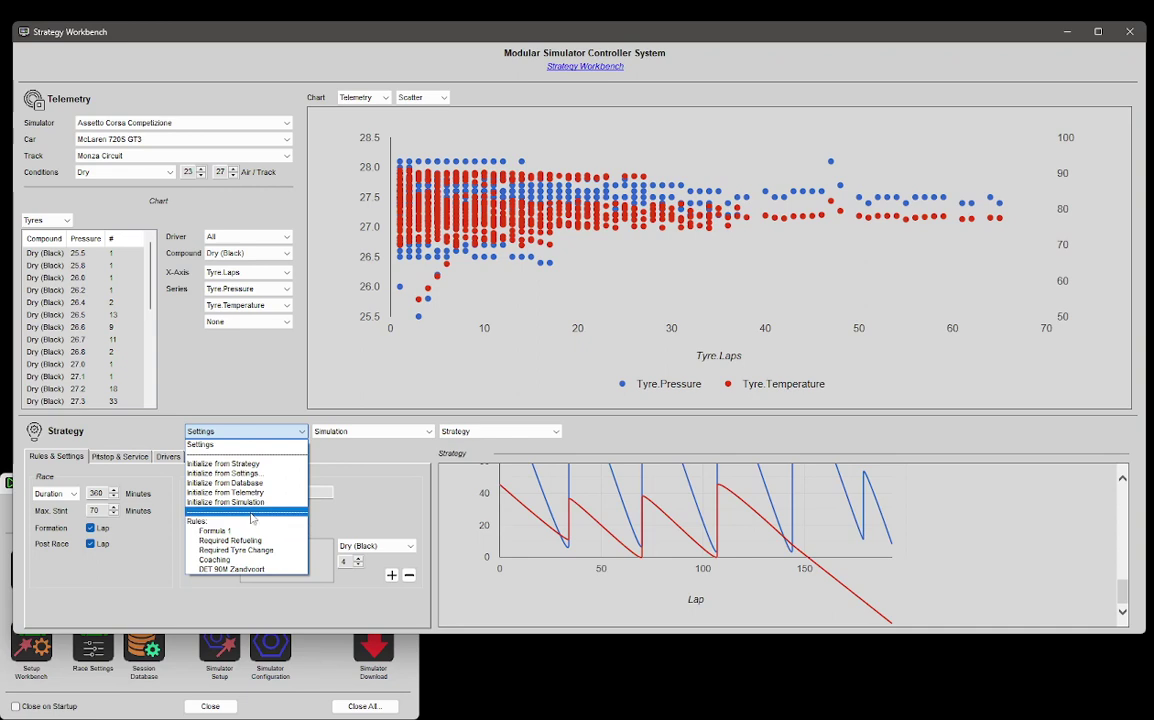
{"action": "left_click", "coordinate": [251, 570]}
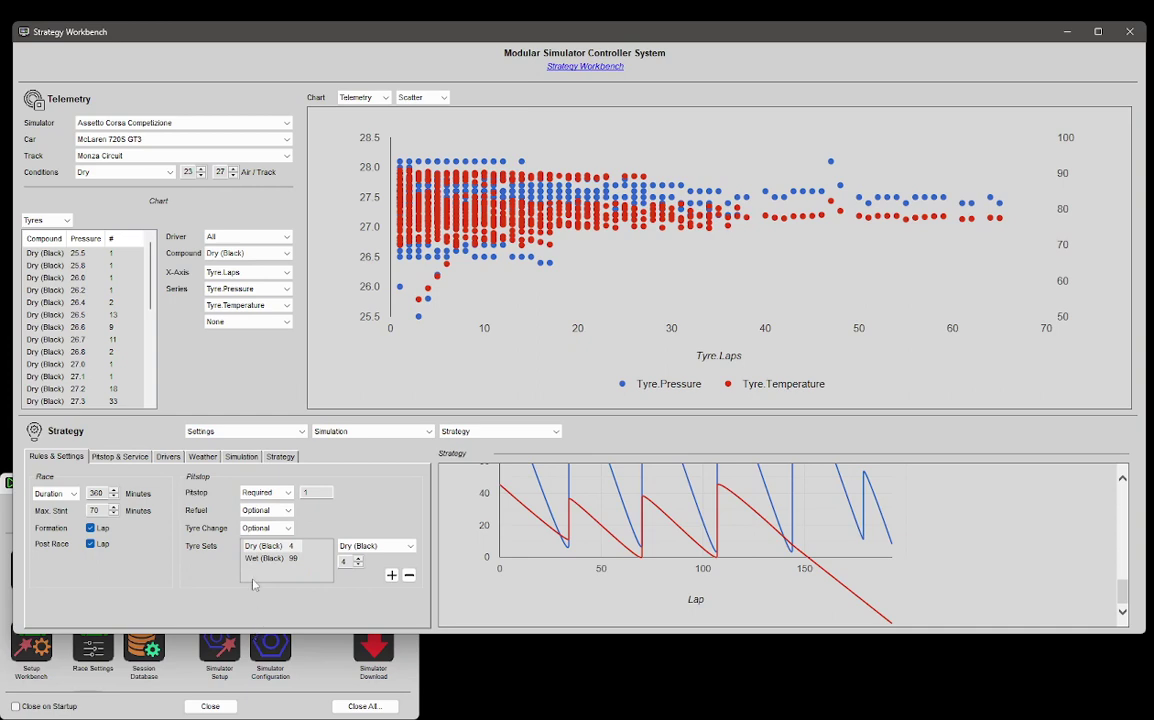
{"action": "left_click", "coordinate": [222, 432]}
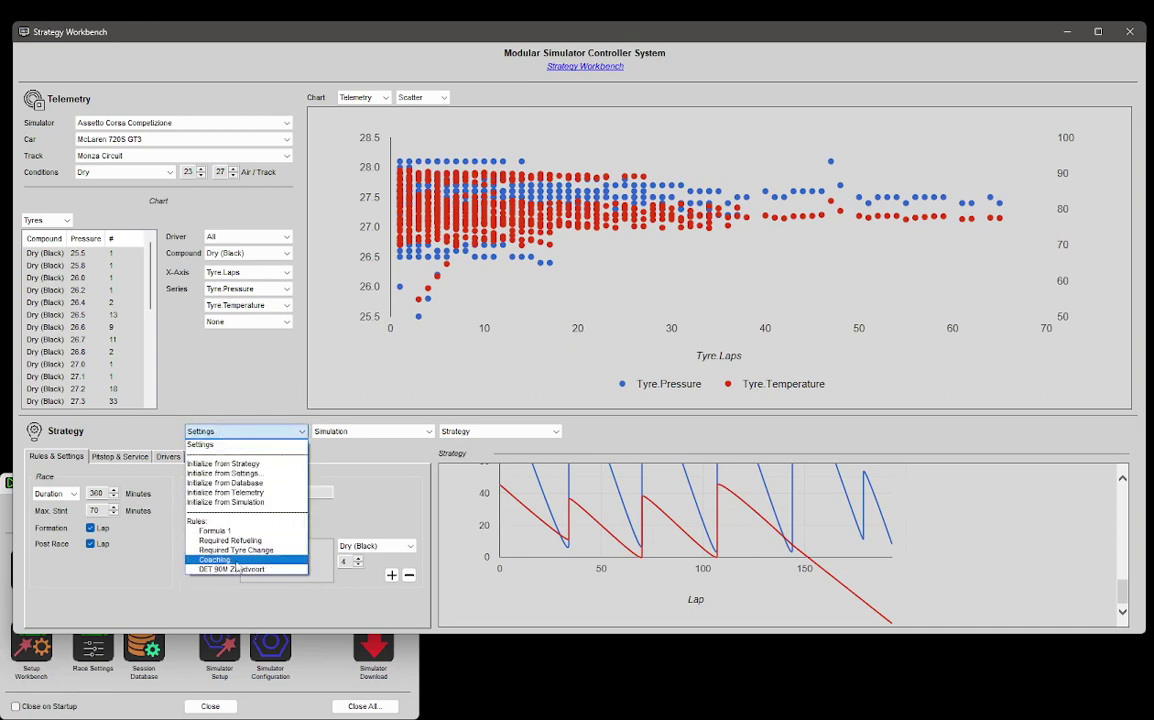
{"action": "left_click", "coordinate": [237, 570]}
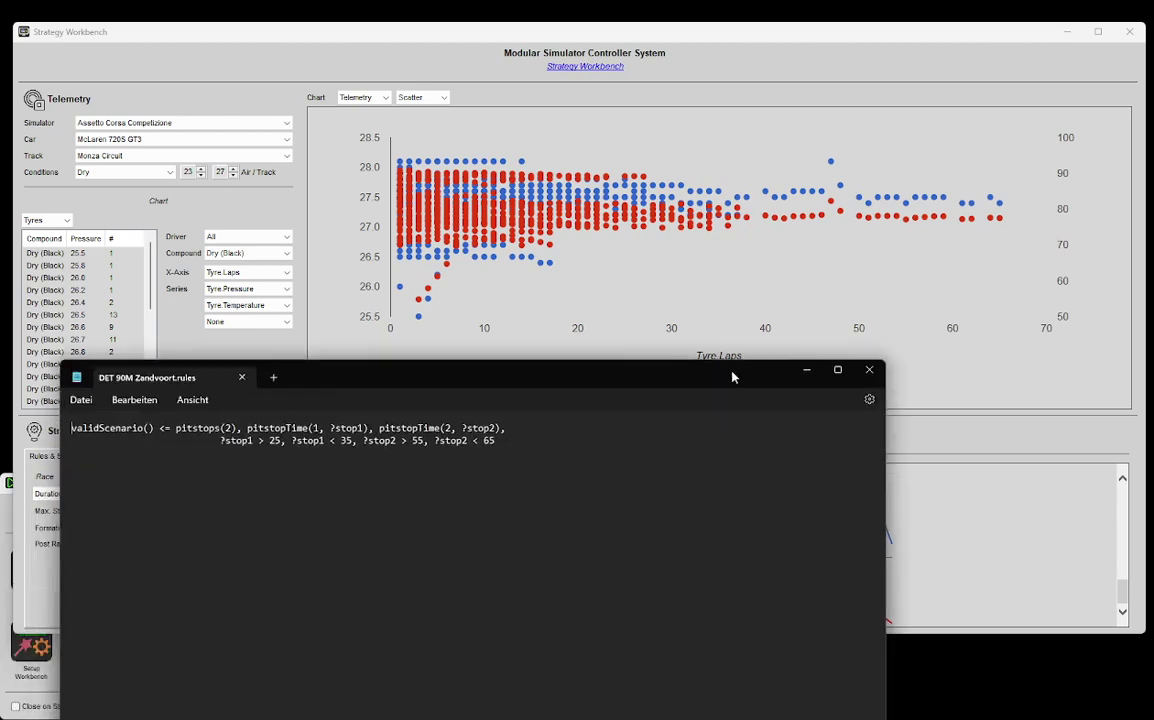
{"action": "left_click_drag", "start_coordinate": [734, 379], "coordinate": [1120, 124]}
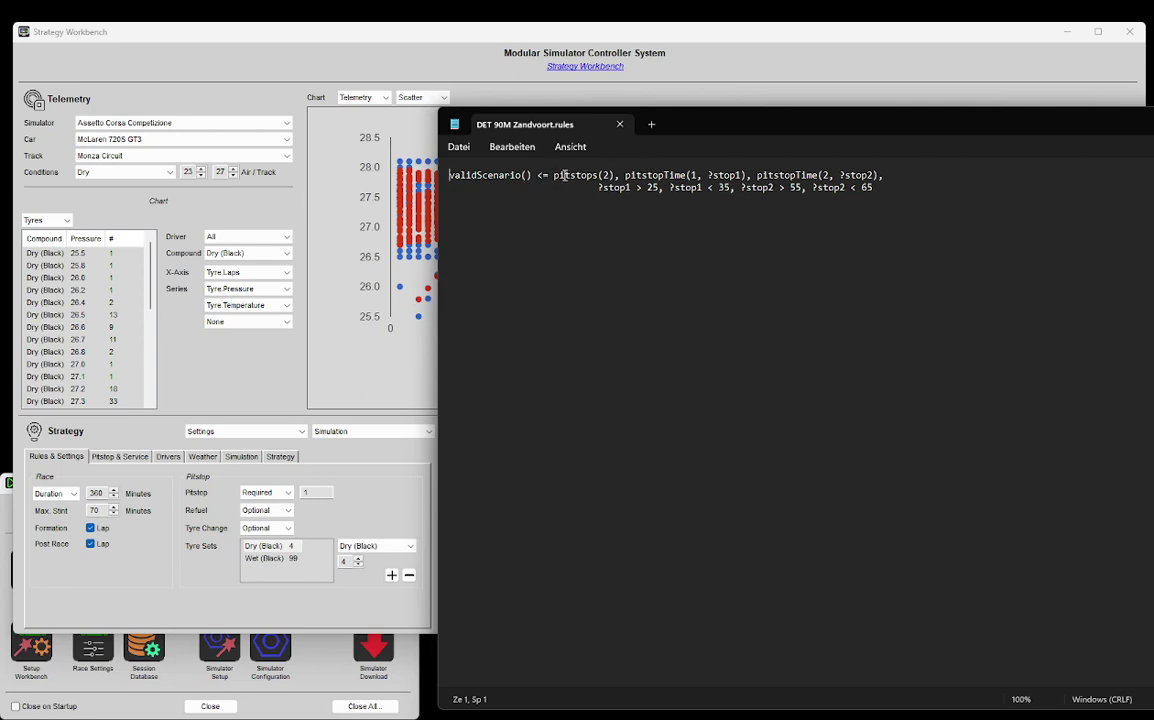
Examine the rule's pitstop count and its two pitstop time variables, and return to the Strategy Workbench.
{"action": "left_click_drag", "start_coordinate": [553, 175], "coordinate": [623, 175]}
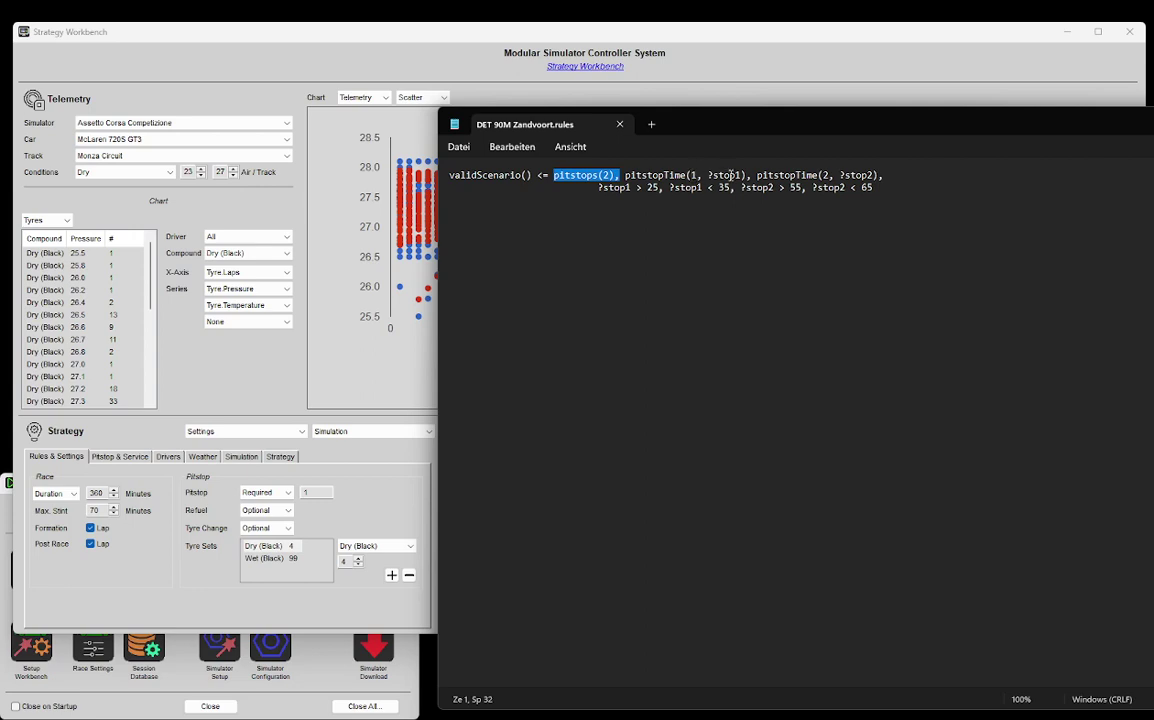
{"action": "double_click", "coordinate": [727, 175]}
{"action": "left_click", "coordinate": [861, 175]}
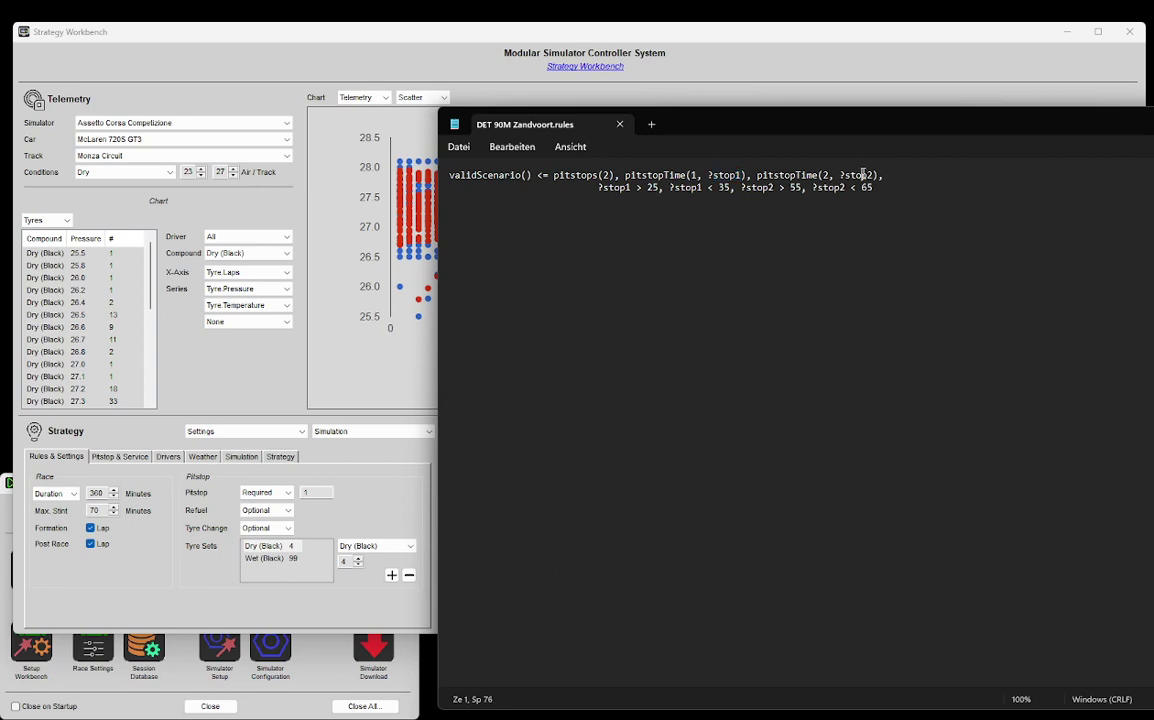
{"action": "double_click", "coordinate": [861, 176]}
{"action": "left_click", "coordinate": [414, 52]}
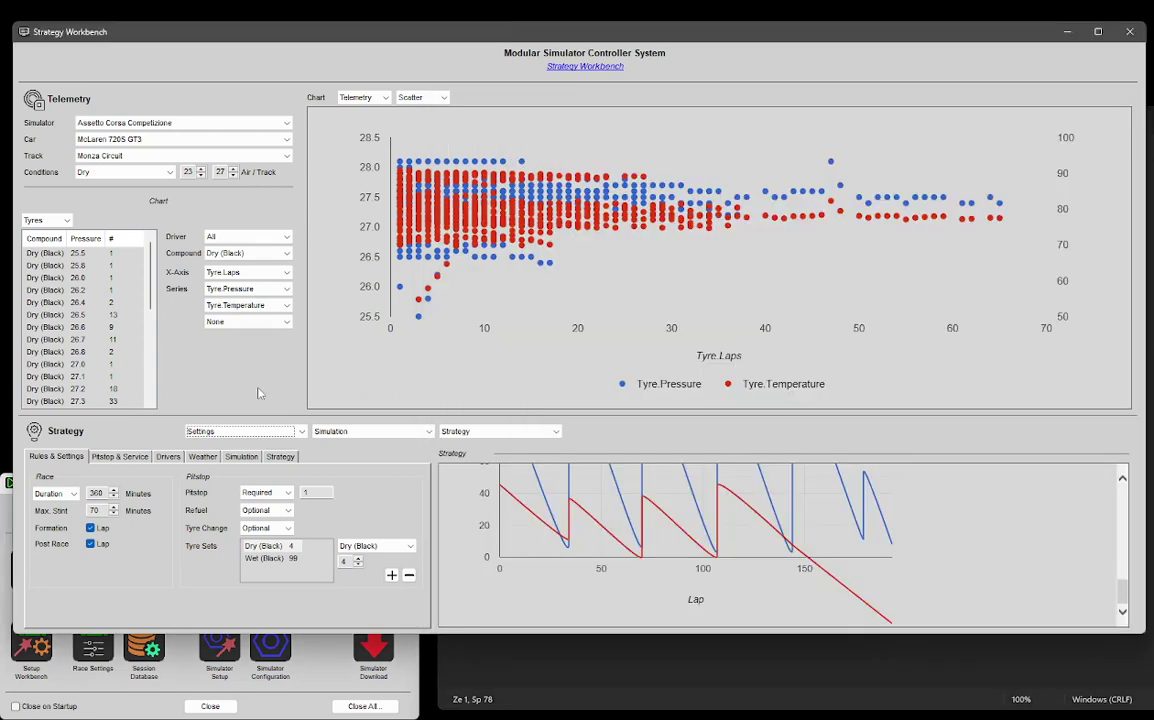
Activate the DET 90M Zandvoort rule set and check its marking among the available rules.
{"action": "left_click", "coordinate": [240, 431]}
{"action": "left_click", "coordinate": [237, 568]}
{"action": "left_click", "coordinate": [240, 431]}
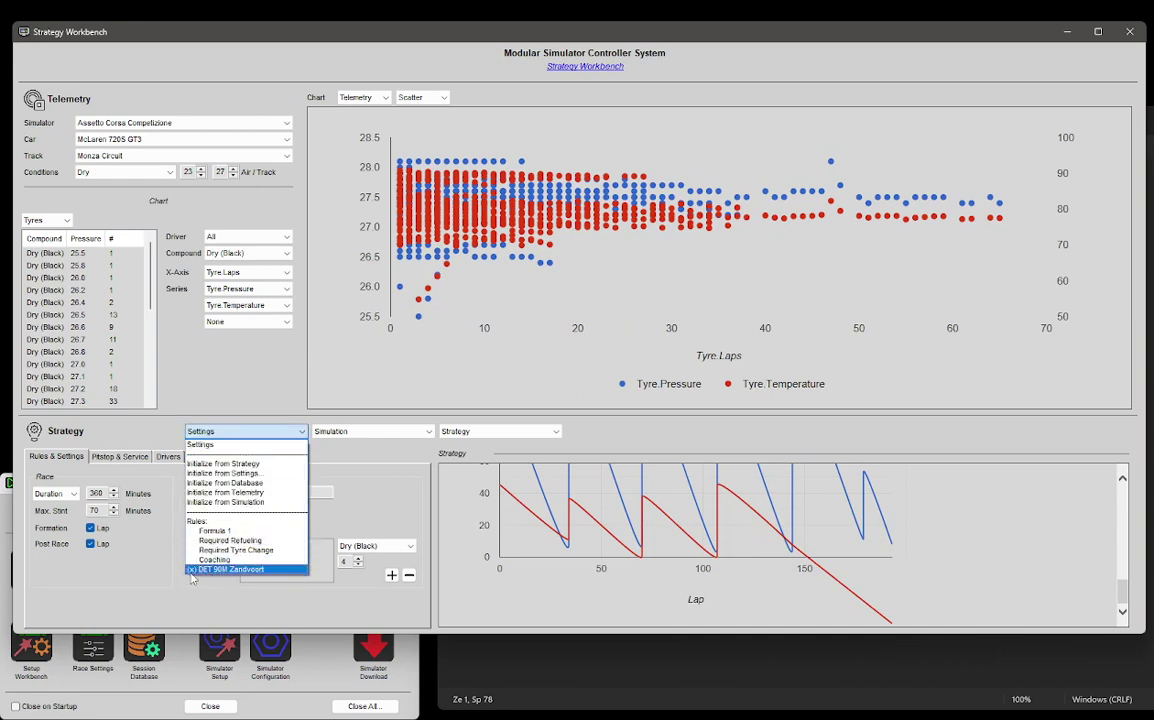
{"action": "left_click", "coordinate": [195, 569]}
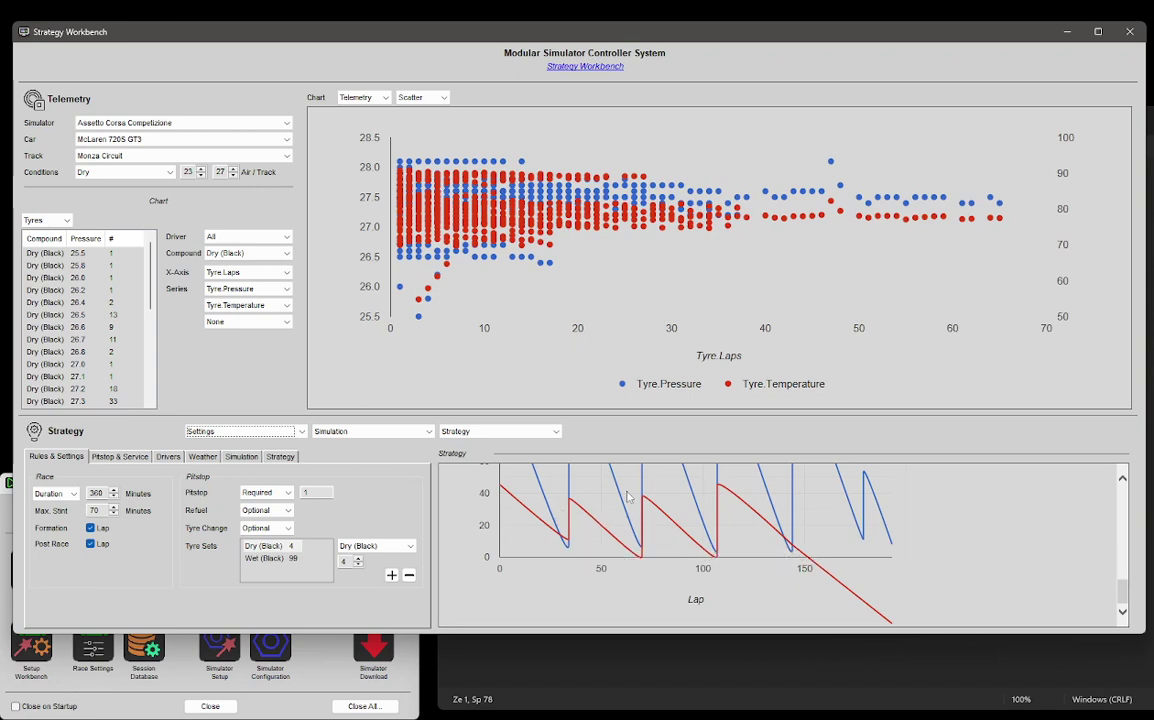
Set the race duration to 90 minutes and keep the pitstop rule at Required.
{"action": "left_click", "coordinate": [77, 459]}
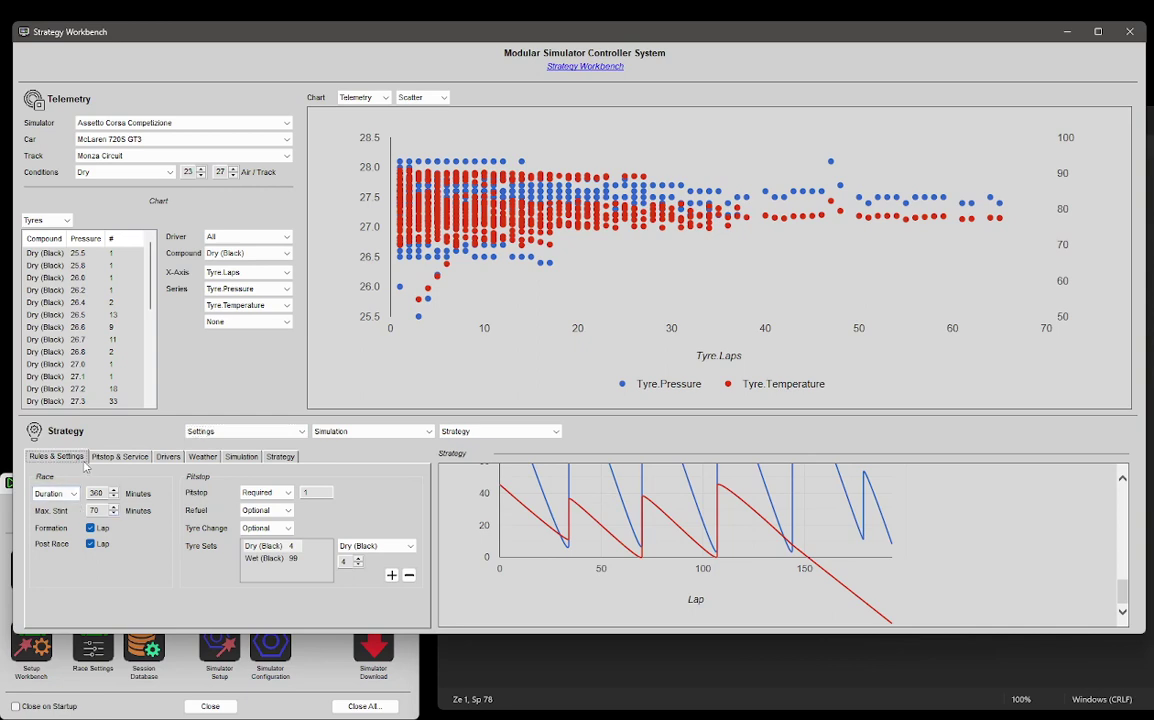
{"action": "double_click", "coordinate": [96, 493]}
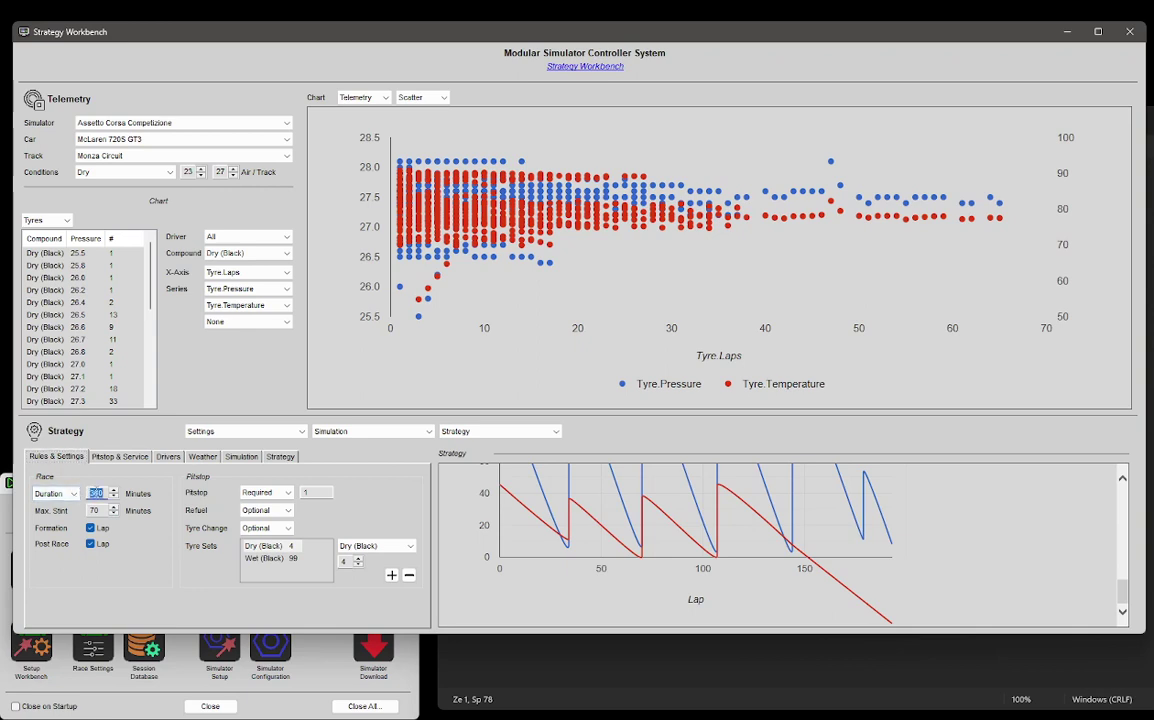
{"action": "type", "text": "9"}
{"action": "key", "text": "Tab"}
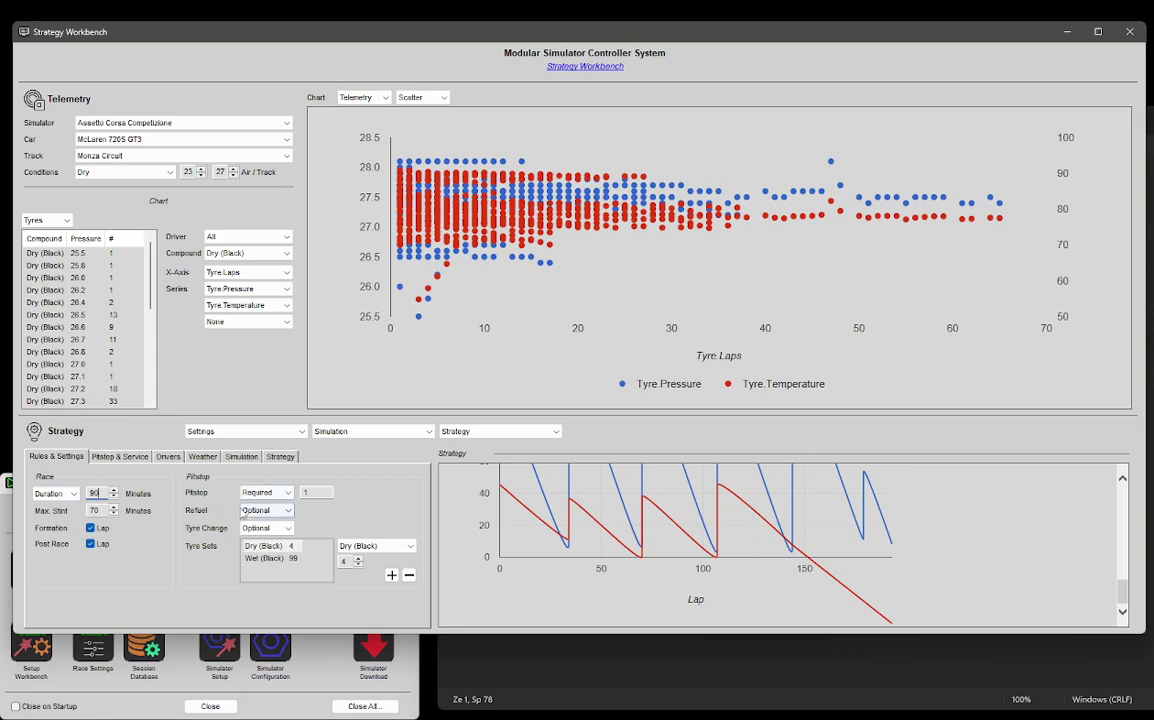
{"action": "left_click", "coordinate": [289, 490]}
{"action": "left_click", "coordinate": [291, 497]}
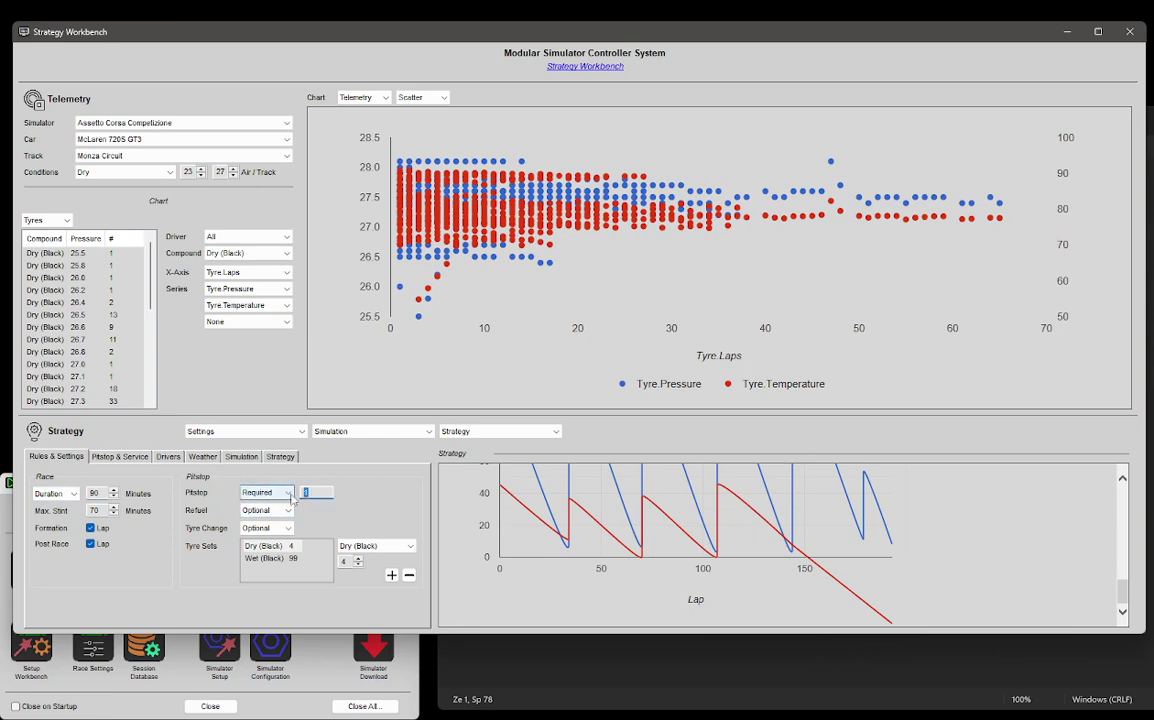
Run the simulation with the Tyre Usage optimizer at its minimum and tyre usage set to 50 laps.
{"action": "left_click", "coordinate": [242, 457]}
{"action": "left_click_drag", "start_coordinate": [245, 526], "coordinate": [203, 542]}
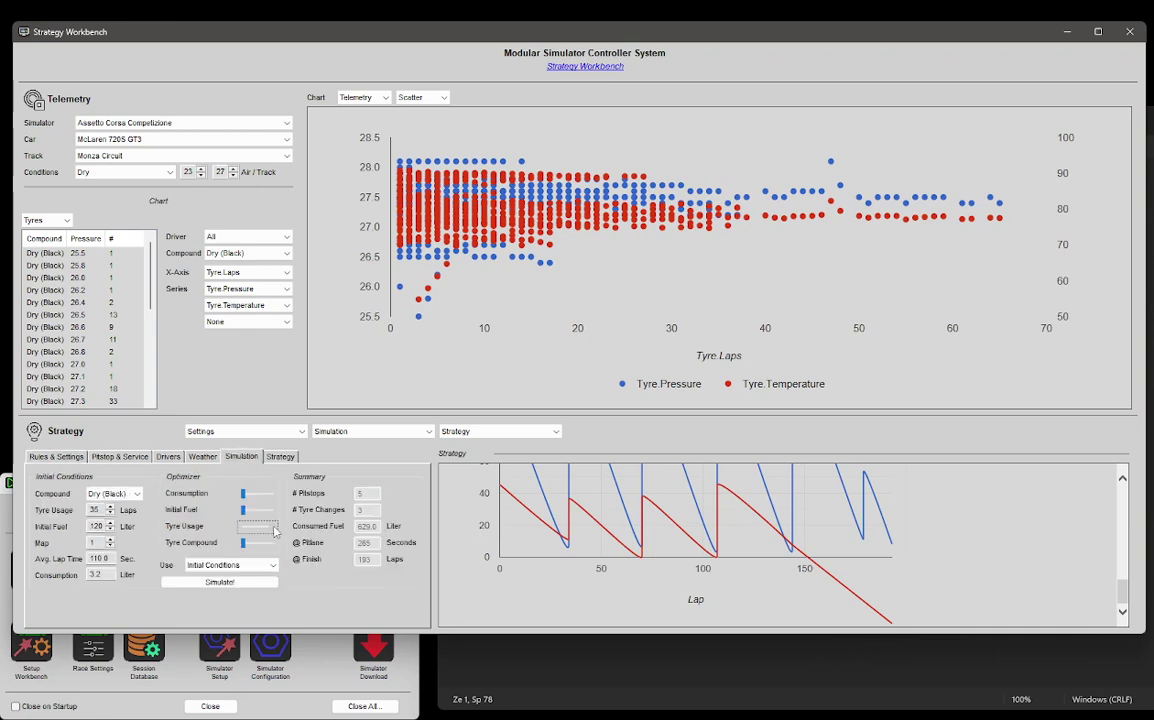
{"action": "double_click", "coordinate": [94, 510]}
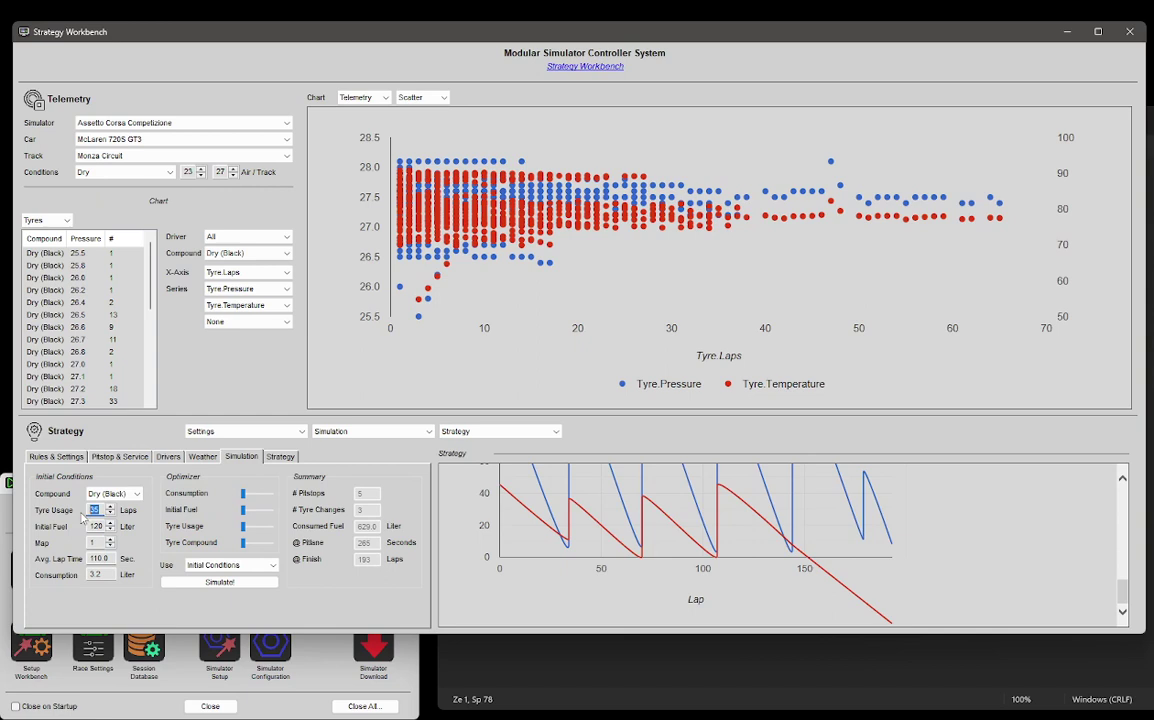
{"action": "type", "text": "3"}
{"action": "left_click", "coordinate": [206, 588]}
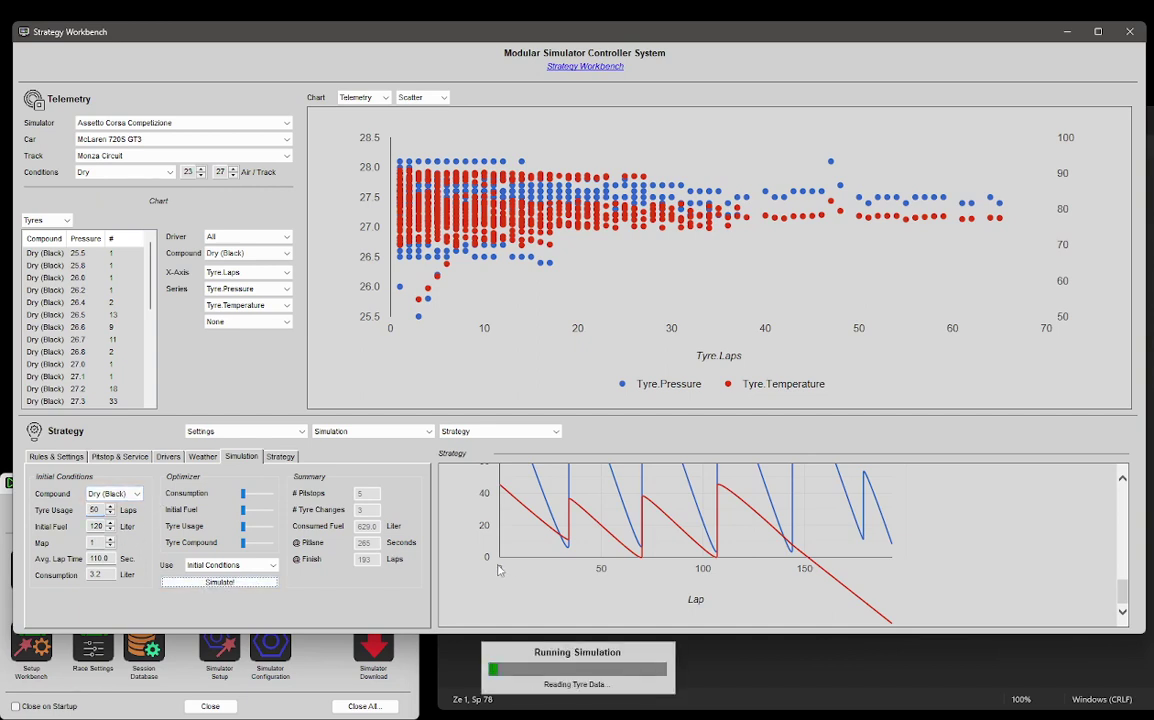
Examine the simulated strategy's stint table and its fuel level and tyre life curves.
{"action": "scroll", "coordinate": [508, 569], "scroll_direction": "down", "scroll_amount": 10}
{"action": "scroll", "coordinate": [574, 525], "scroll_direction": "up", "scroll_amount": 5}
{"action": "scroll", "coordinate": [574, 525], "scroll_direction": "down", "scroll_amount": 3}
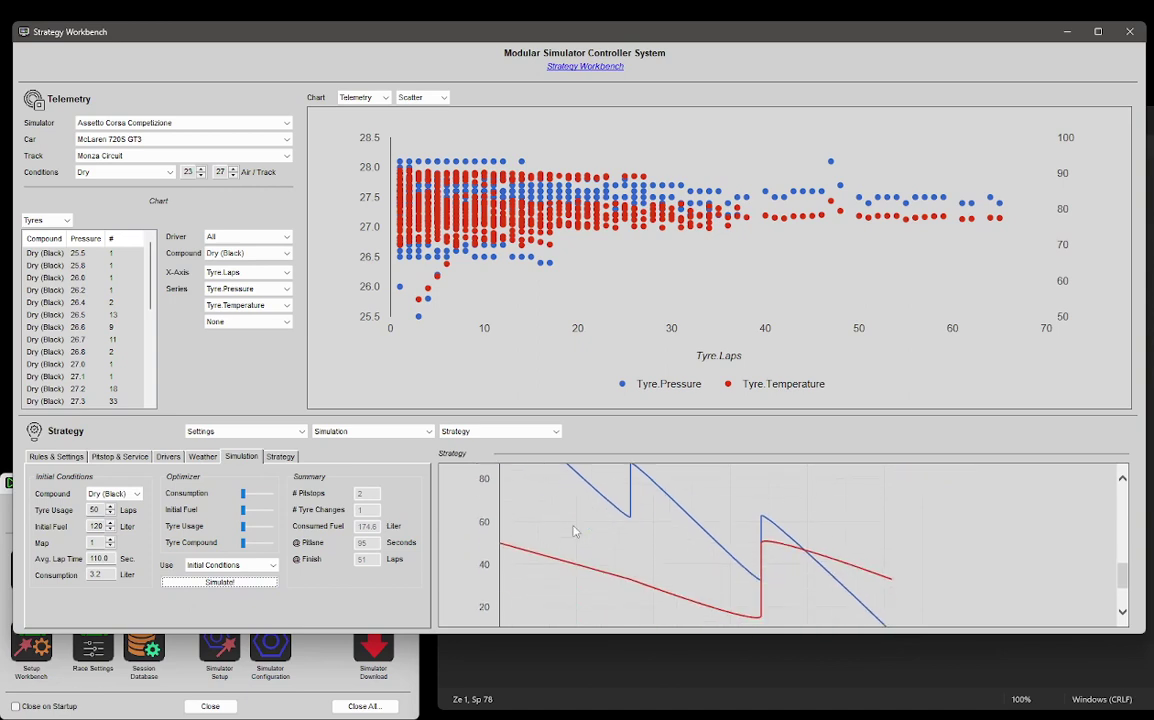
{"action": "mouse_move", "coordinate": [631, 527]}
{"action": "scroll", "coordinate": [690, 545], "scroll_direction": "up", "scroll_amount": 5}
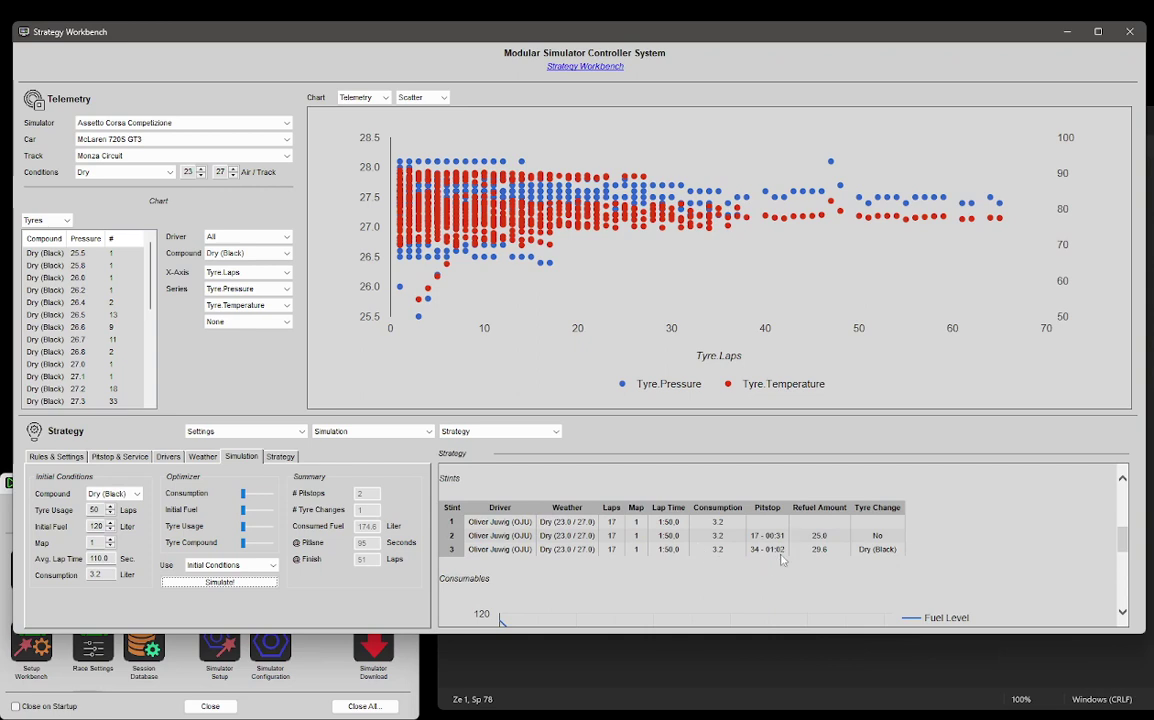
{"action": "scroll", "coordinate": [806, 565], "scroll_direction": "down", "scroll_amount": 3}
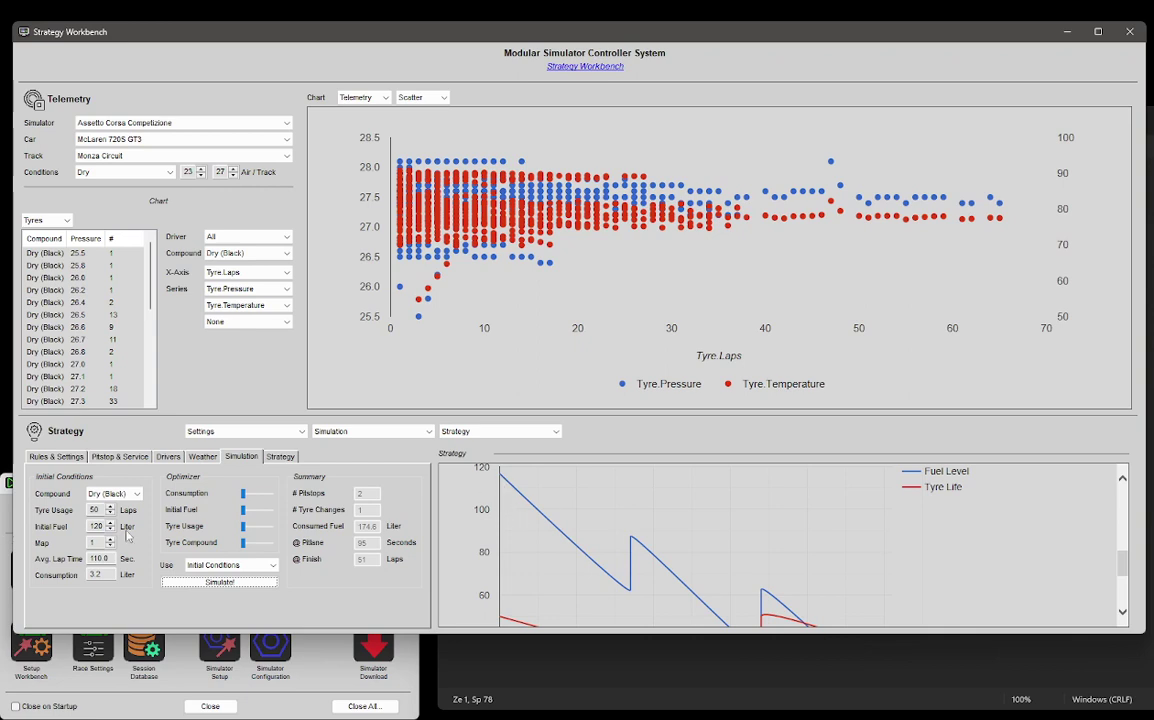
Set the initial fuel to 0 liters with the Initial Fuel optimizer at its maximum, and run the simulation.
{"action": "double_click", "coordinate": [94, 525]}
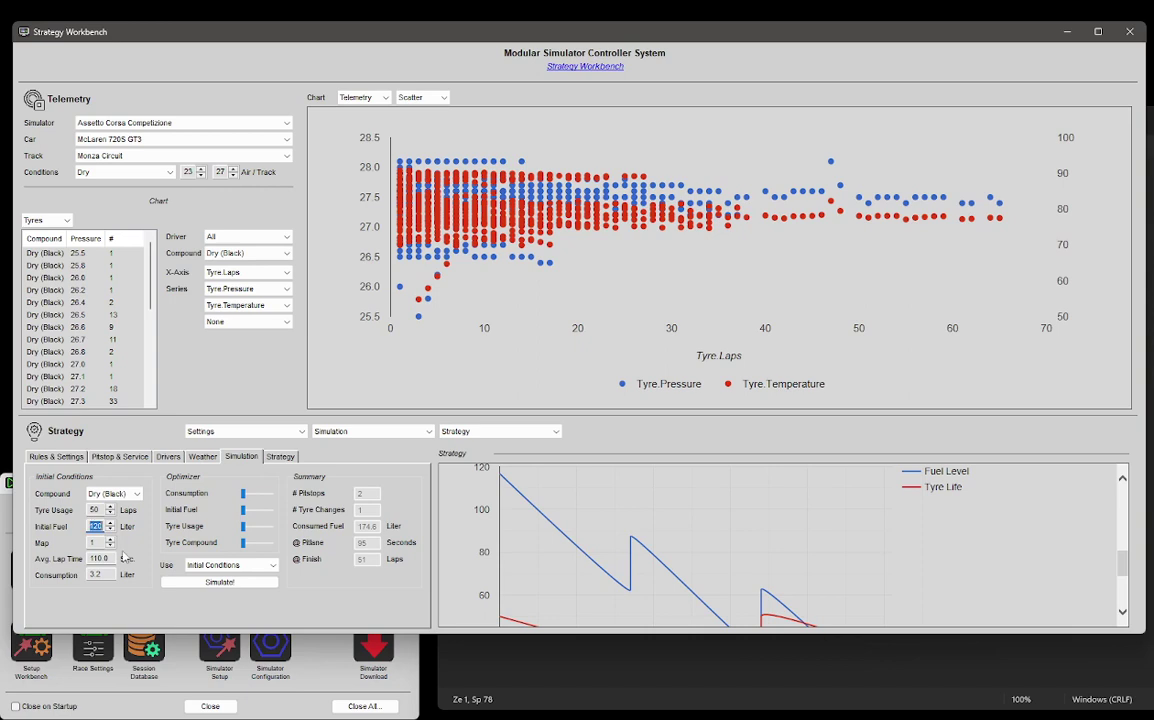
{"action": "type", "text": "0"}
{"action": "left_click", "coordinate": [258, 582]}
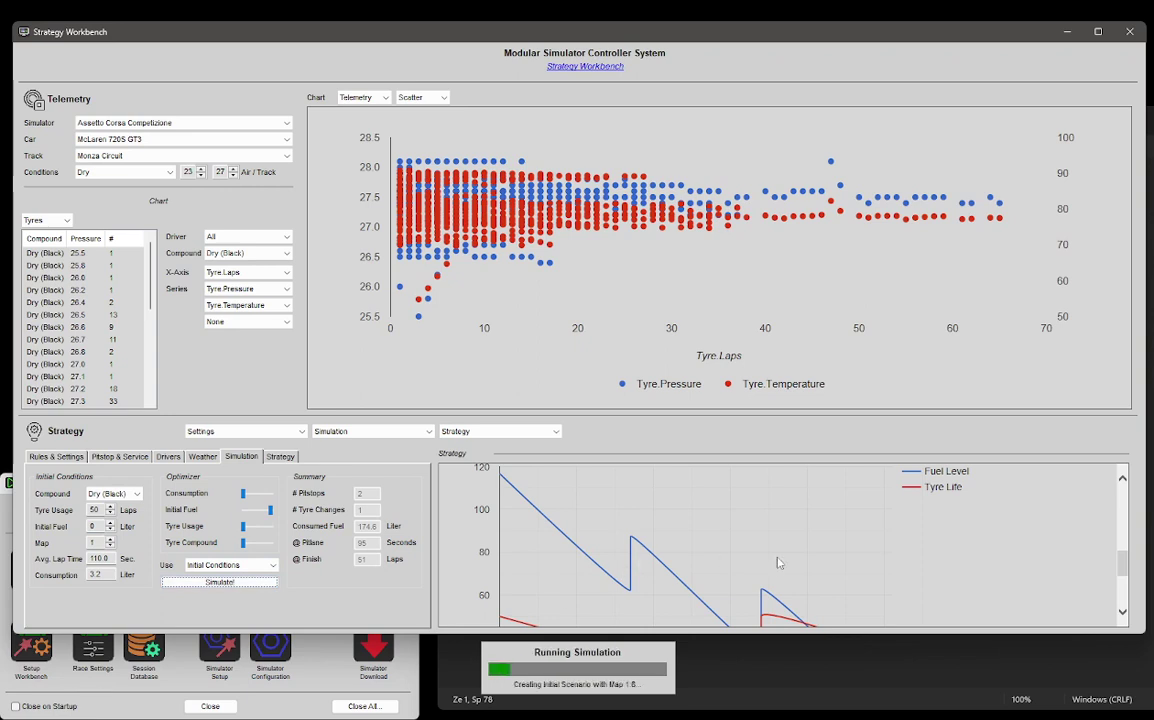
Compare the fuel level and tyre life curves across the stints of the newly simulated strategy.
{"action": "scroll", "coordinate": [785, 555], "scroll_direction": "down", "scroll_amount": 10}
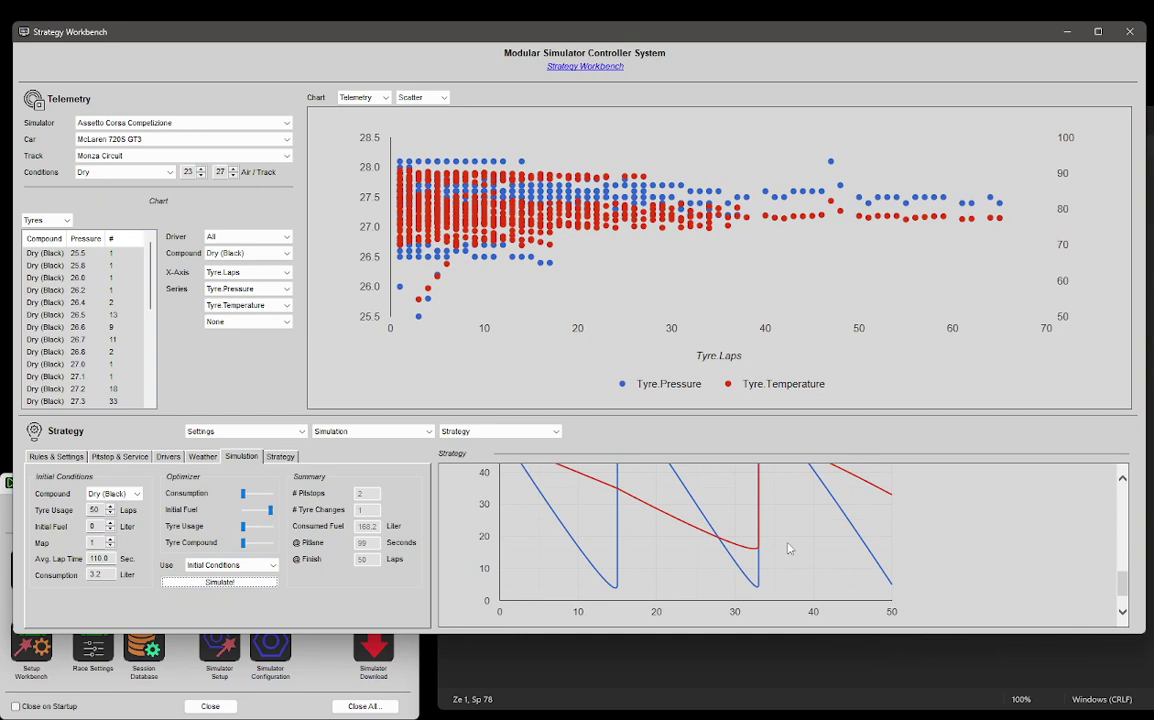
{"action": "scroll", "coordinate": [788, 548], "scroll_direction": "down", "scroll_amount": 1}
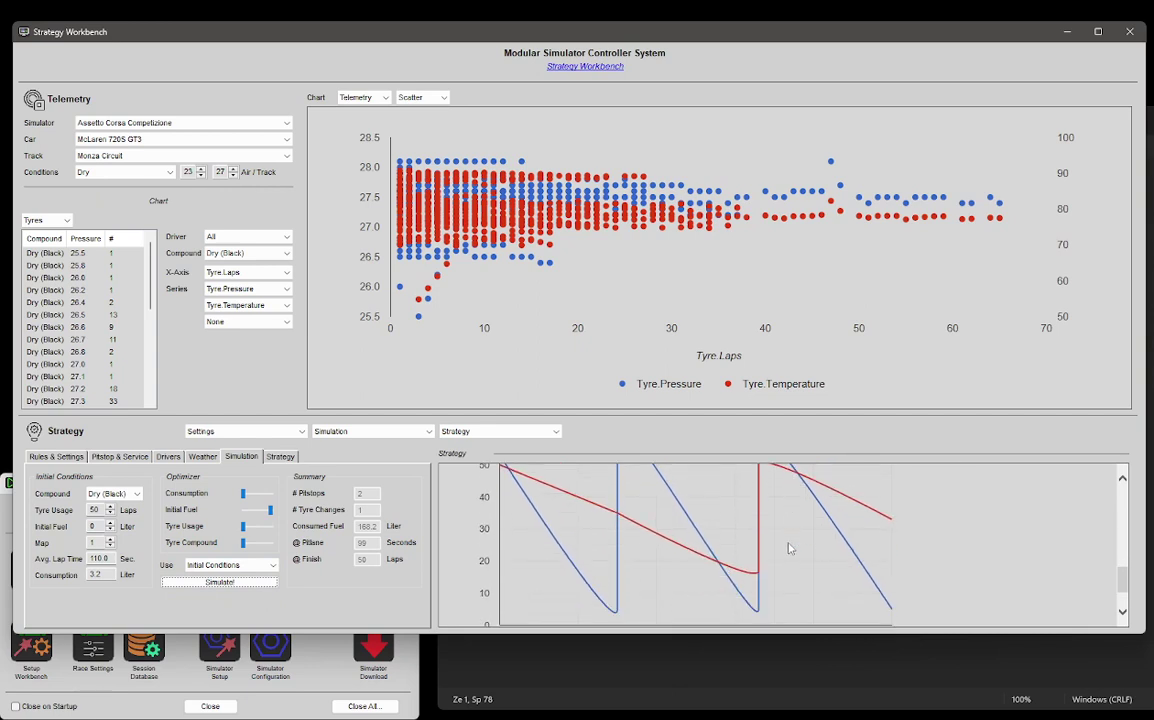
{"action": "scroll", "coordinate": [592, 549], "scroll_direction": "up", "scroll_amount": 3}
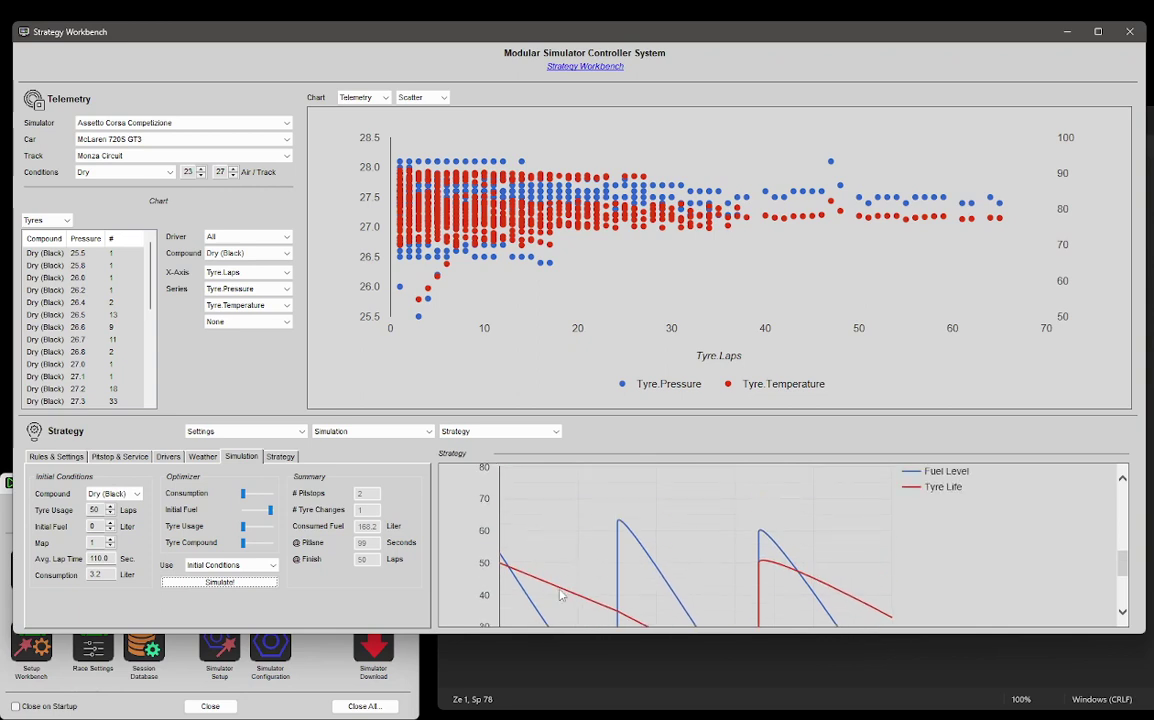
{"action": "scroll", "coordinate": [600, 570], "scroll_direction": "down", "scroll_amount": 4}
{"action": "scroll", "coordinate": [653, 561], "scroll_direction": "down", "scroll_amount": 1}
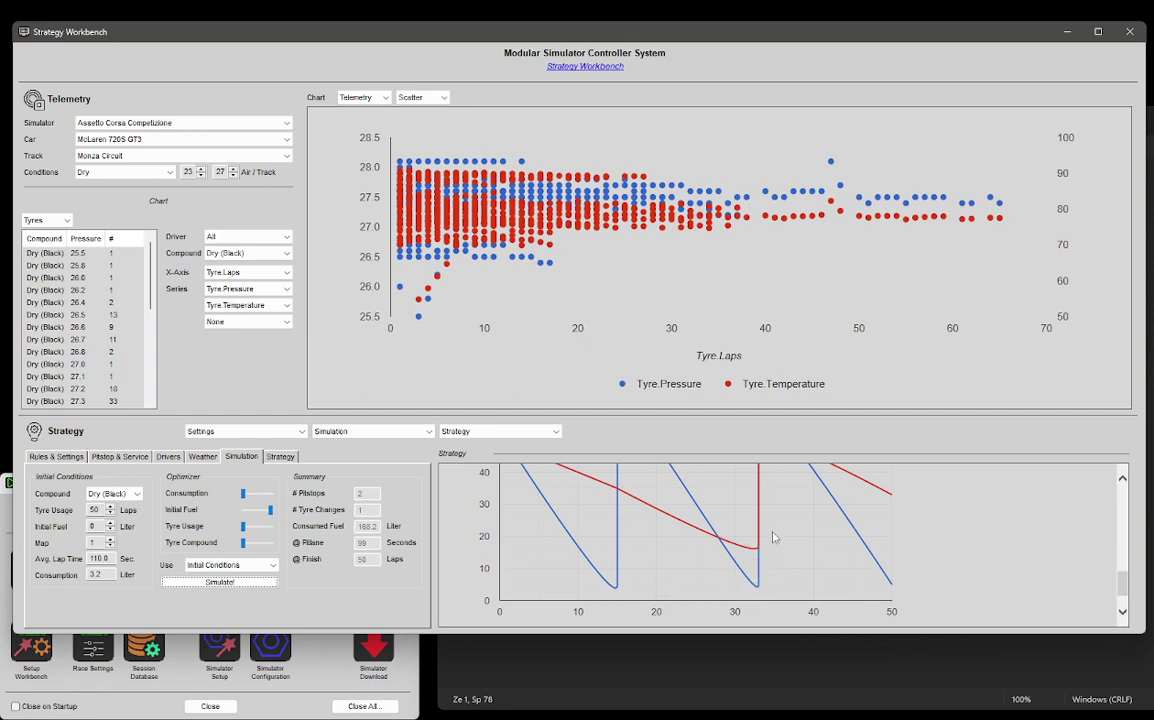
{"action": "scroll", "coordinate": [784, 562], "scroll_direction": "up", "scroll_amount": 3}
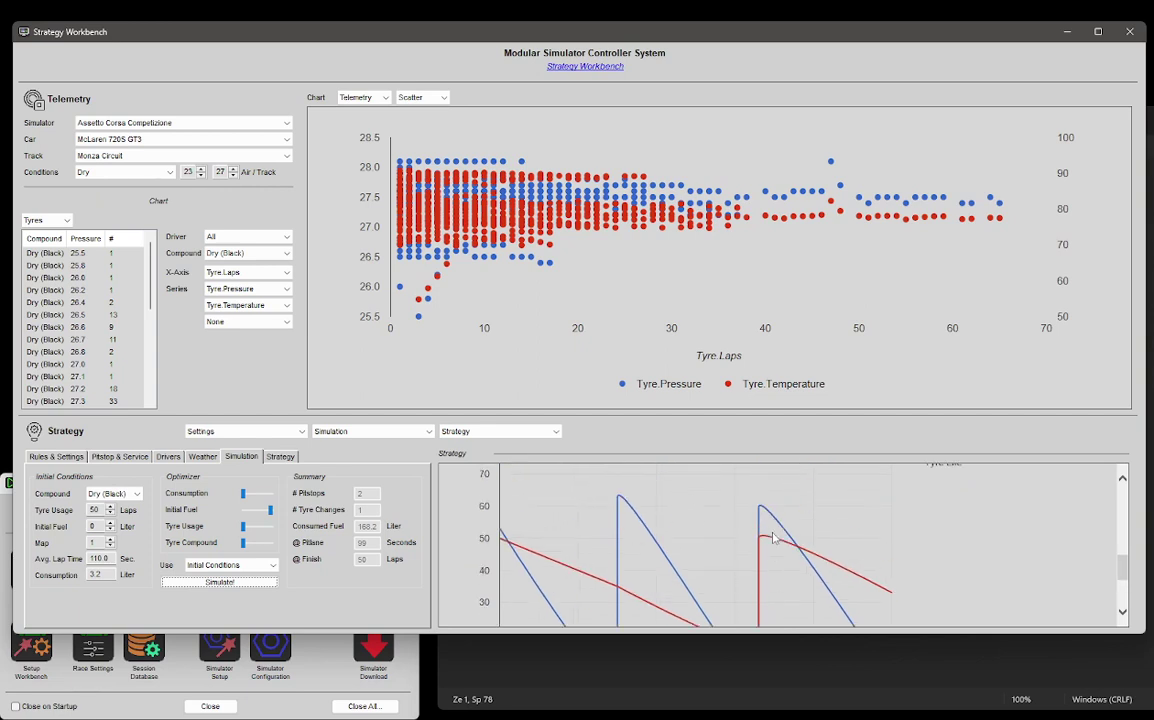
Check the race and pitstop rules against the consumables chart of the simulated strategy.
{"action": "left_click", "coordinate": [60, 458]}
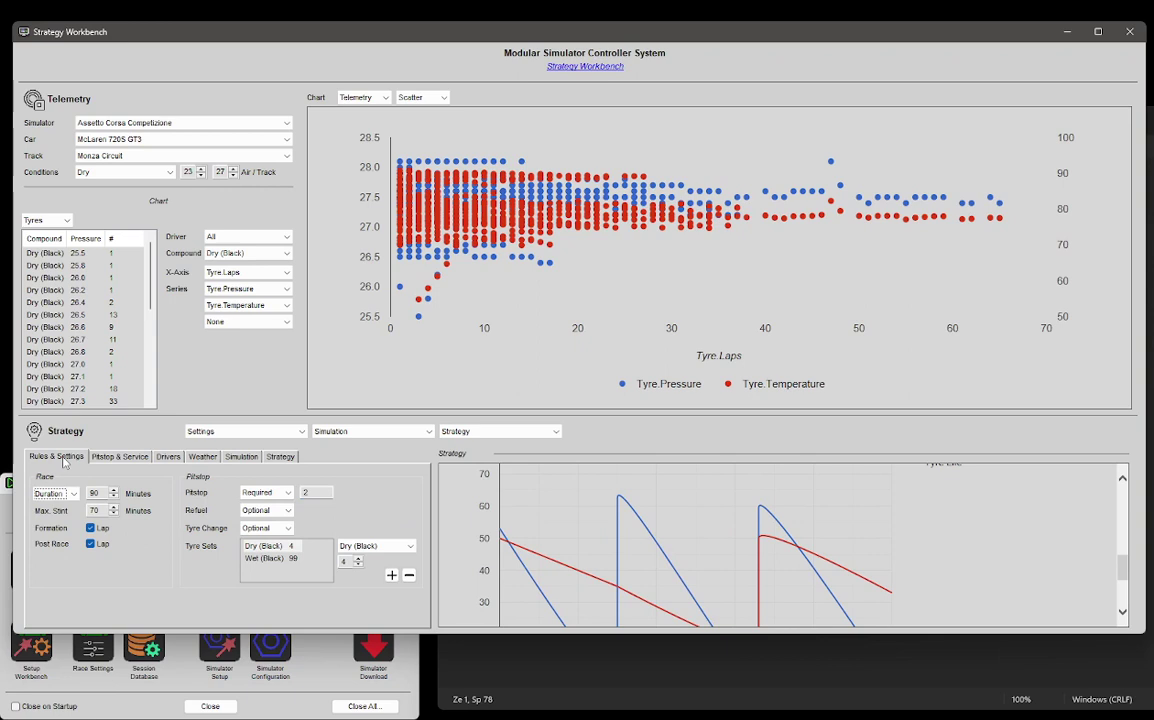
{"action": "scroll", "coordinate": [585, 556], "scroll_direction": "down", "scroll_amount": 3}
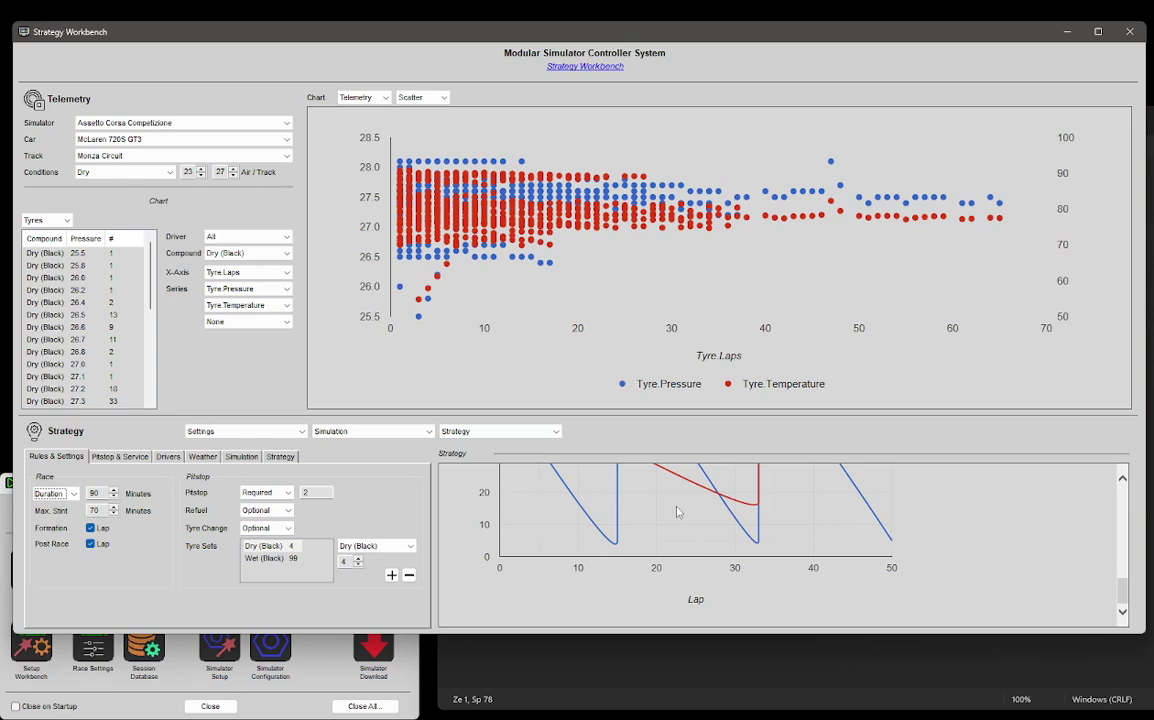
{"action": "scroll", "coordinate": [670, 520], "scroll_direction": "up", "scroll_amount": 2}
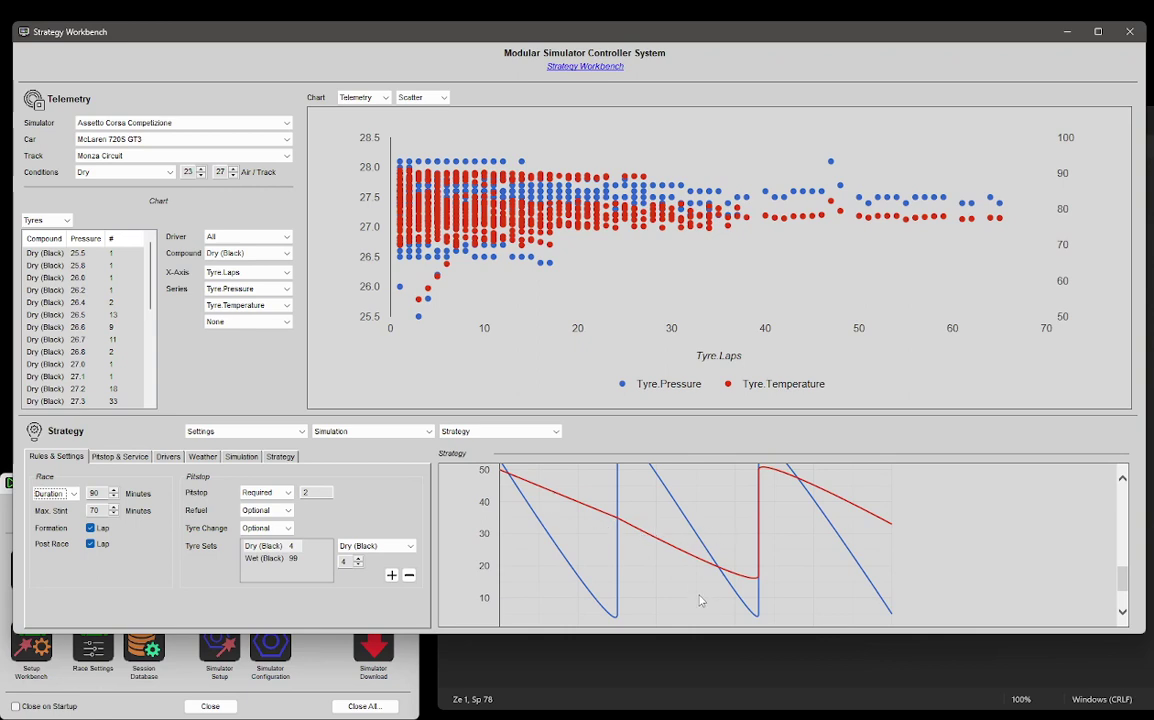
{"action": "scroll", "coordinate": [700, 600], "scroll_direction": "up", "scroll_amount": 2}
{"action": "scroll", "coordinate": [698, 599], "scroll_direction": "up", "scroll_amount": 2}
{"action": "scroll", "coordinate": [703, 570], "scroll_direction": "down", "scroll_amount": 3}
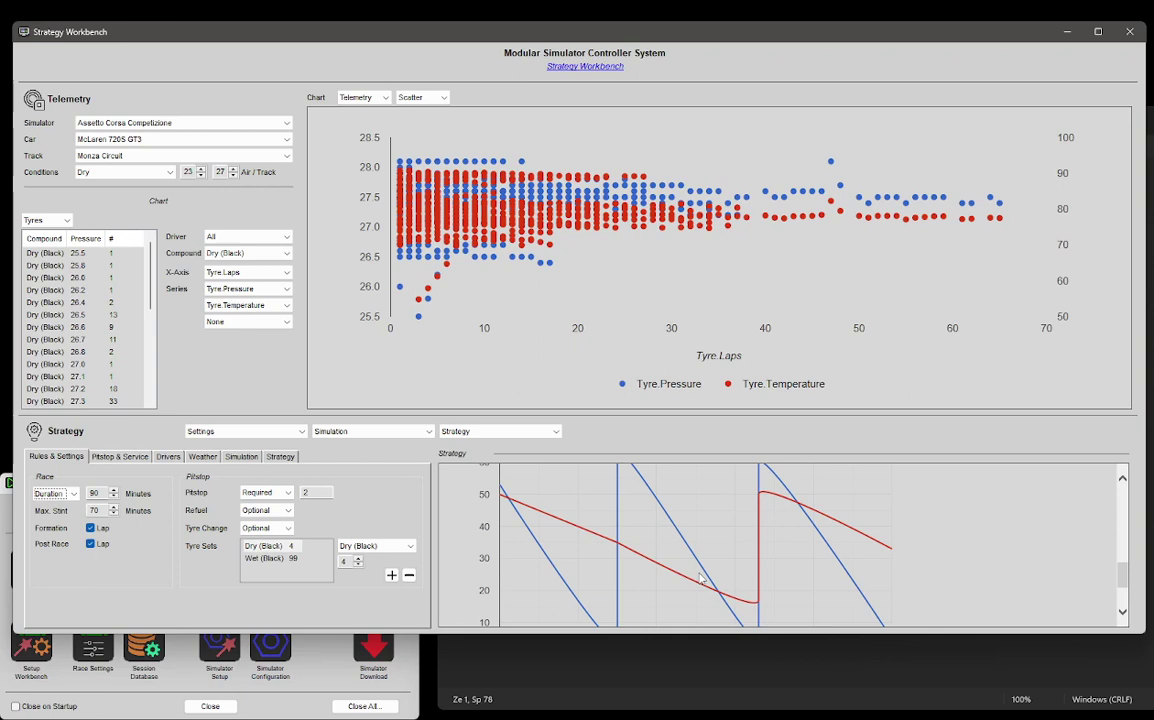
Load the current race strategy and review its setup, stints and consumables chart.
{"action": "left_click", "coordinate": [509, 432]}
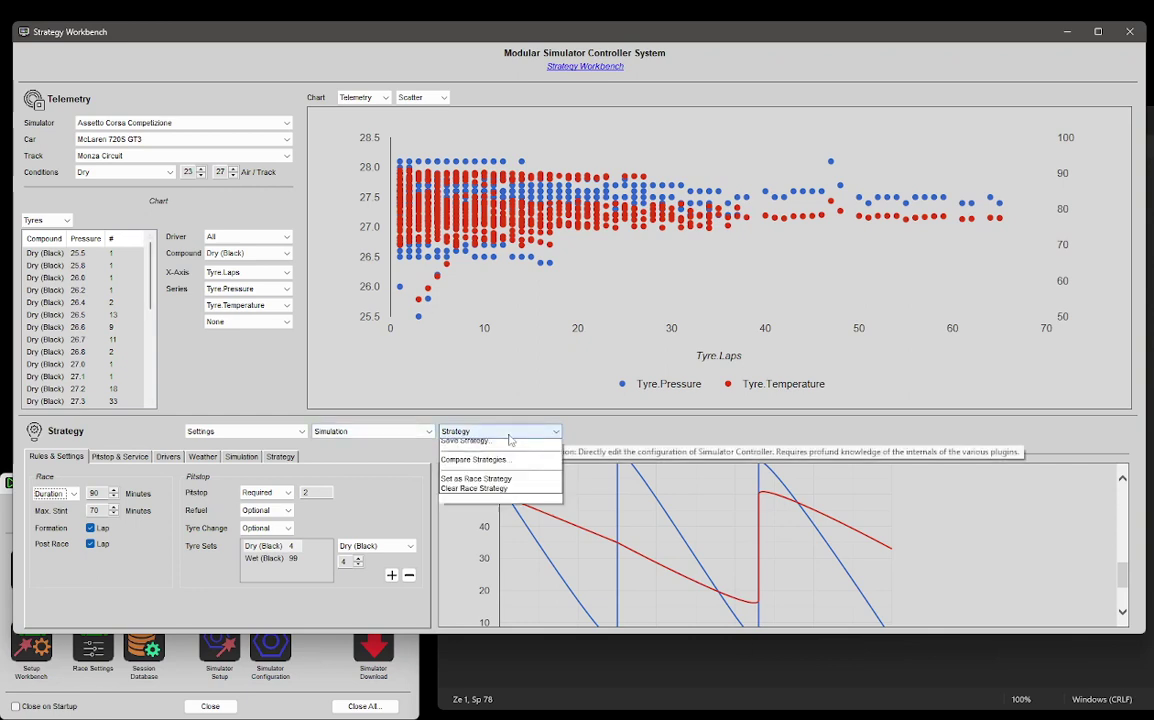
{"action": "left_click", "coordinate": [490, 448]}
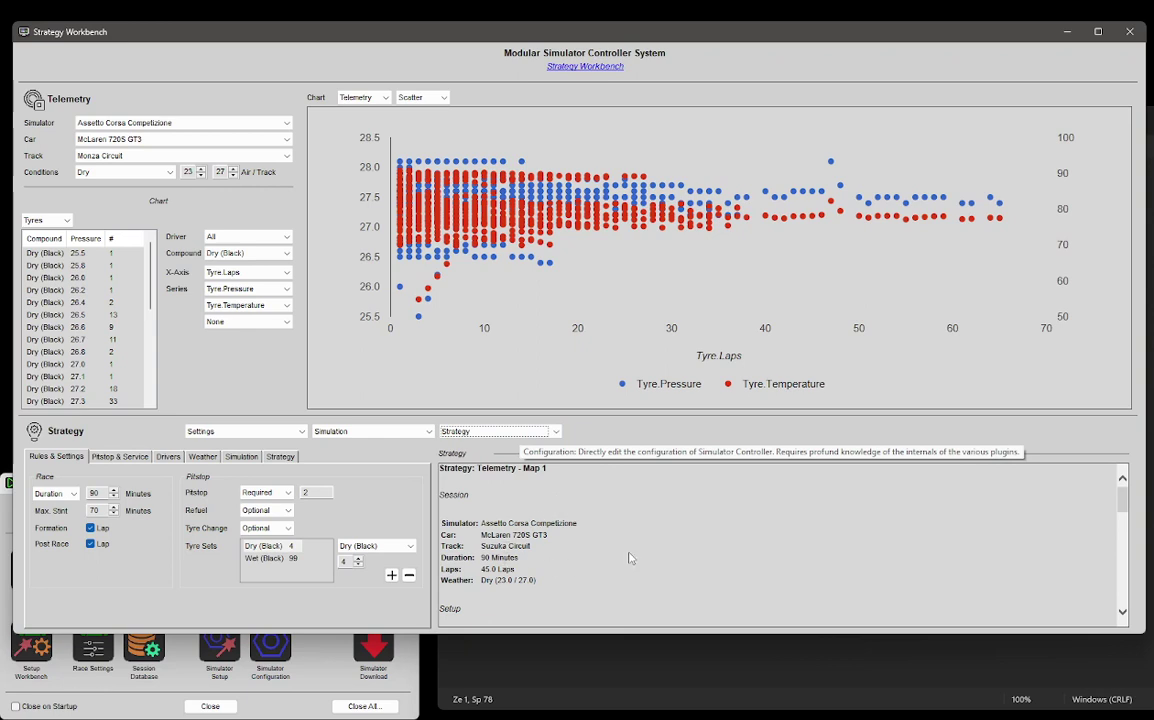
{"action": "scroll", "coordinate": [629, 557], "scroll_direction": "down", "scroll_amount": 8}
{"action": "scroll", "coordinate": [629, 557], "scroll_direction": "up", "scroll_amount": 5}
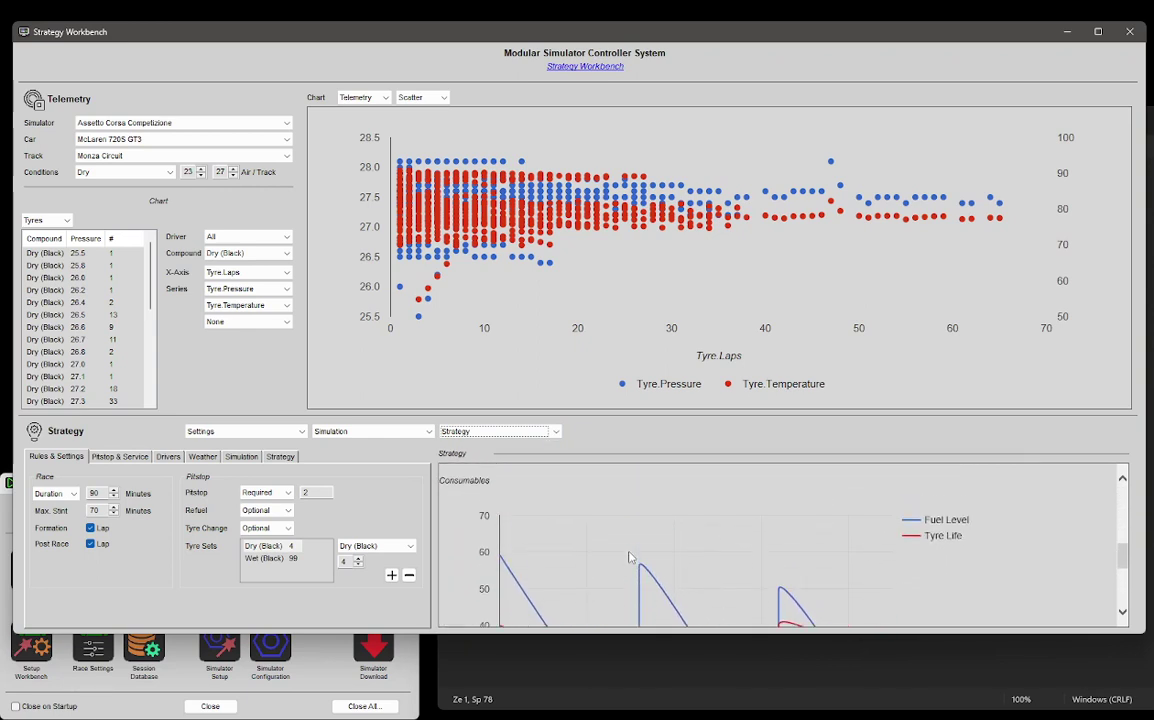
{"action": "scroll", "coordinate": [629, 557], "scroll_direction": "up", "scroll_amount": 2}
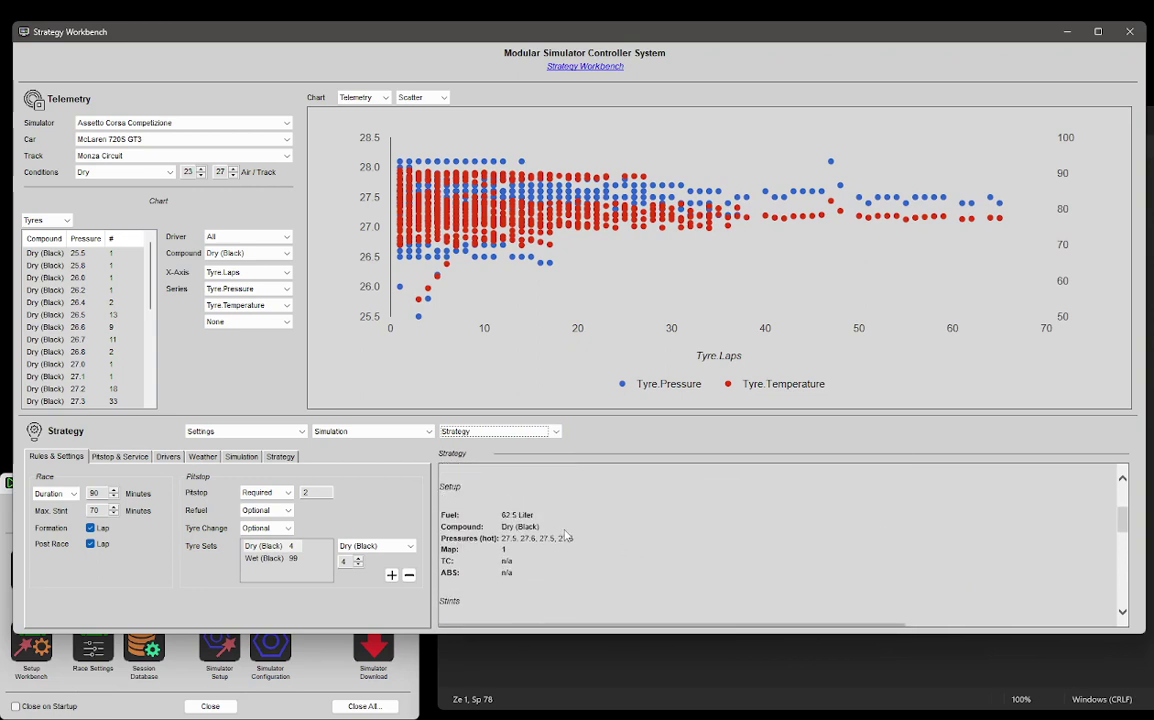
{"action": "scroll", "coordinate": [560, 525], "scroll_direction": "down", "scroll_amount": 7}
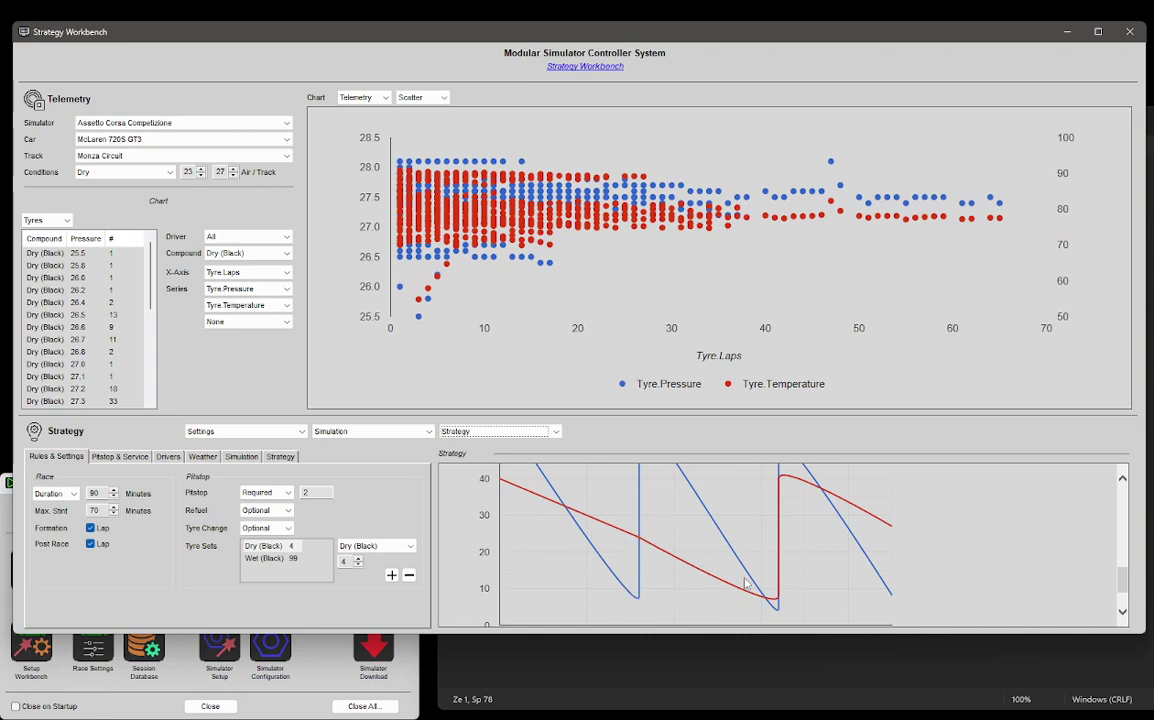
{"action": "mouse_move", "coordinate": [774, 596]}
{"action": "scroll", "coordinate": [774, 596], "scroll_direction": "up", "scroll_amount": 5}
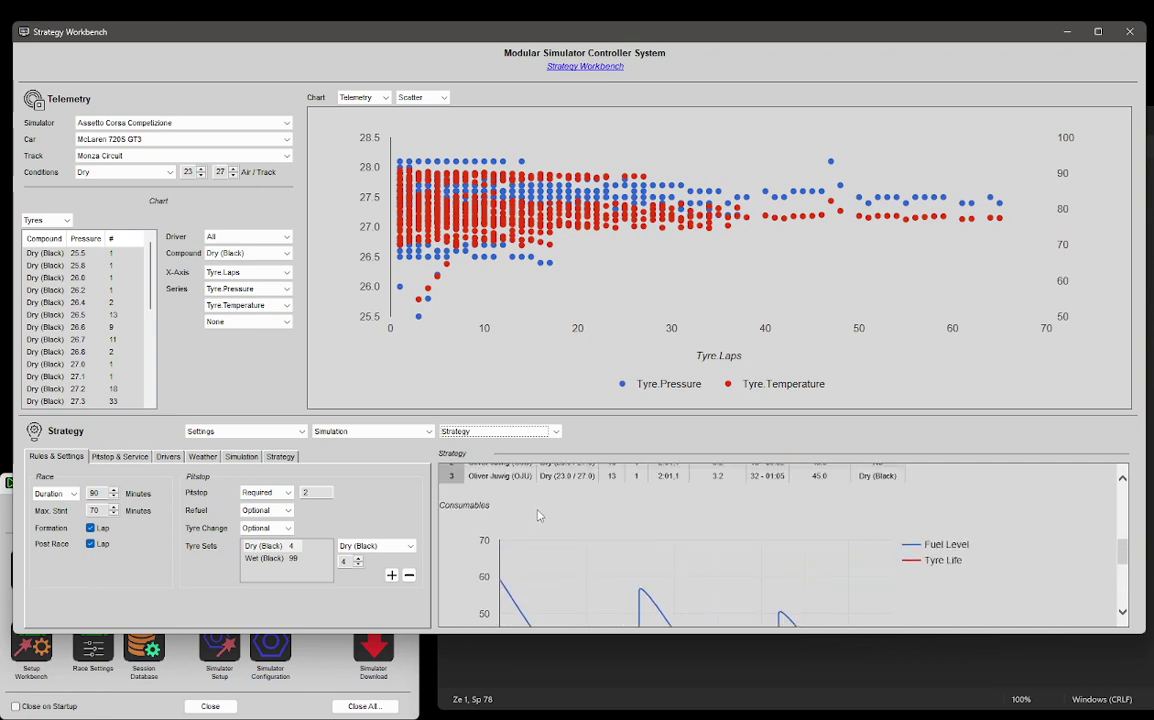
{"action": "scroll", "coordinate": [538, 515], "scroll_direction": "down", "scroll_amount": 2}
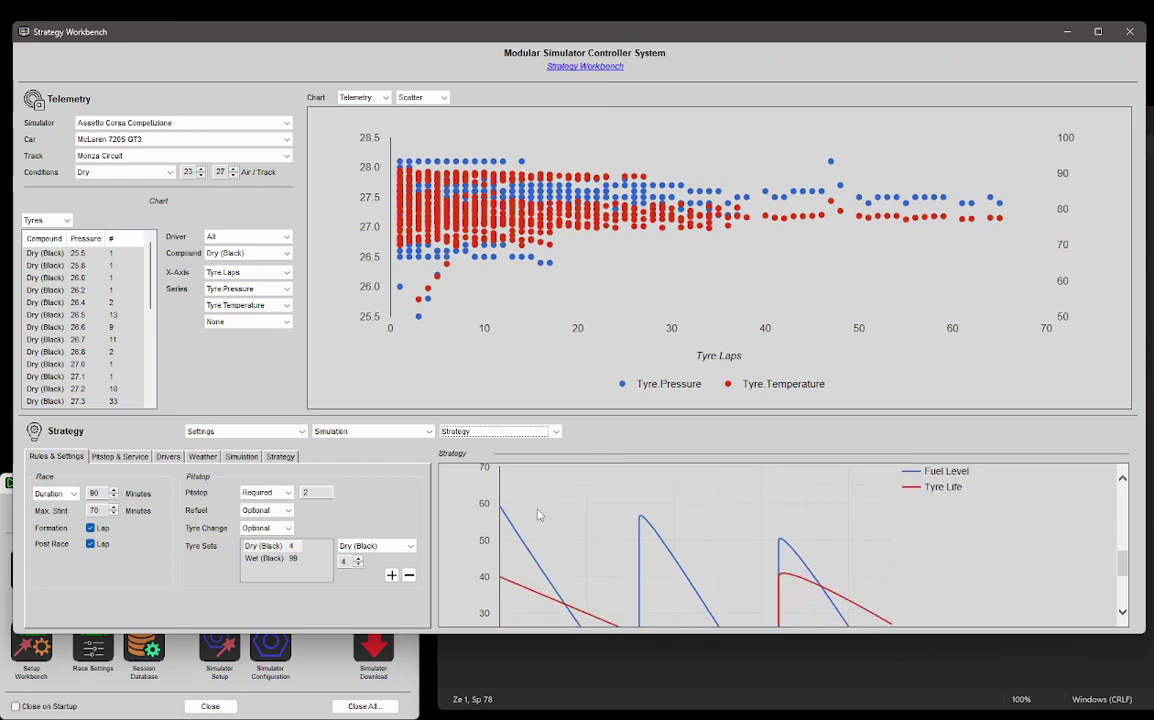
{"action": "scroll", "coordinate": [538, 515], "scroll_direction": "down", "scroll_amount": 2}
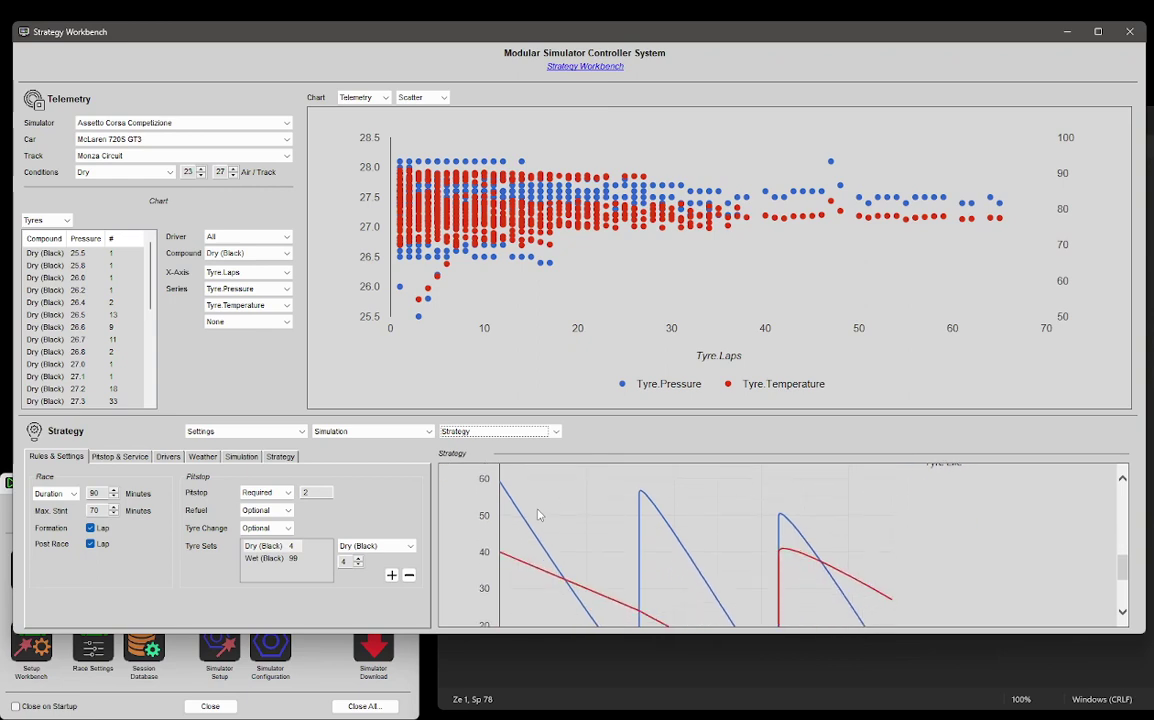
Check the Set as Race Strategy command, and examine the loaded strategy's session details, race duration and stint table.
{"action": "left_click", "coordinate": [501, 439]}
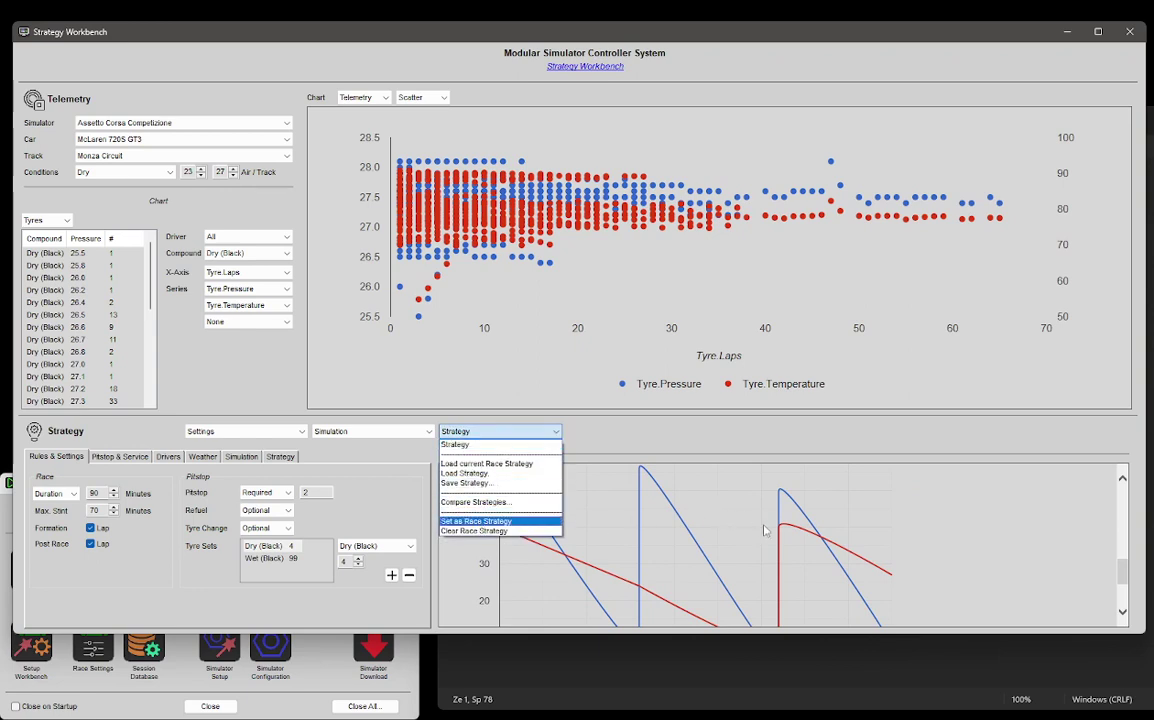
{"action": "left_click", "coordinate": [692, 477]}
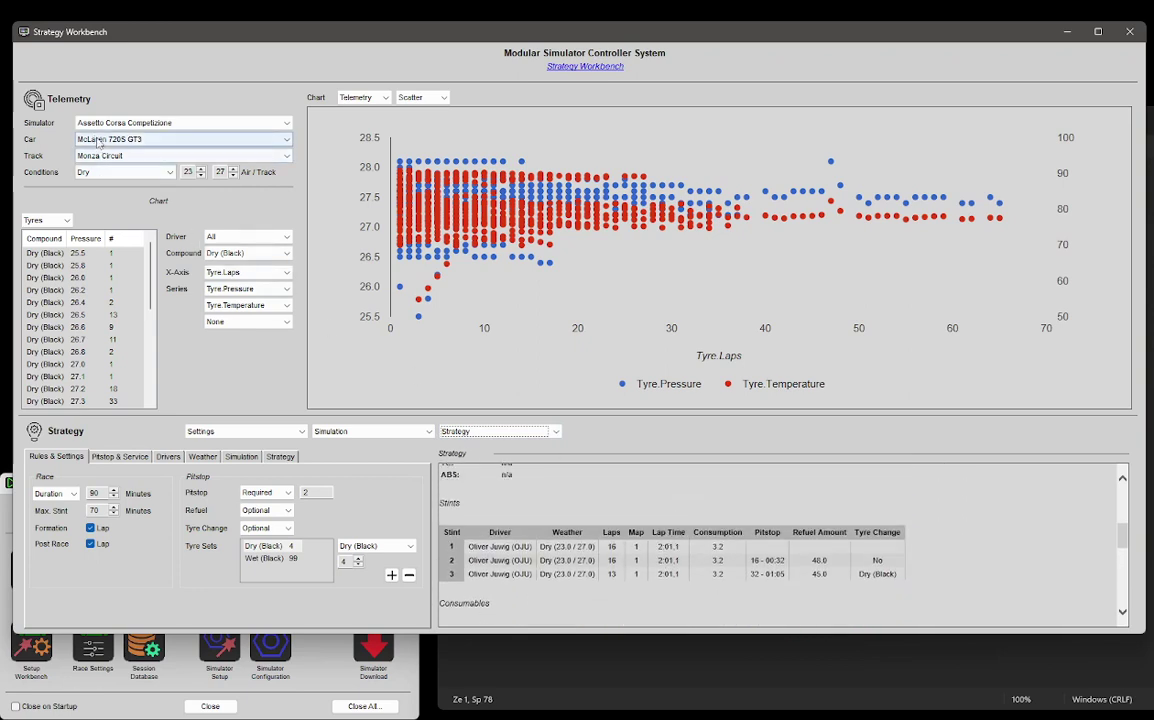
{"action": "scroll", "coordinate": [535, 528], "scroll_direction": "up", "scroll_amount": 5}
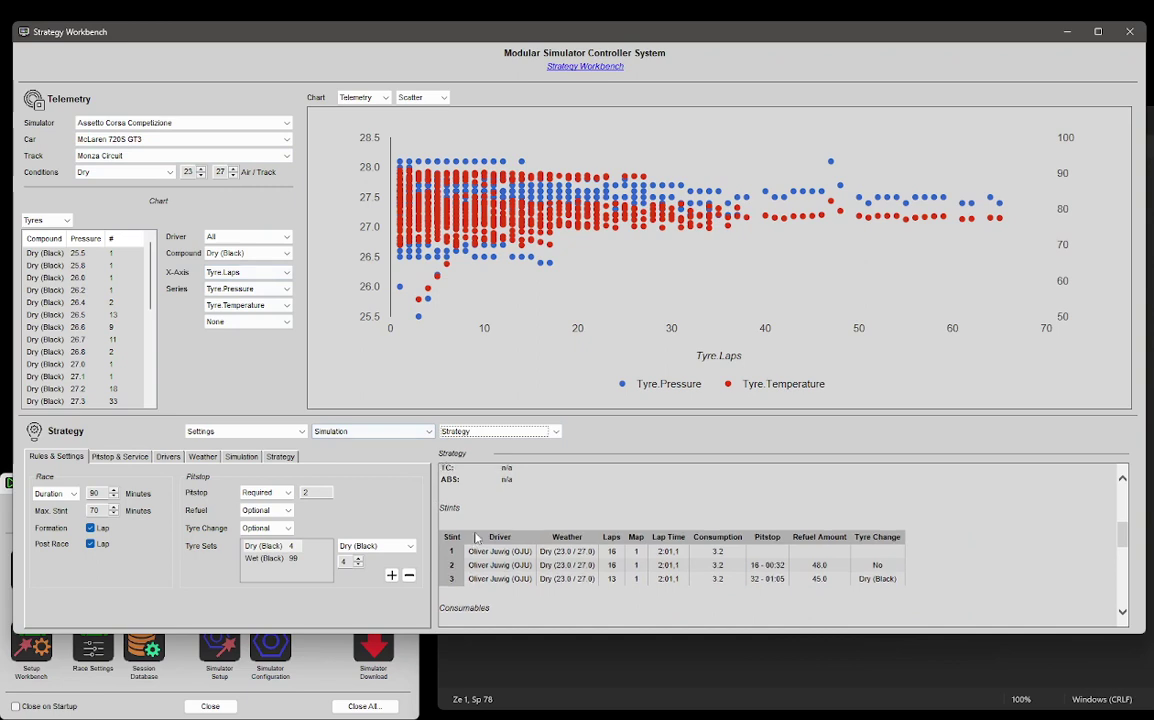
{"action": "scroll", "coordinate": [535, 528], "scroll_direction": "up", "scroll_amount": 1}
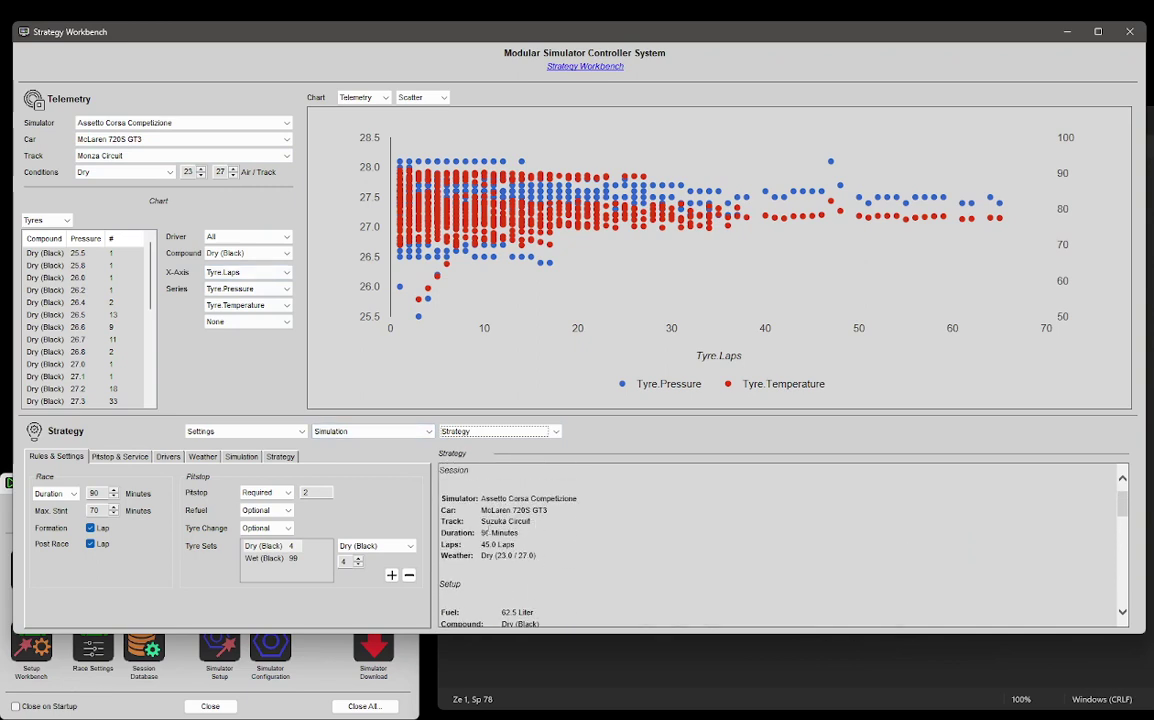
{"action": "triple_click", "coordinate": [500, 533]}
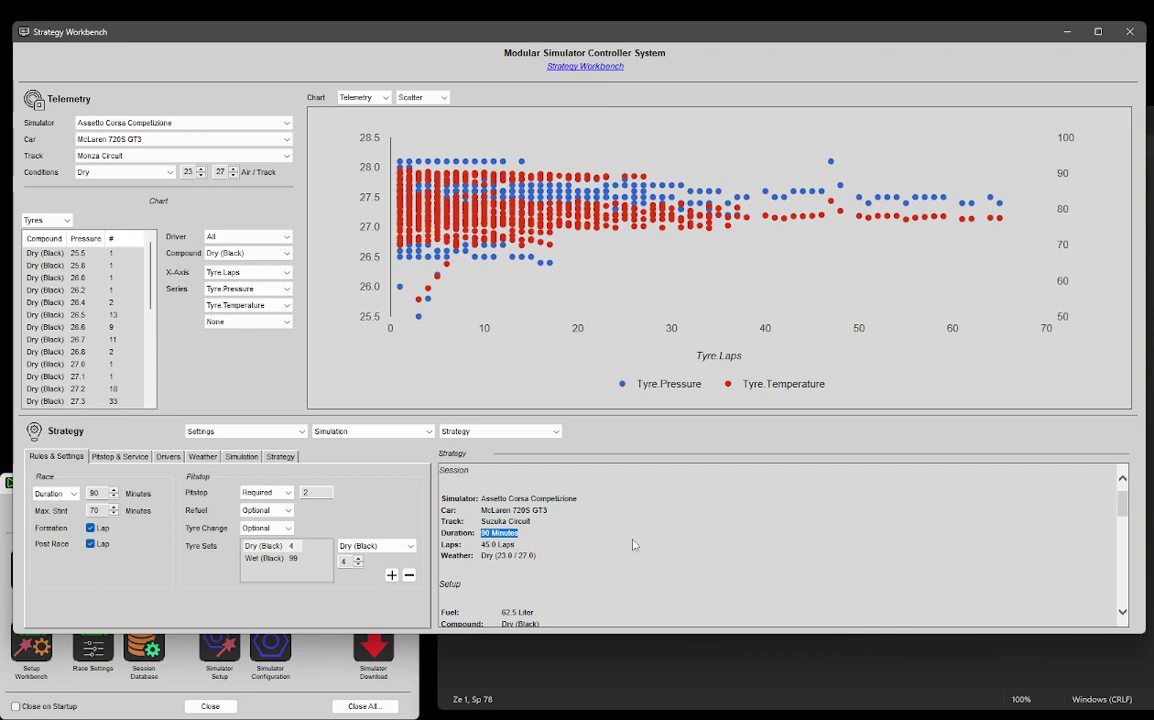
{"action": "scroll", "coordinate": [627, 542], "scroll_direction": "down", "scroll_amount": 3}
{"action": "scroll", "coordinate": [625, 540], "scroll_direction": "down", "scroll_amount": 3}
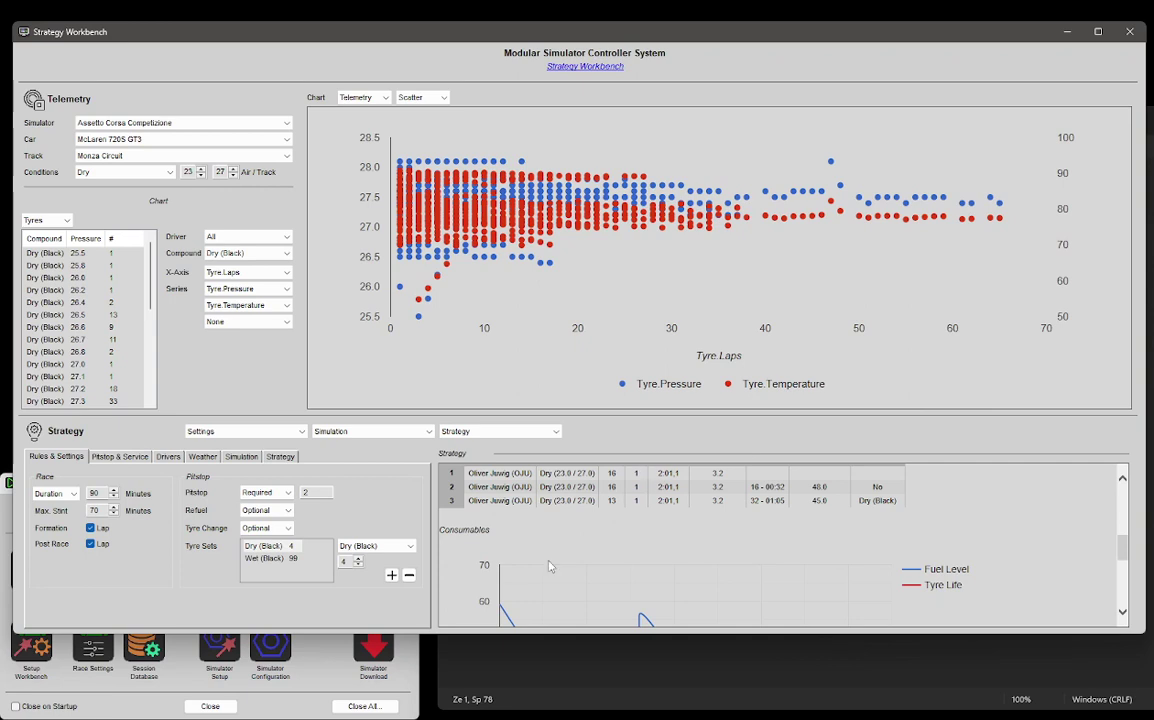
Open Race Settings from Simulator Startup and set the strategy to be revised every 3 laps.
{"action": "left_click", "coordinate": [300, 635]}
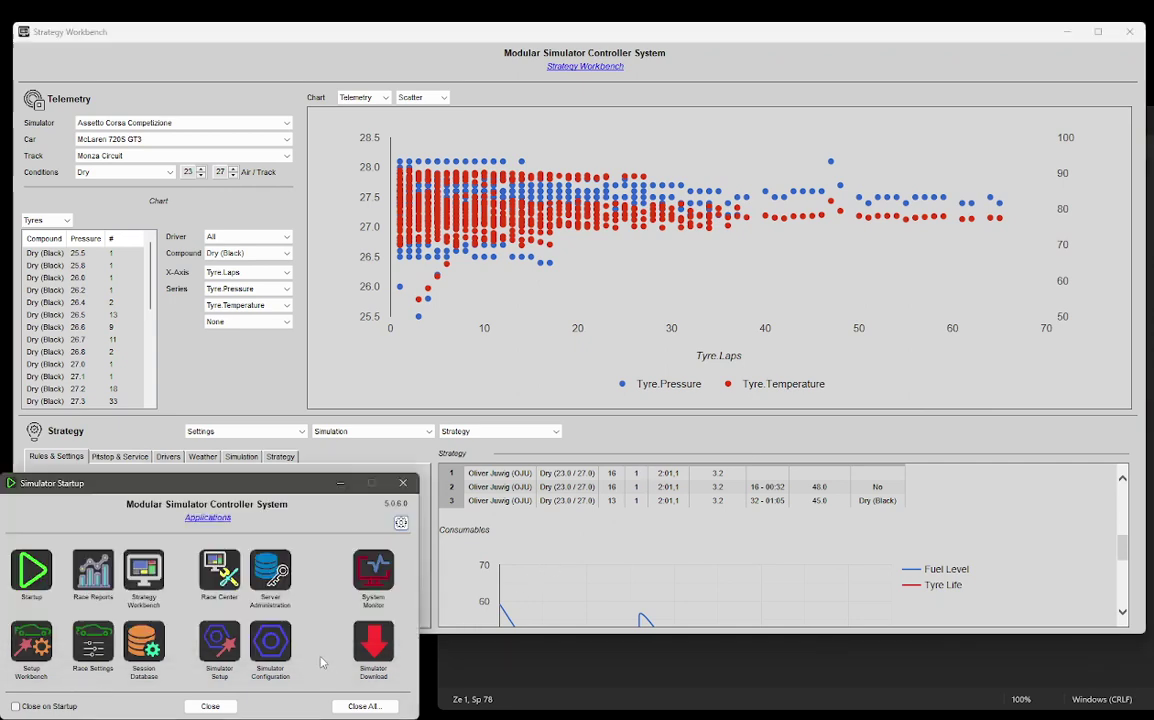
{"action": "left_click", "coordinate": [108, 648]}
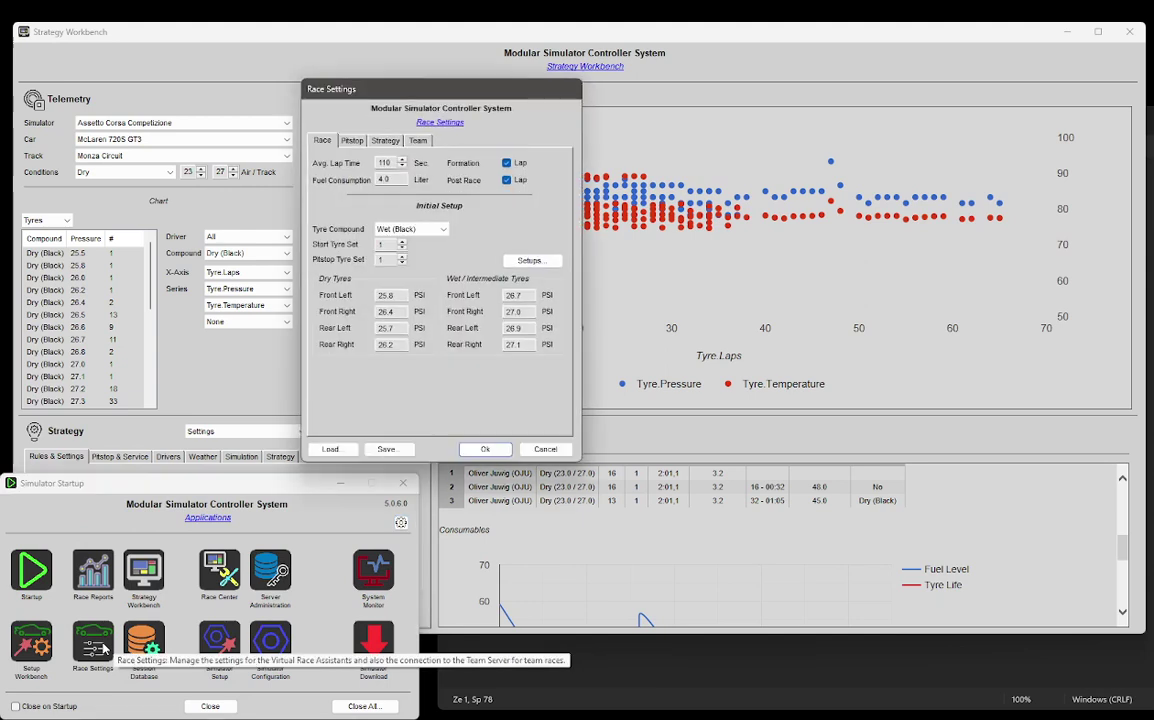
{"action": "left_click", "coordinate": [376, 141]}
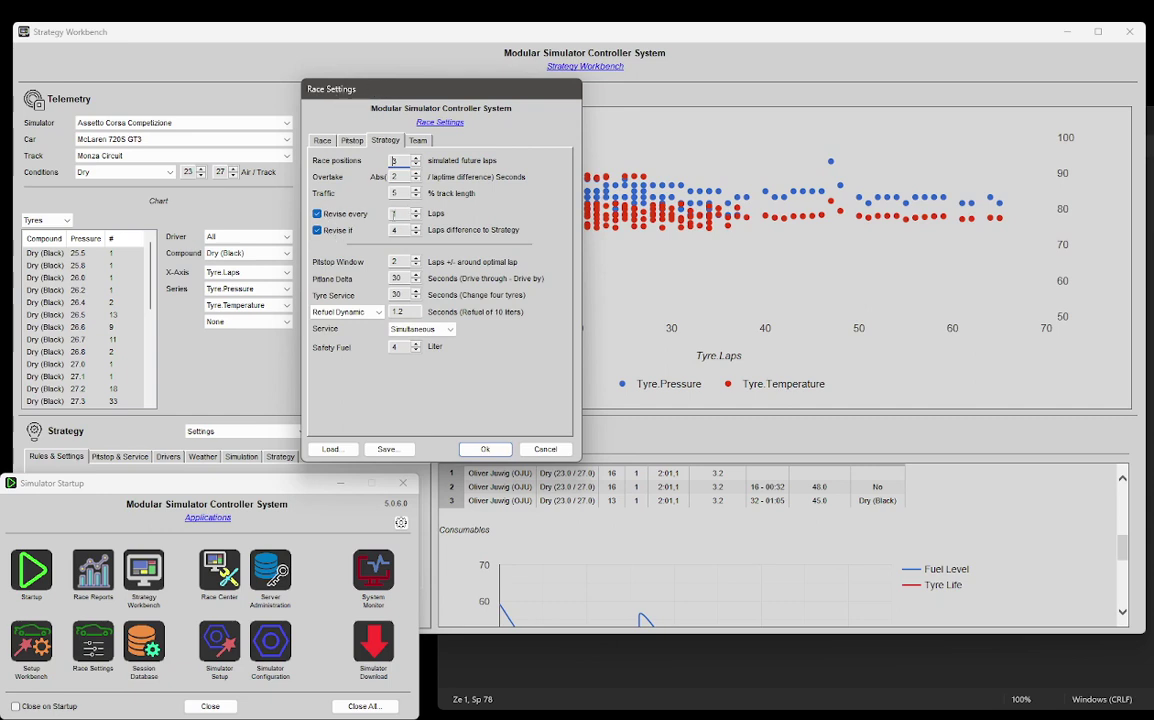
{"action": "left_click", "coordinate": [416, 211]}
{"action": "left_click", "coordinate": [416, 212]}
{"action": "left_click", "coordinate": [416, 212]}
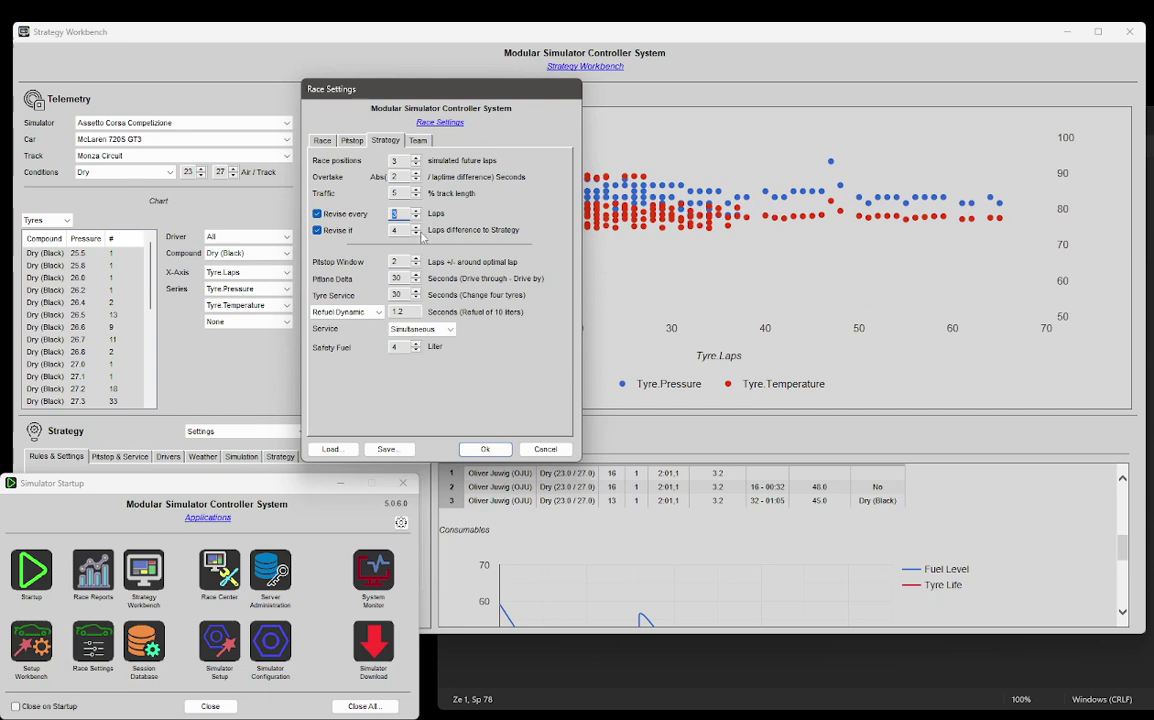
{"action": "key", "text": "Tab"}
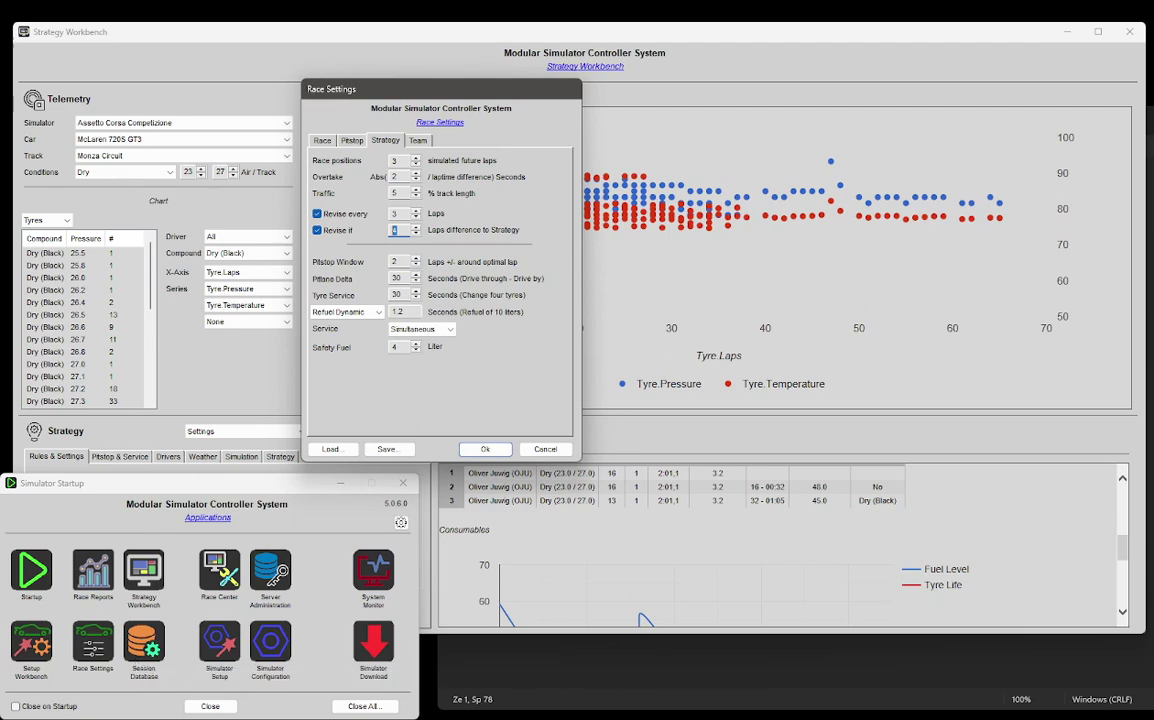
Open the Race Settings wiki page in the browser and read the automatic recalculation settings for laps and pitstops.
{"action": "left_click", "coordinate": [440, 122]}
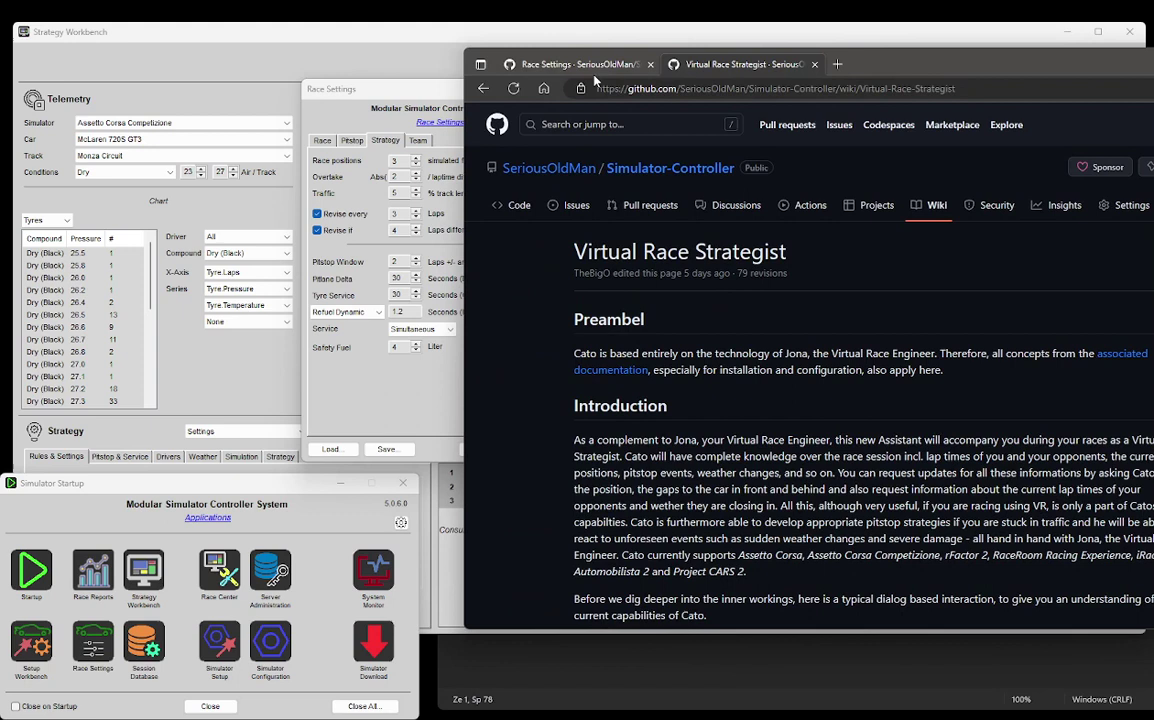
{"action": "left_click", "coordinate": [537, 64]}
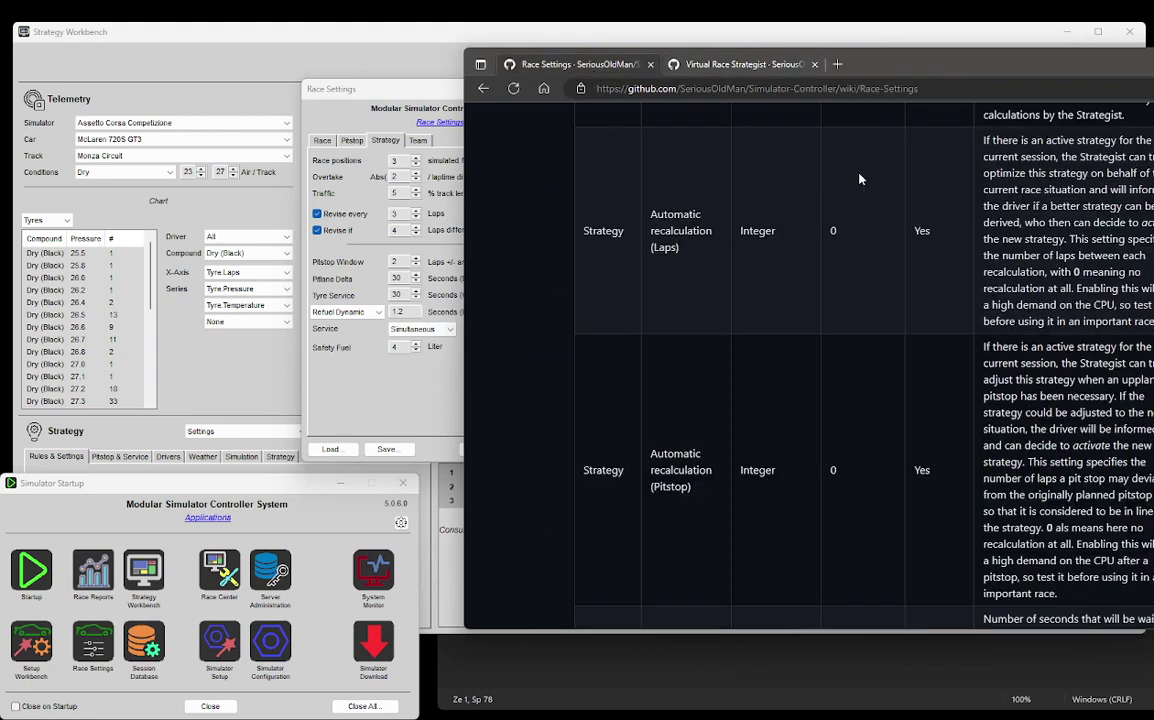
Compare the wiki's automatic recalculation entries for laps and pitstops with the revision options in Race Settings.
{"action": "left_click_drag", "start_coordinate": [826, 54], "coordinate": [681, 49]}
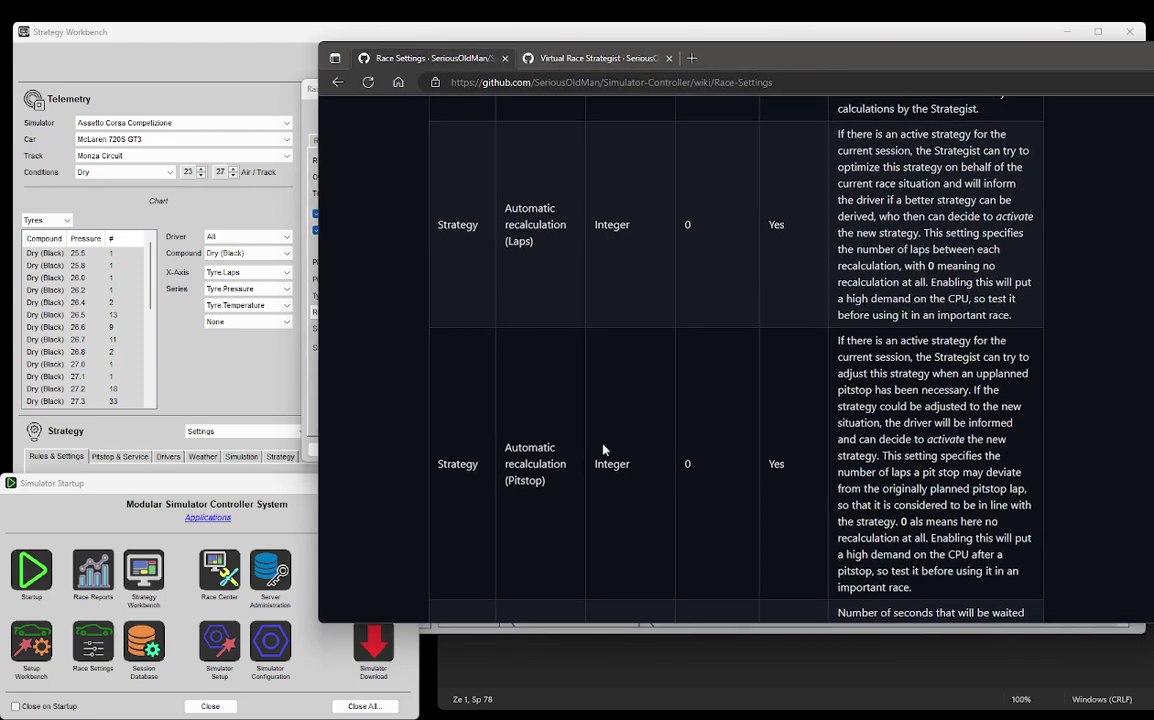
{"action": "left_click_drag", "start_coordinate": [719, 62], "coordinate": [898, 83]}
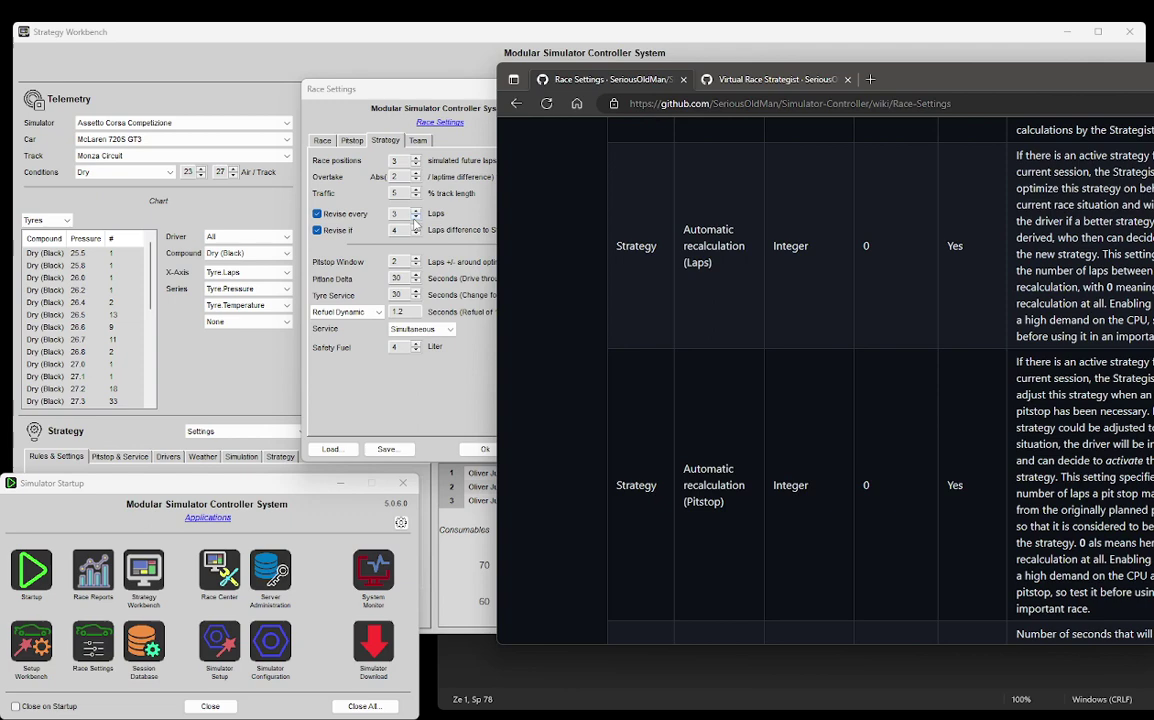
Move the wiki browser window out of the way and dismiss Race Settings without saving.
{"action": "left_click_drag", "start_coordinate": [818, 72], "coordinate": [480, 719]}
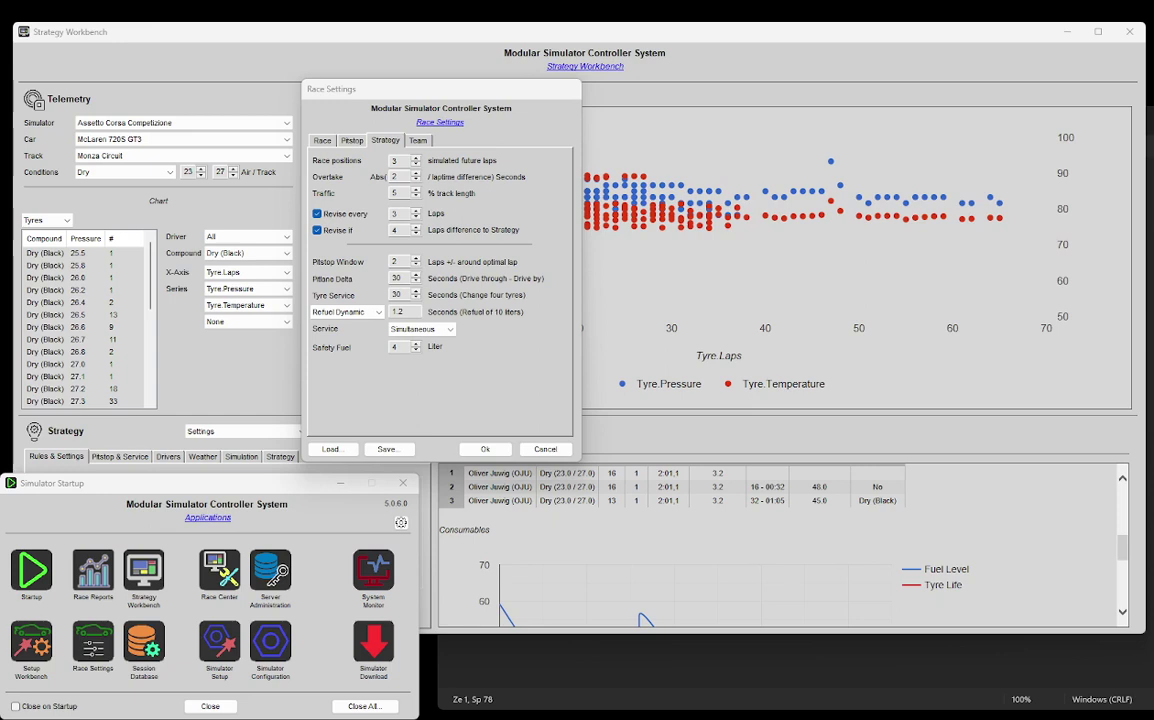
{"action": "left_click", "coordinate": [554, 458]}
{"action": "left_click", "coordinate": [545, 449]}
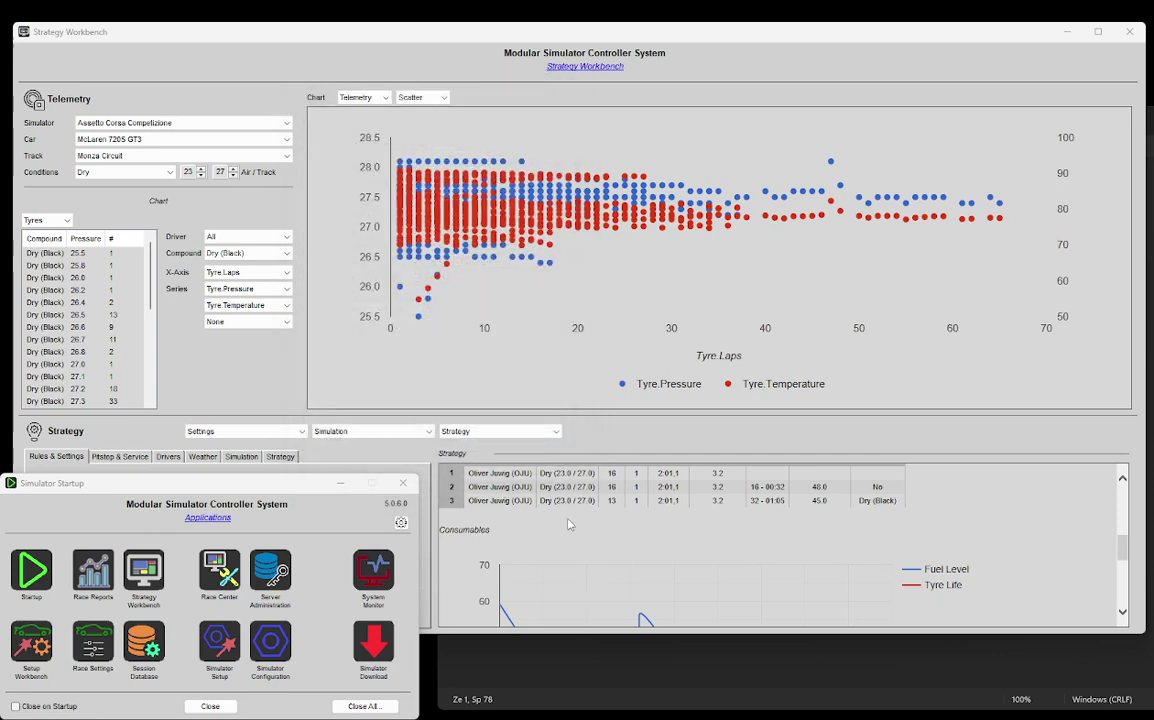
Review the loaded strategy's session details, starting setup and stint table in the Strategy Workbench.
{"action": "scroll", "coordinate": [570, 525], "scroll_direction": "up", "scroll_amount": 2}
{"action": "scroll", "coordinate": [570, 525], "scroll_direction": "up", "scroll_amount": 2}
{"action": "scroll", "coordinate": [568, 524], "scroll_direction": "up", "scroll_amount": 3}
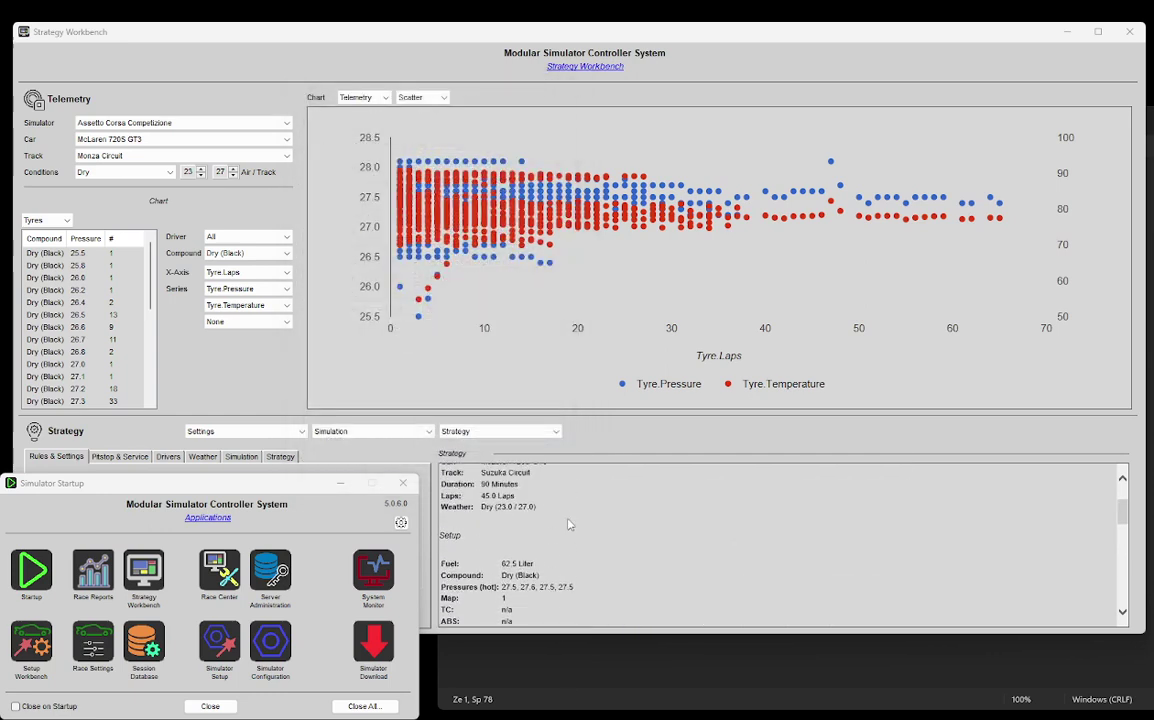
{"action": "scroll", "coordinate": [611, 557], "scroll_direction": "down", "scroll_amount": 10}
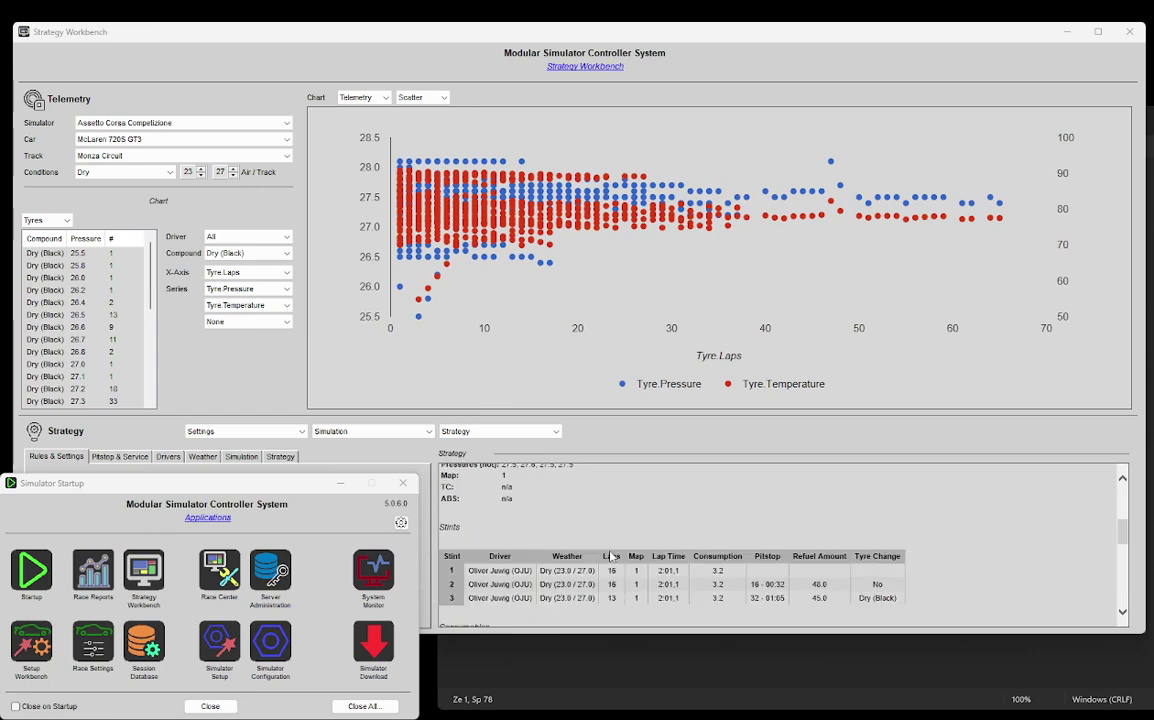
{"action": "scroll", "coordinate": [611, 557], "scroll_direction": "up", "scroll_amount": 5}
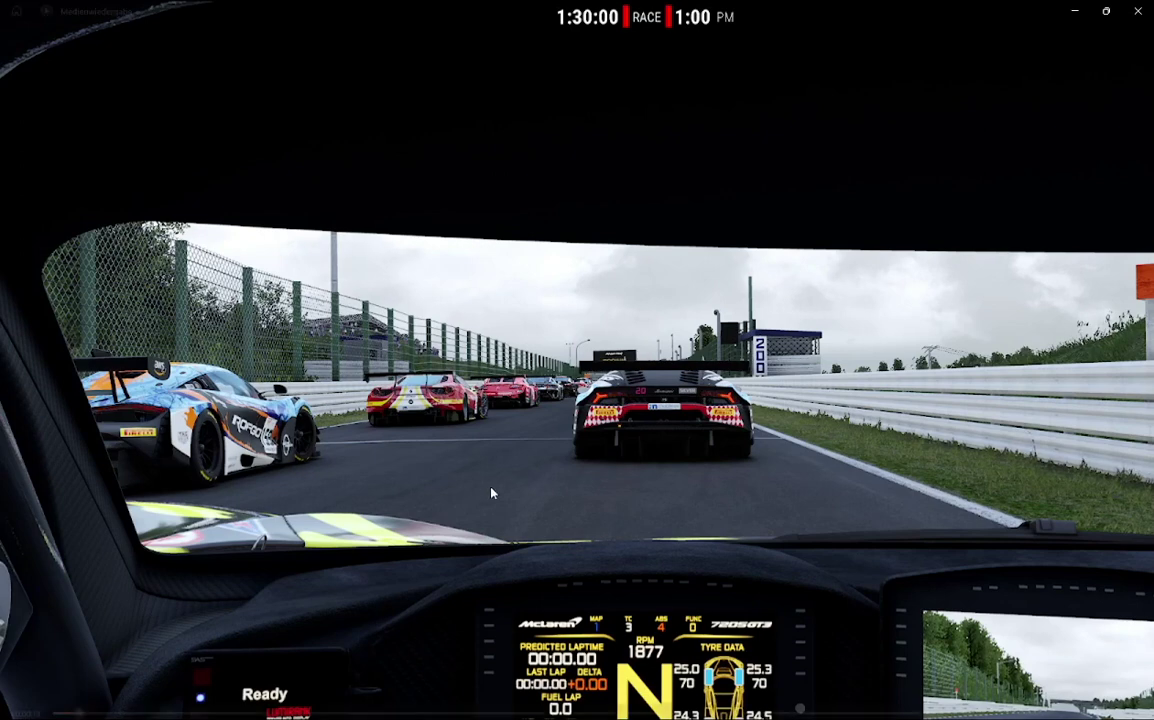
In the media player, pause the Strategie Handling Demonstration video, resume it, and pause it again at 0:28.
{"action": "left_click", "coordinate": [577, 691]}
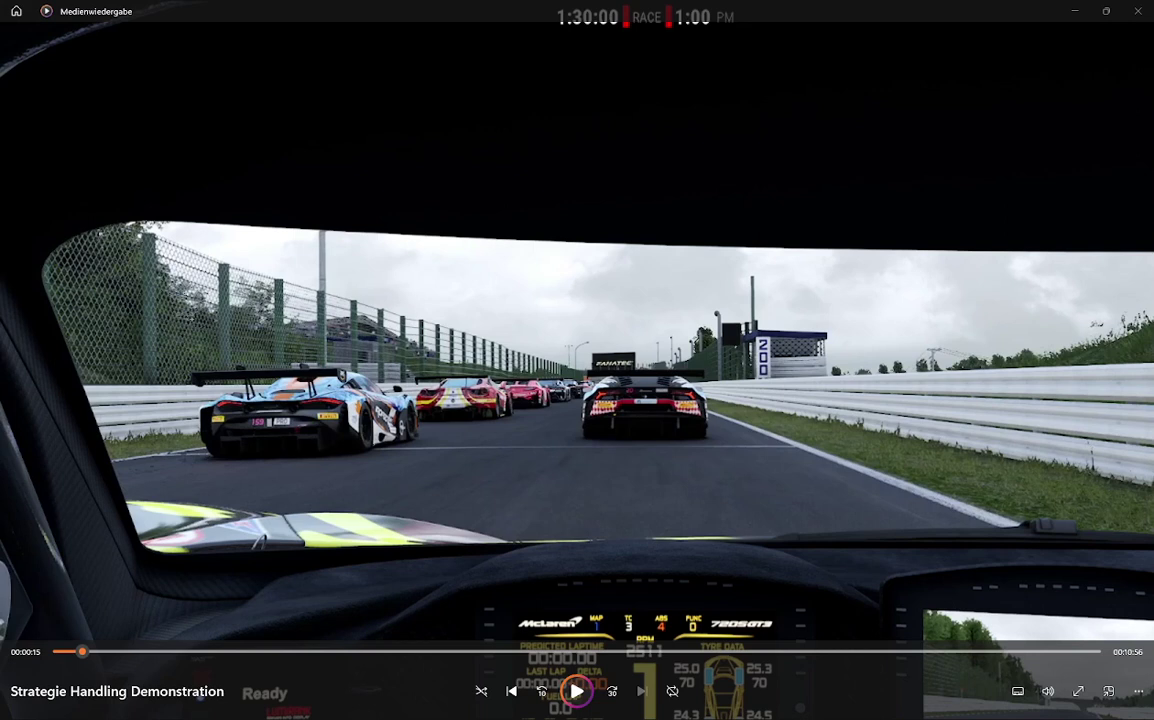
{"action": "key", "text": "space"}
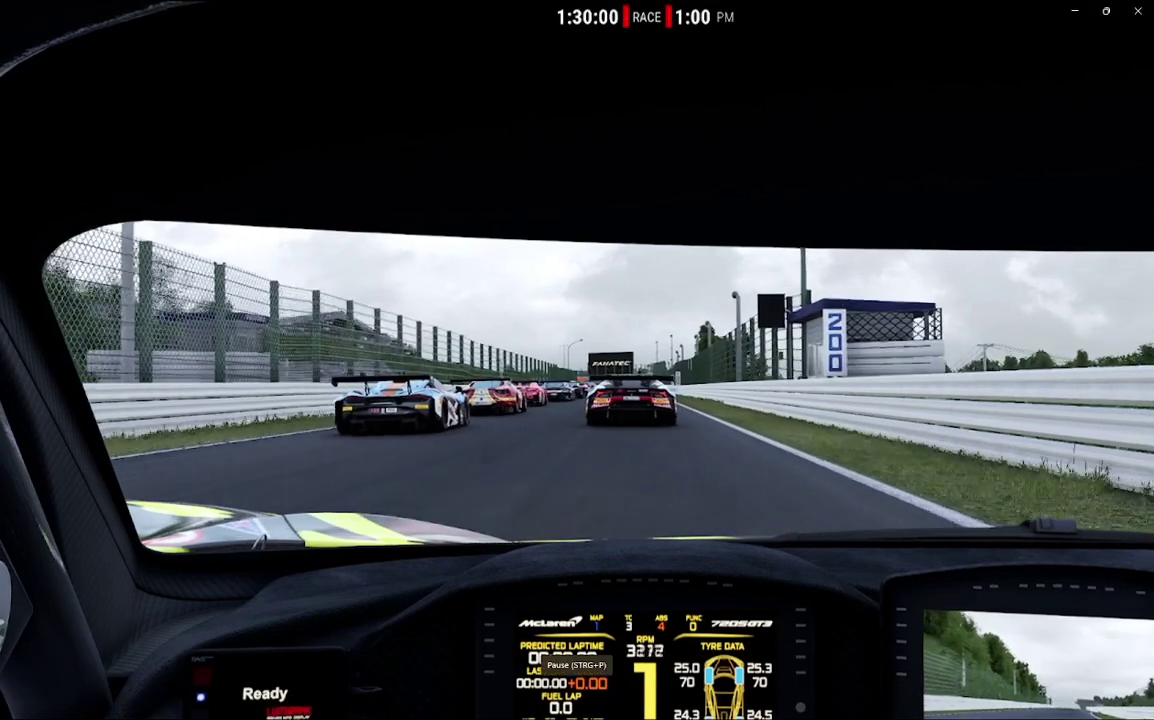
{"action": "mouse_move", "coordinate": [577, 681]}
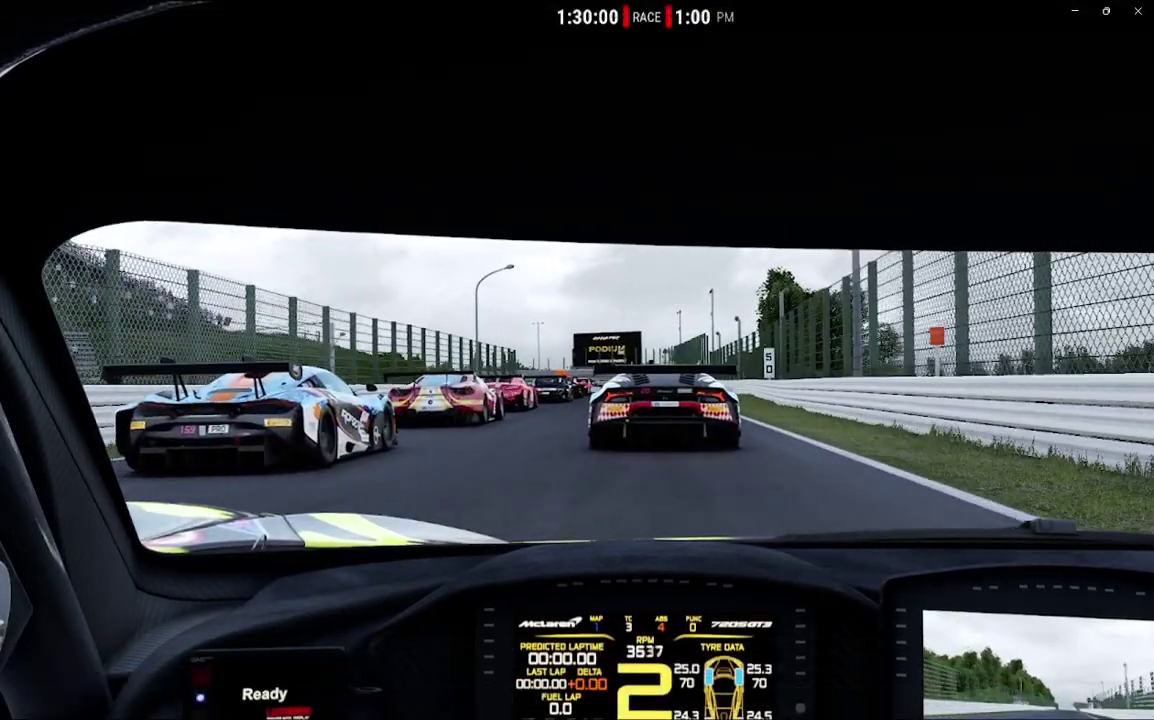
{"action": "mouse_move", "coordinate": [557, 710]}
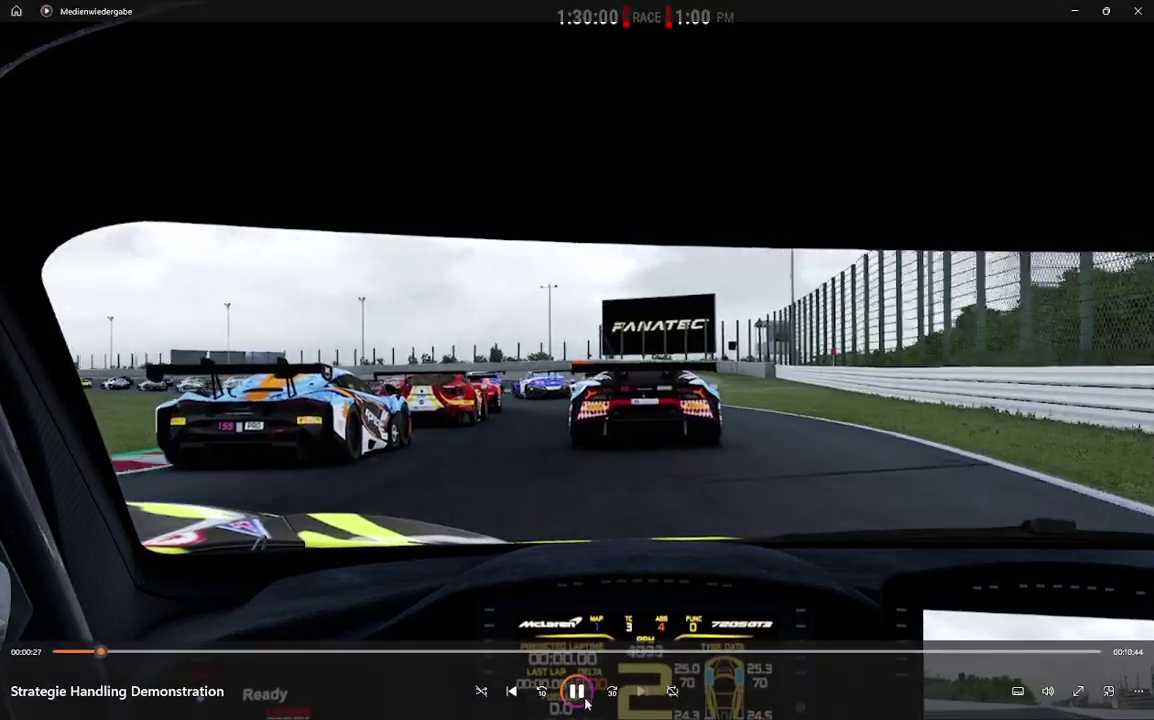
{"action": "left_click", "coordinate": [582, 702]}
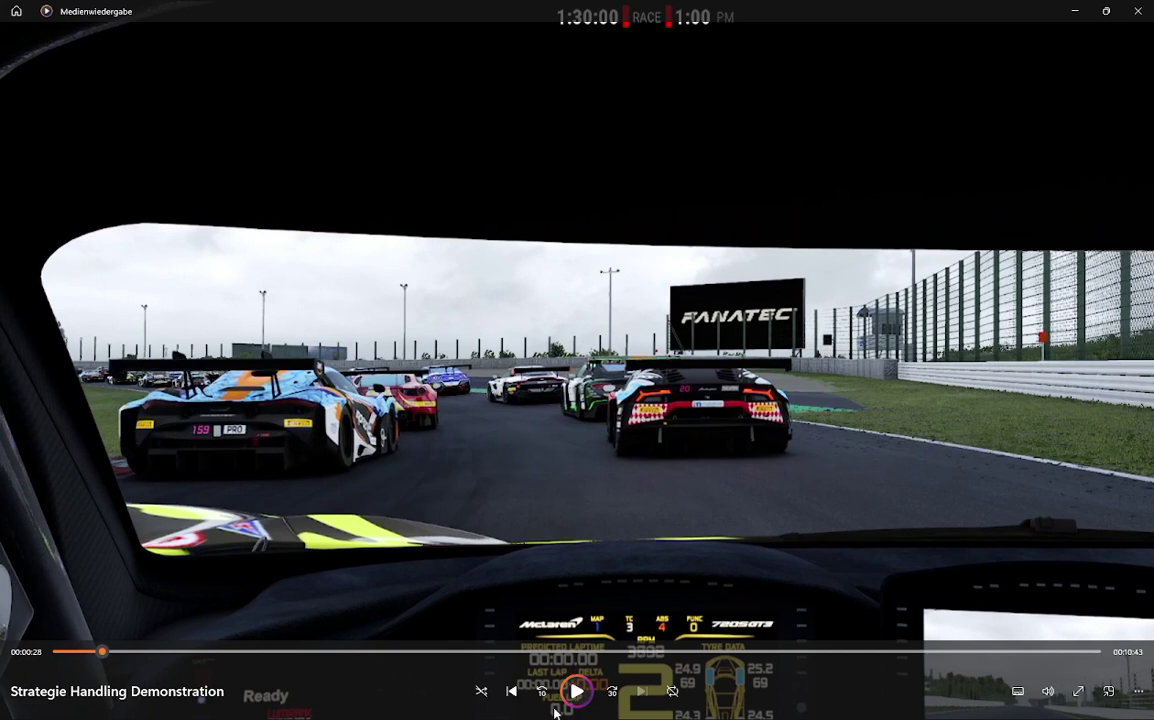